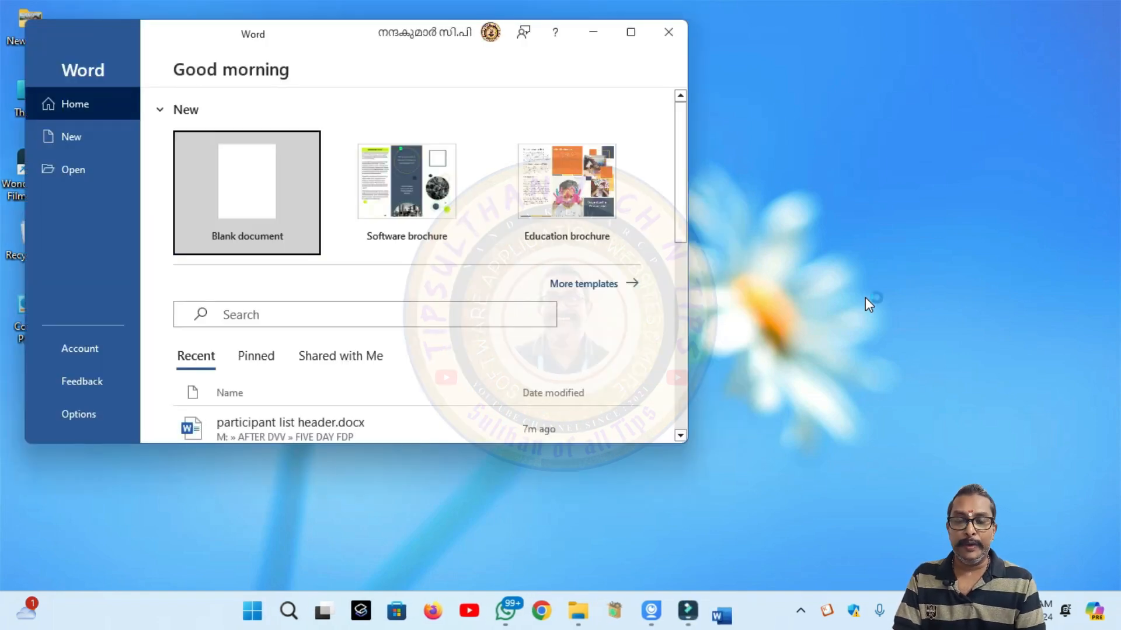
Create a blank document and set its paper size to A4.
left_click(625, 40)
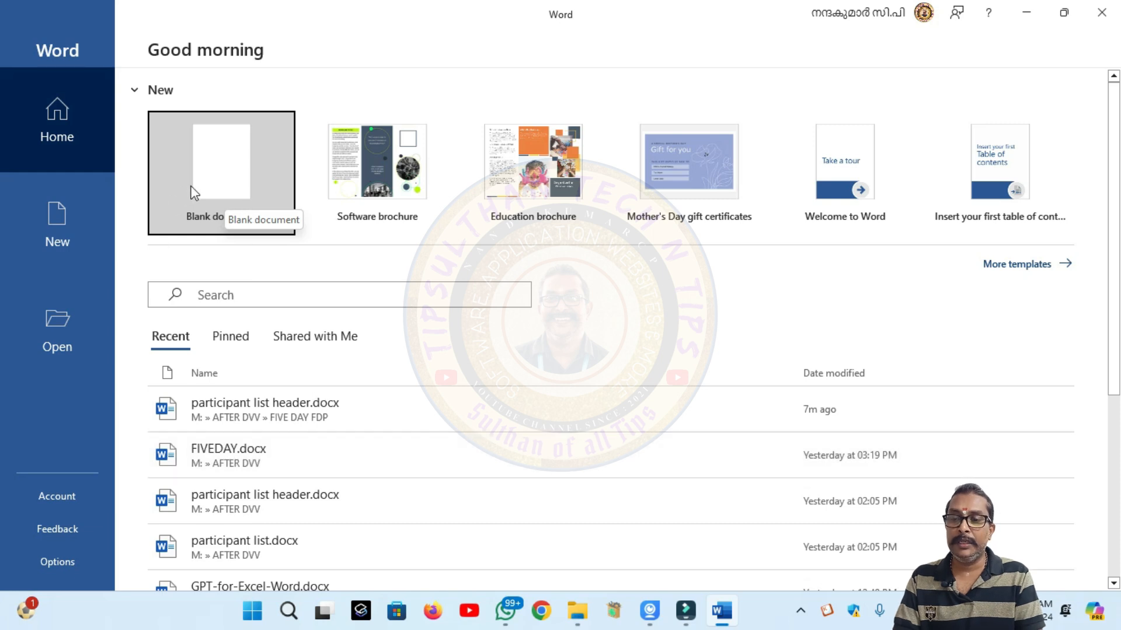
left_click(205, 185)
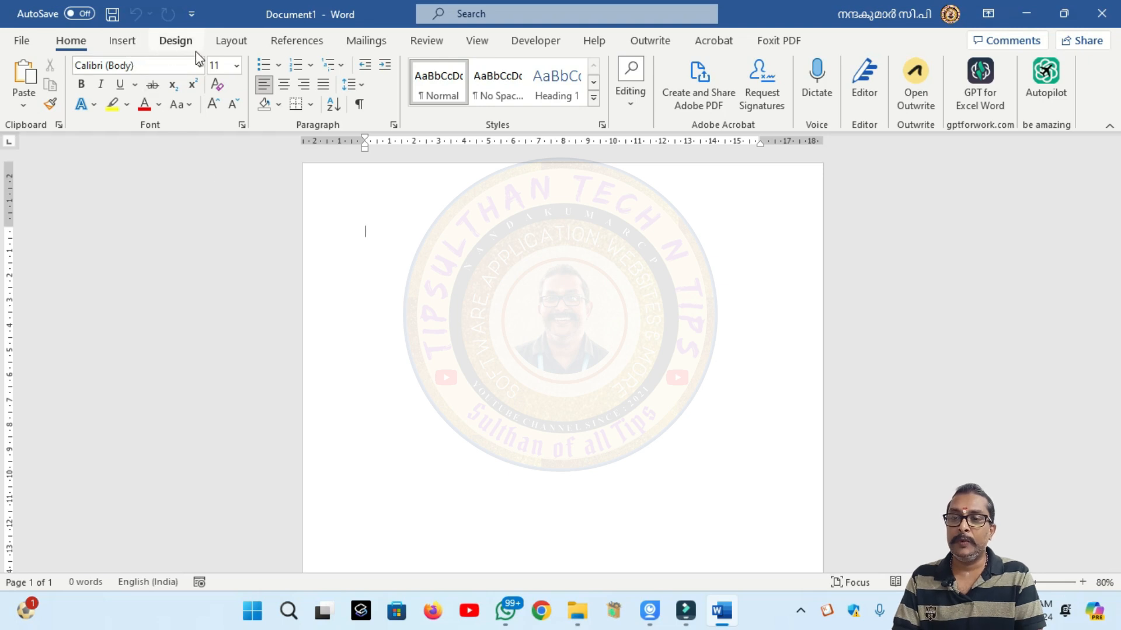
left_click(230, 41)
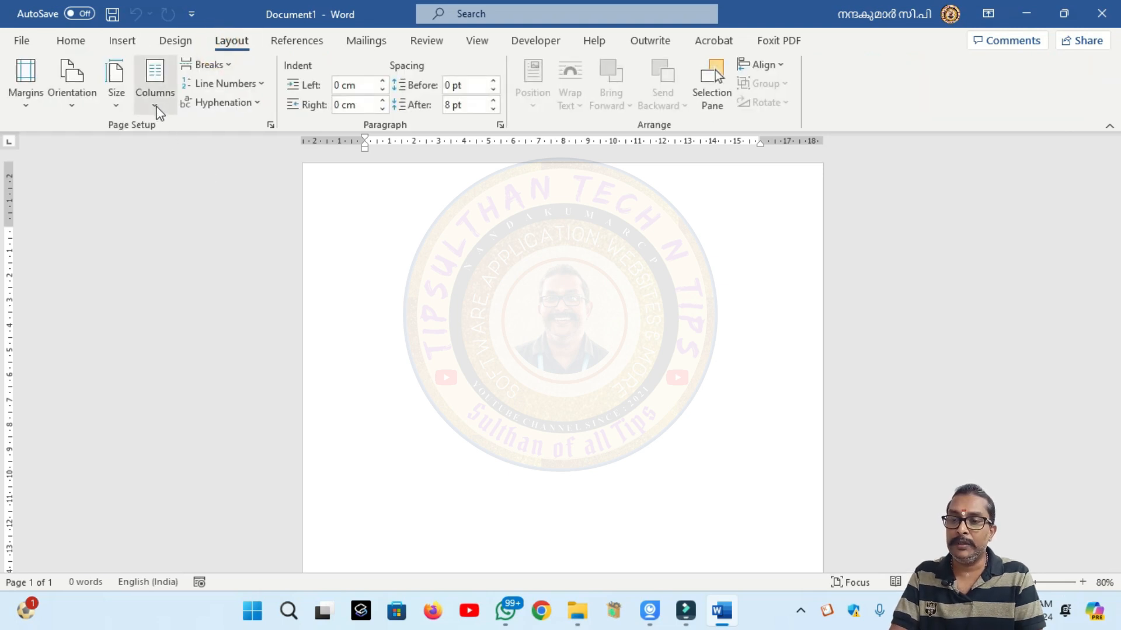
left_click(158, 110)
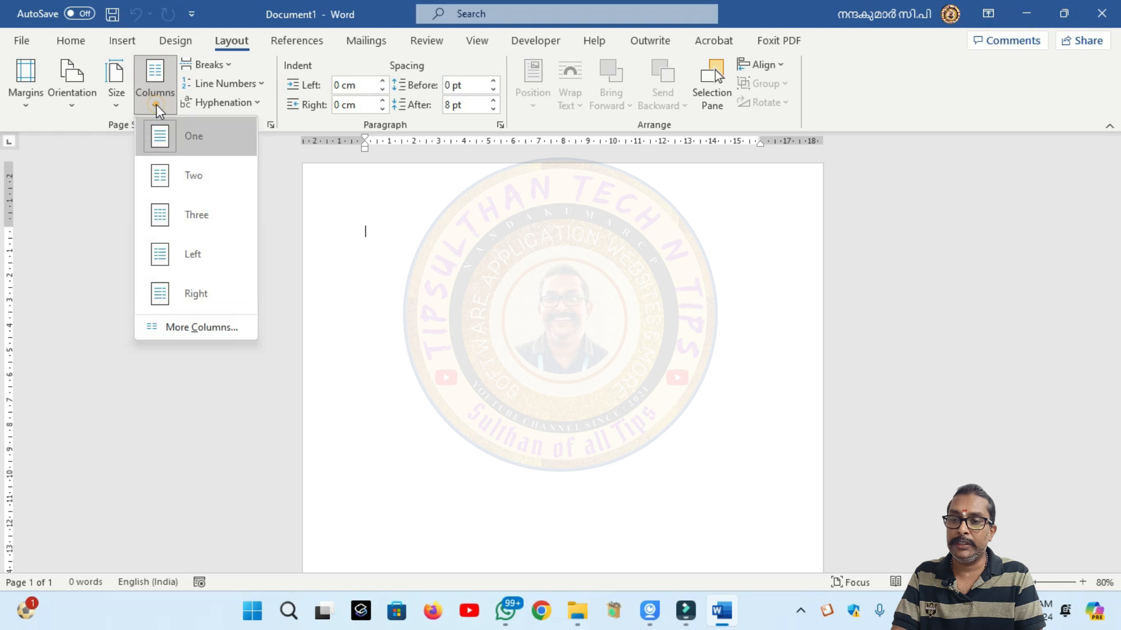
left_click(116, 108)
left_click(116, 108)
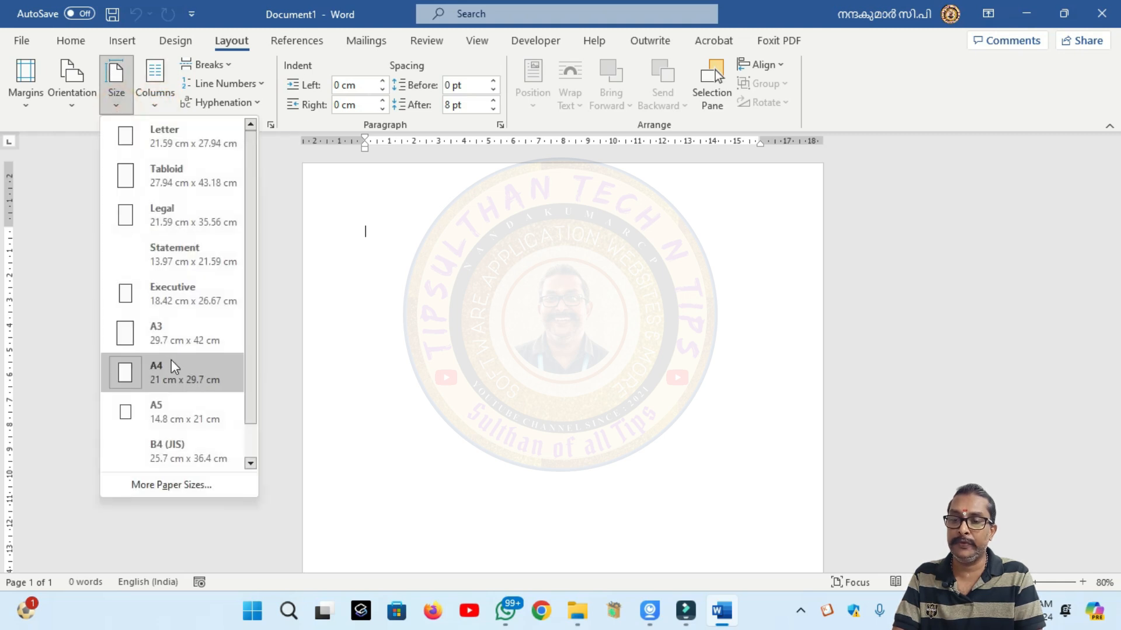
left_click(171, 367)
Set the page margins to Narrow (1.27 cm on all sides).
left_click(70, 110)
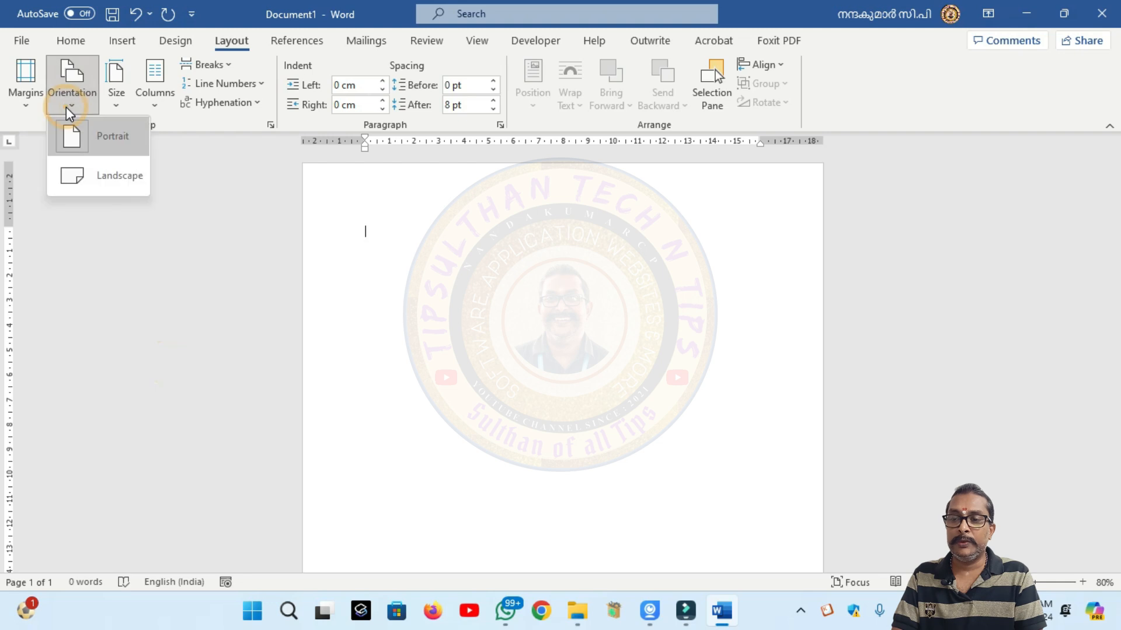
left_click(24, 108)
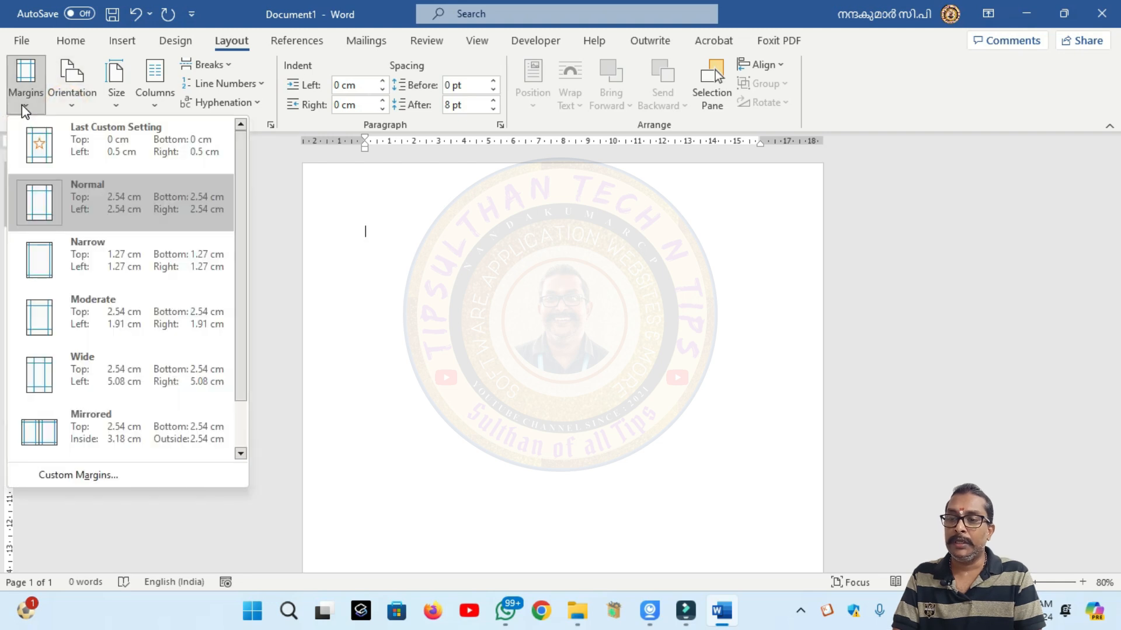
left_click(73, 271)
right_click(186, 288)
left_click(494, 383)
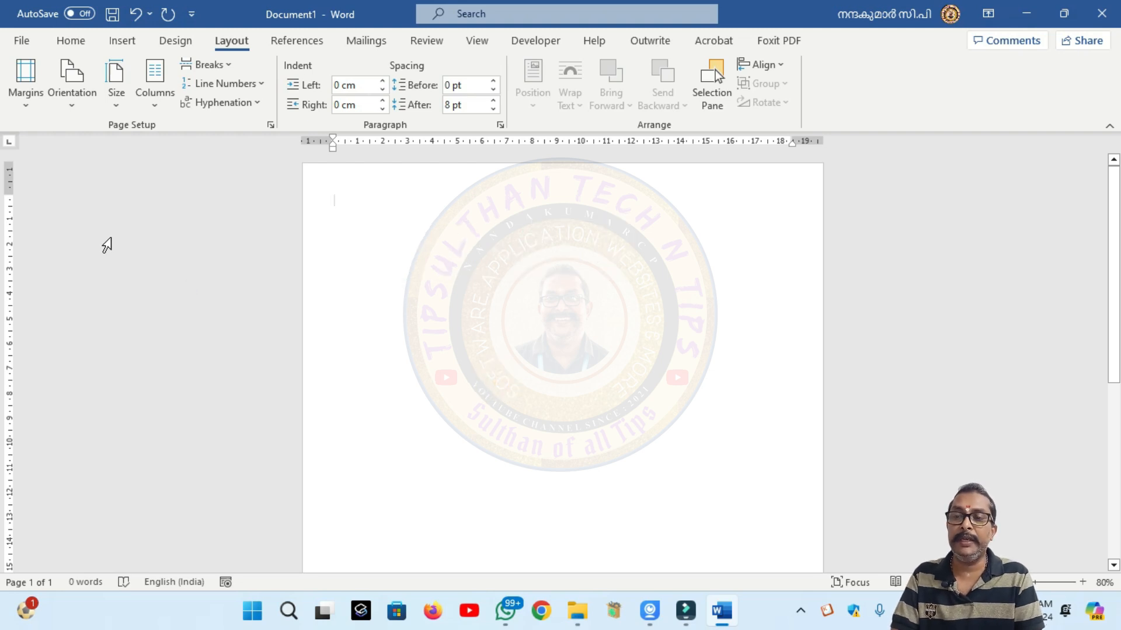
Draw a rectangle about 4.2 cm high and 9.3 cm wide near the page's upper-left corner.
left_click(120, 48)
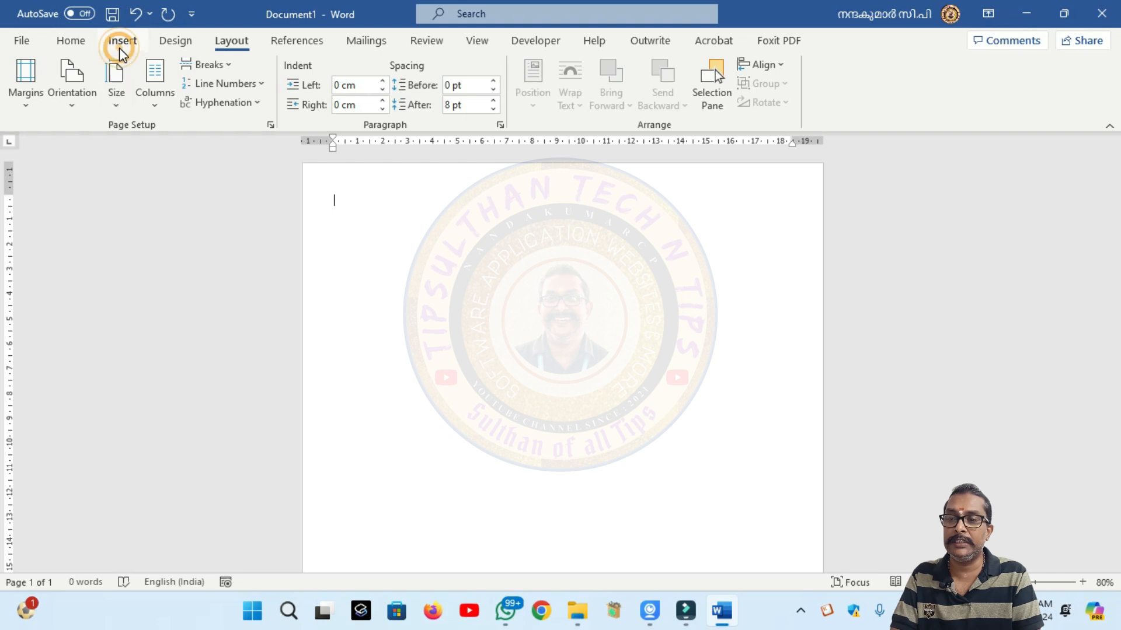
left_click(122, 52)
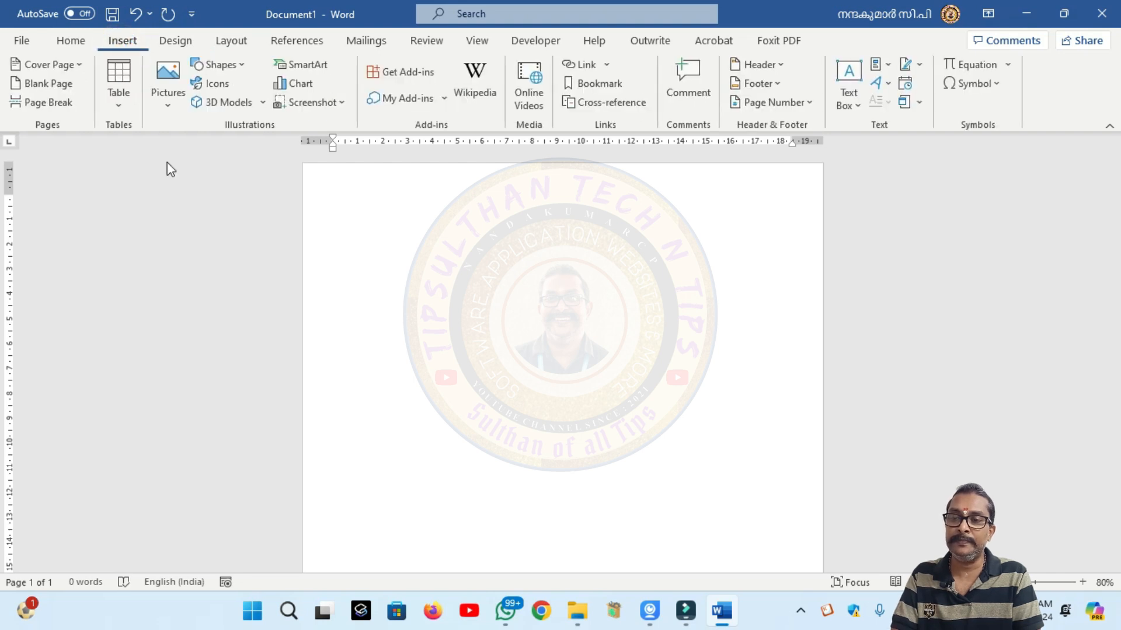
left_click(240, 68)
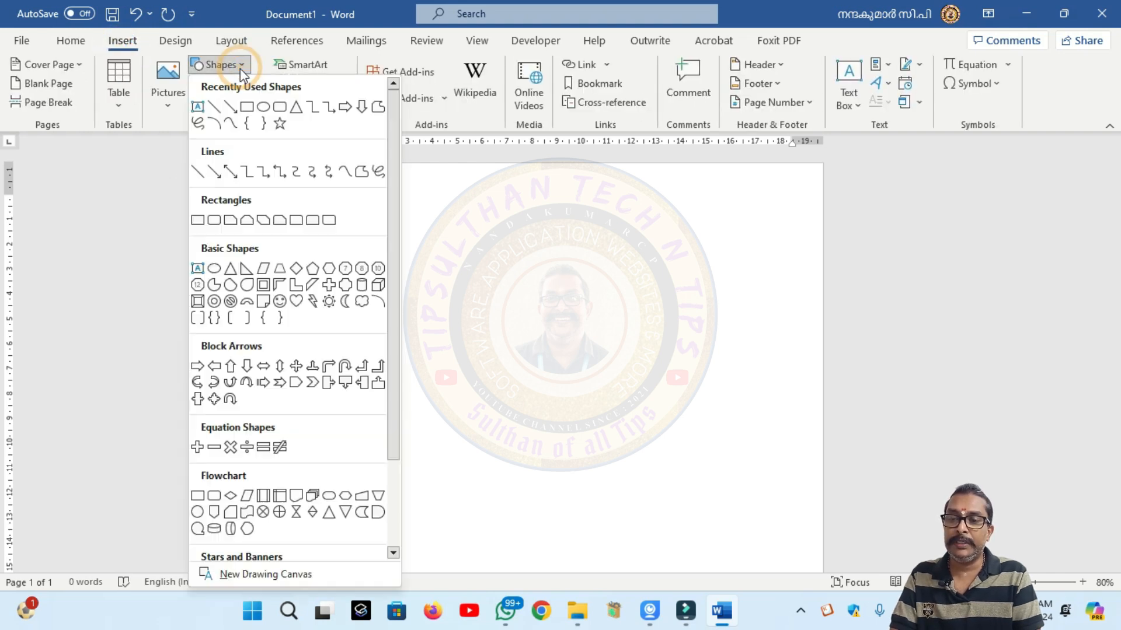
left_click(249, 109)
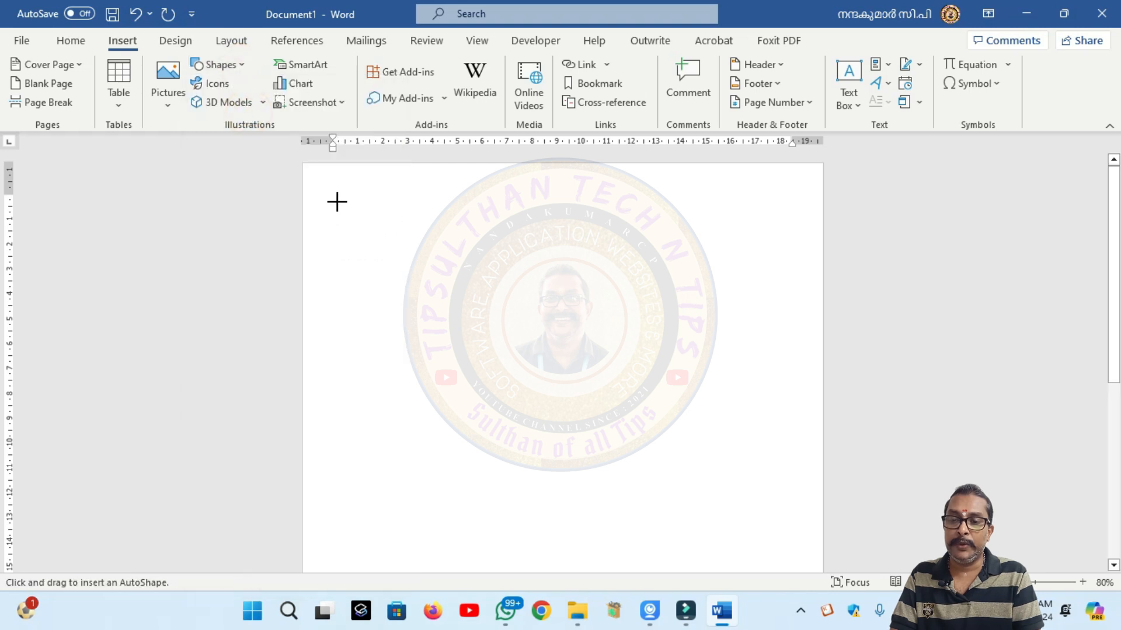
mouse_move(317, 181)
left_mouse_down()
mouse_move(402, 305)
mouse_move(548, 261)
mouse_move(548, 286)
left_mouse_up()
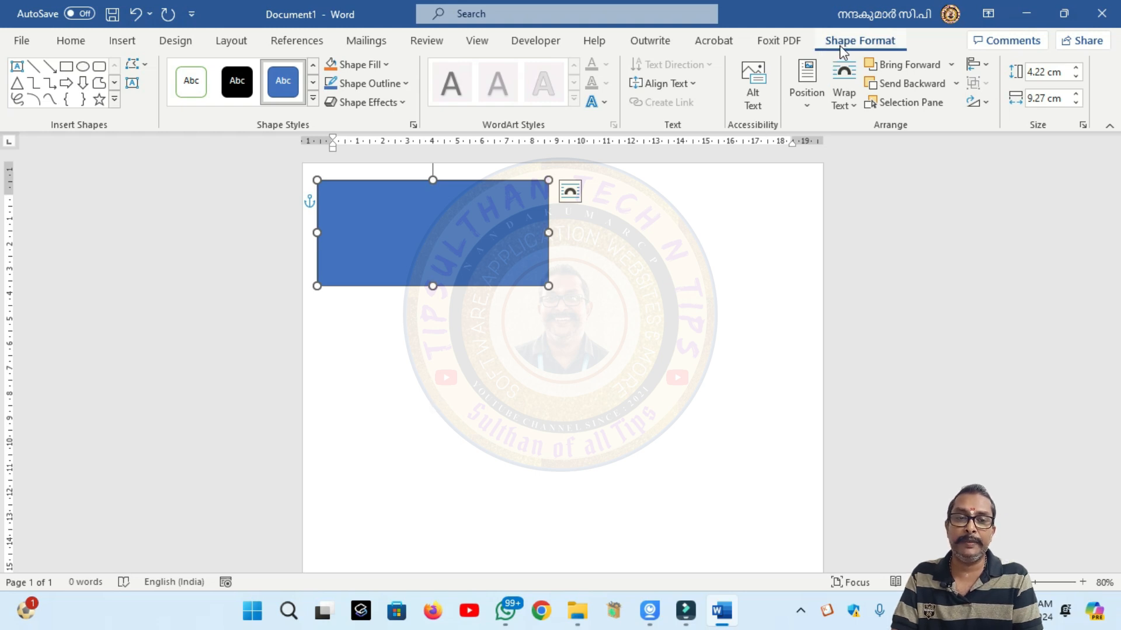
left_click(456, 335)
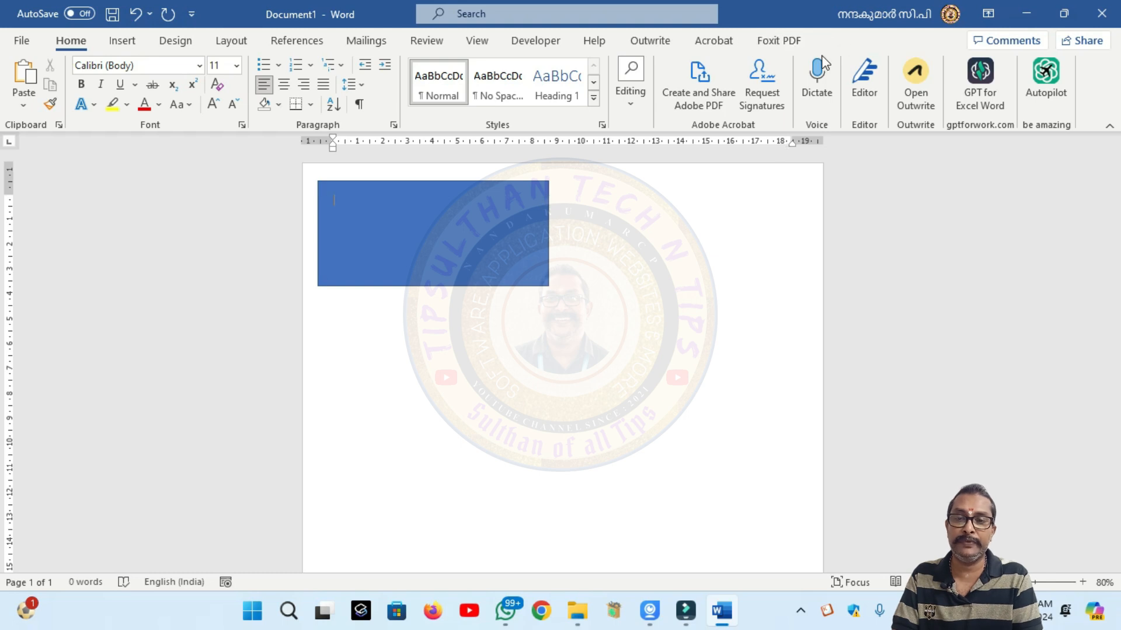
Set the rectangle's height to 5 cm and its width to 10 cm.
left_click(390, 266)
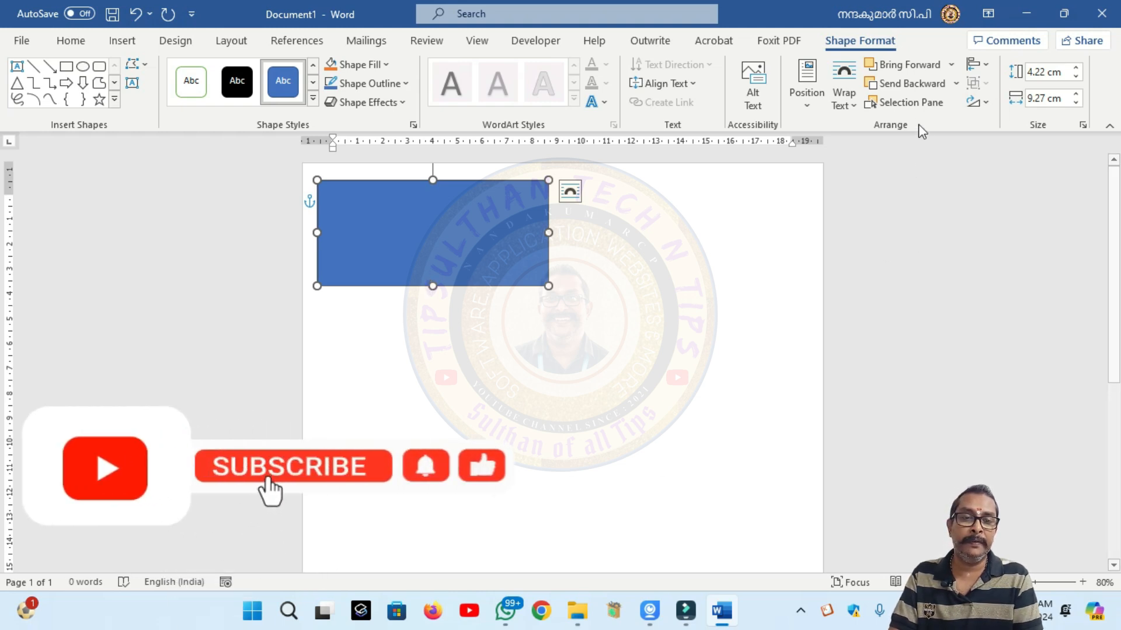
left_click(1045, 72)
type("5")
left_click(1041, 99)
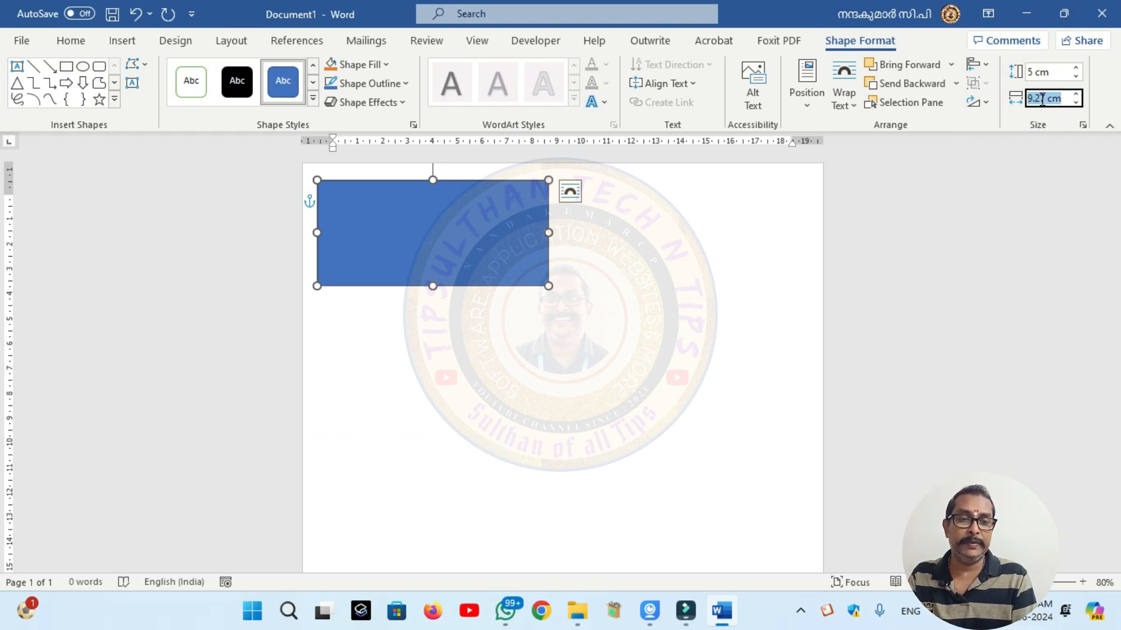
type("10")
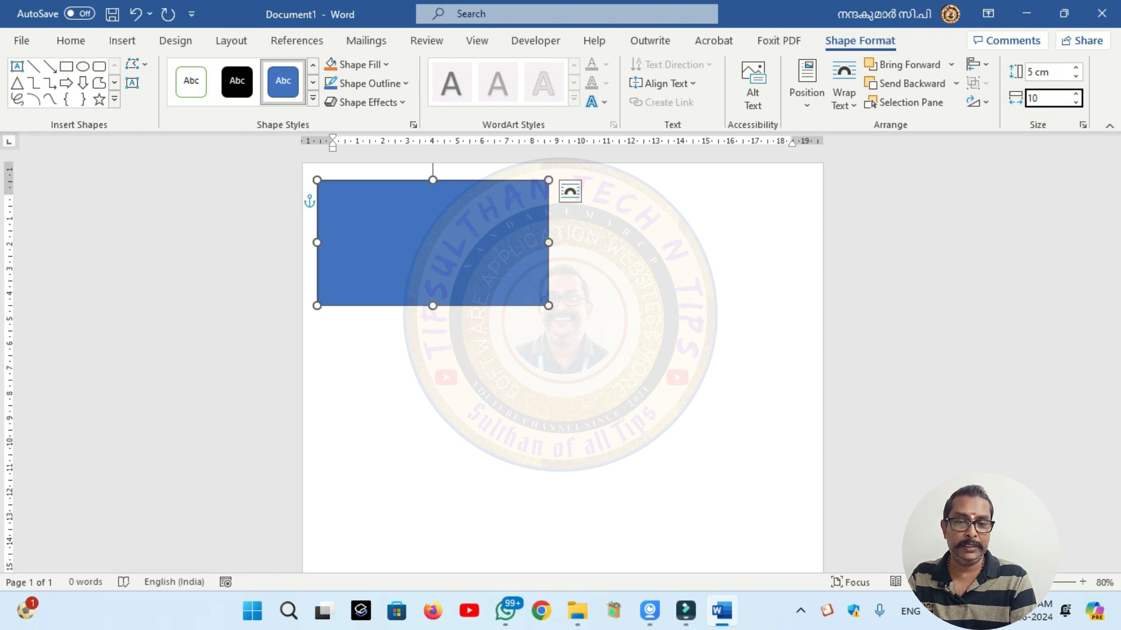
key("Return")
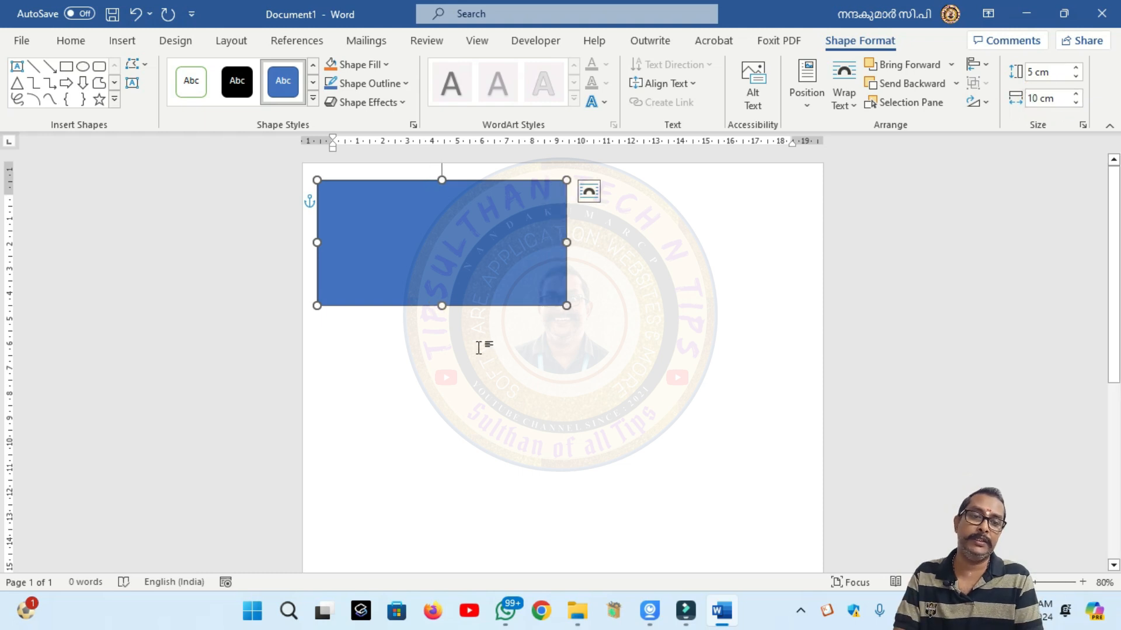
Nudge the rectangle slightly closer to the page's left and upper edges.
left_click(398, 285)
key("Left")
key("Left")
key("Up")
key("Up")
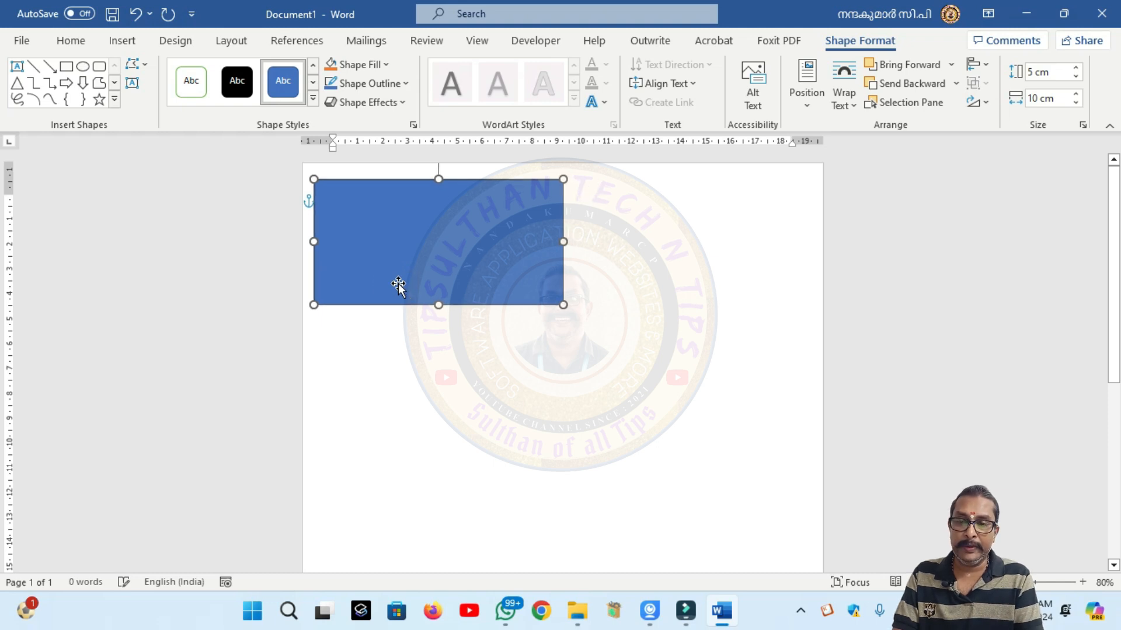
key("Down")
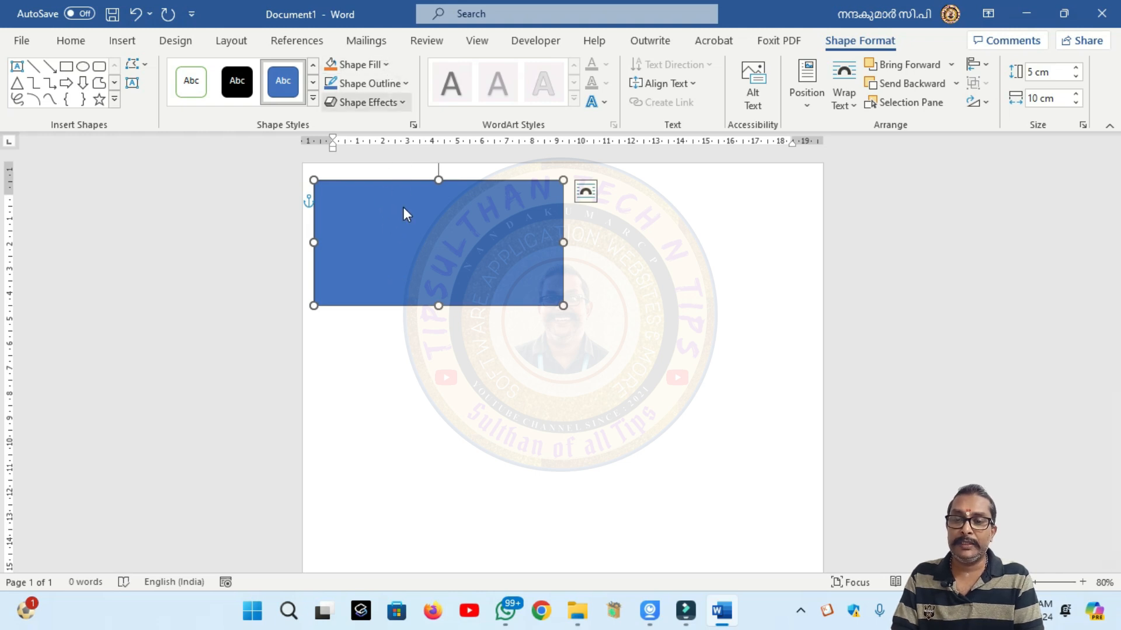
left_click(645, 240)
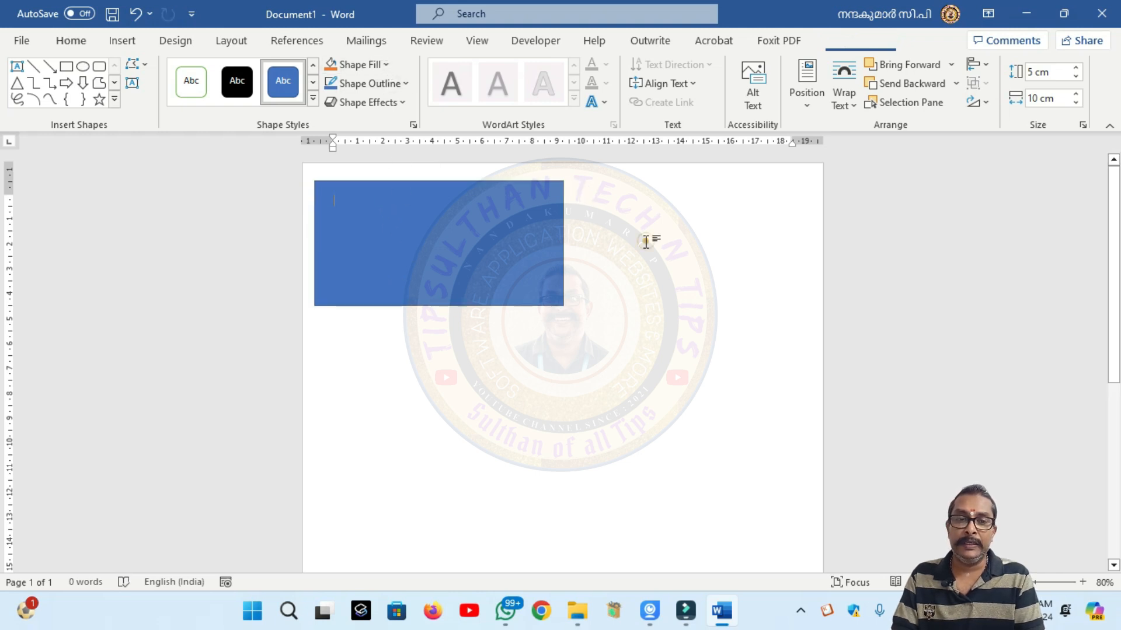
Fill the rectangle with a dark gradient variation running from dark blue on its left to lighter blue on its right.
left_click(429, 269)
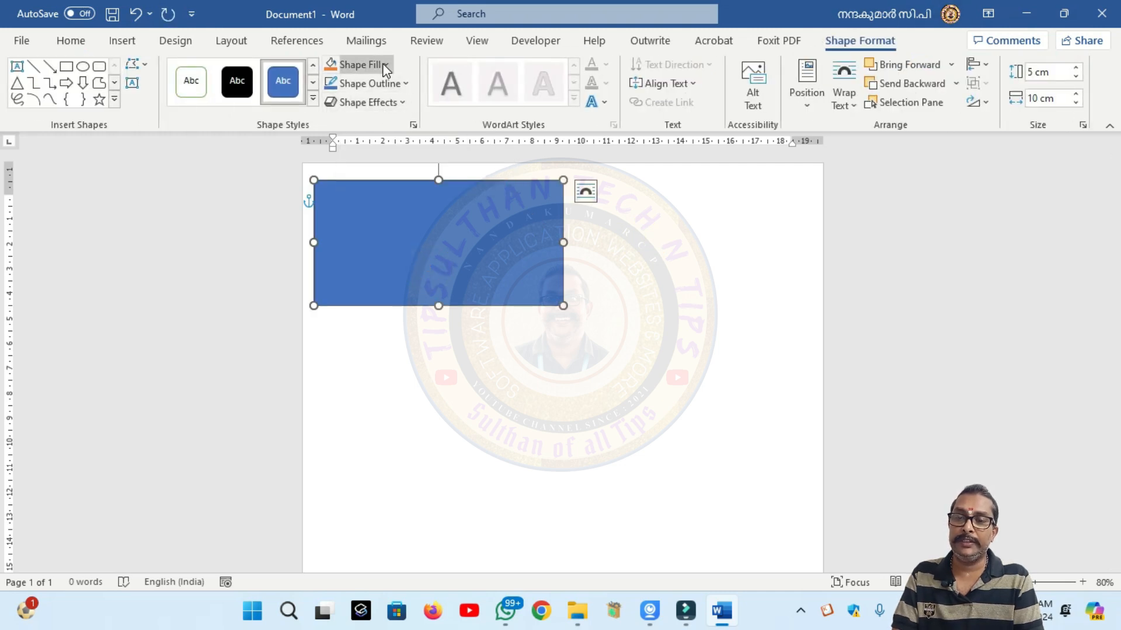
left_click(384, 65)
mouse_move(388, 313)
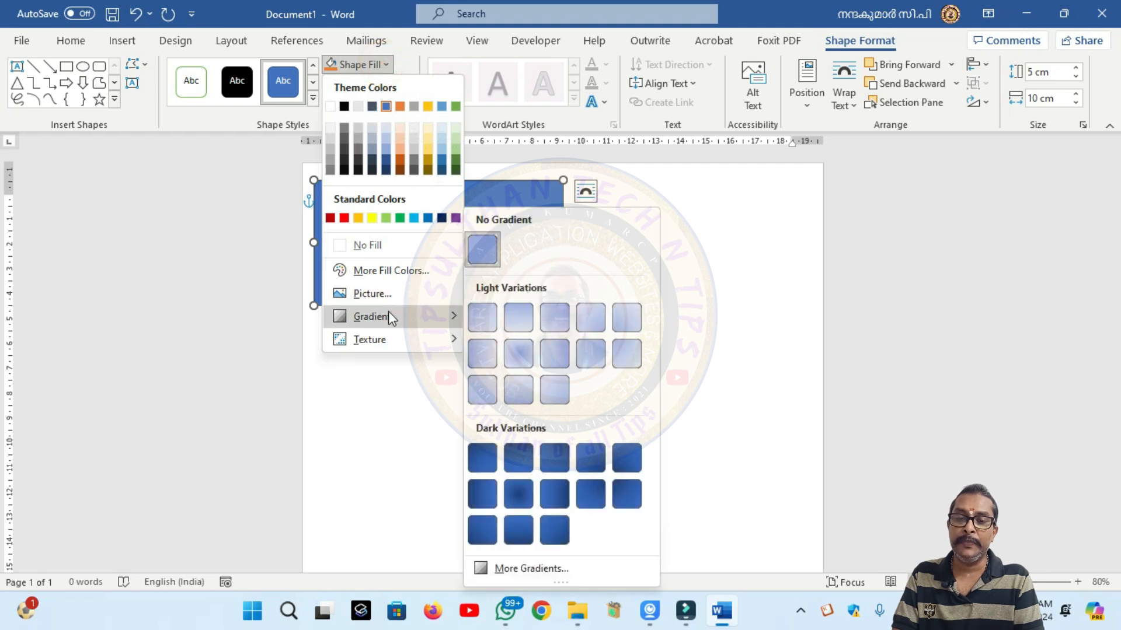
left_click(480, 492)
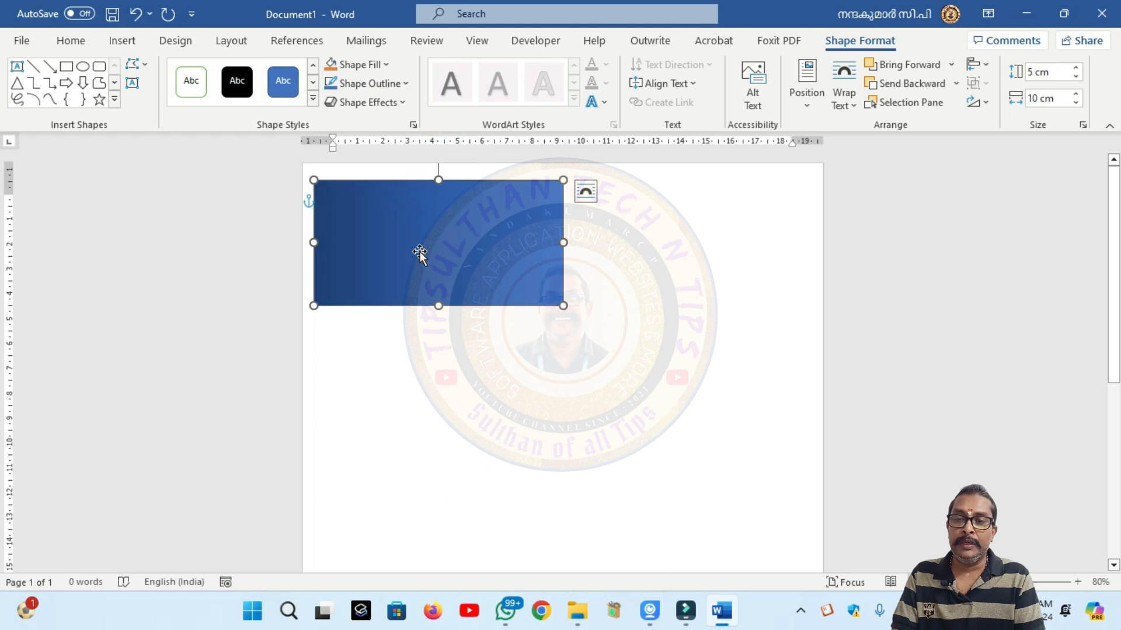
Open the detailed gradient settings for the rectangle and apply a gold radial preset gradient.
left_click(385, 64)
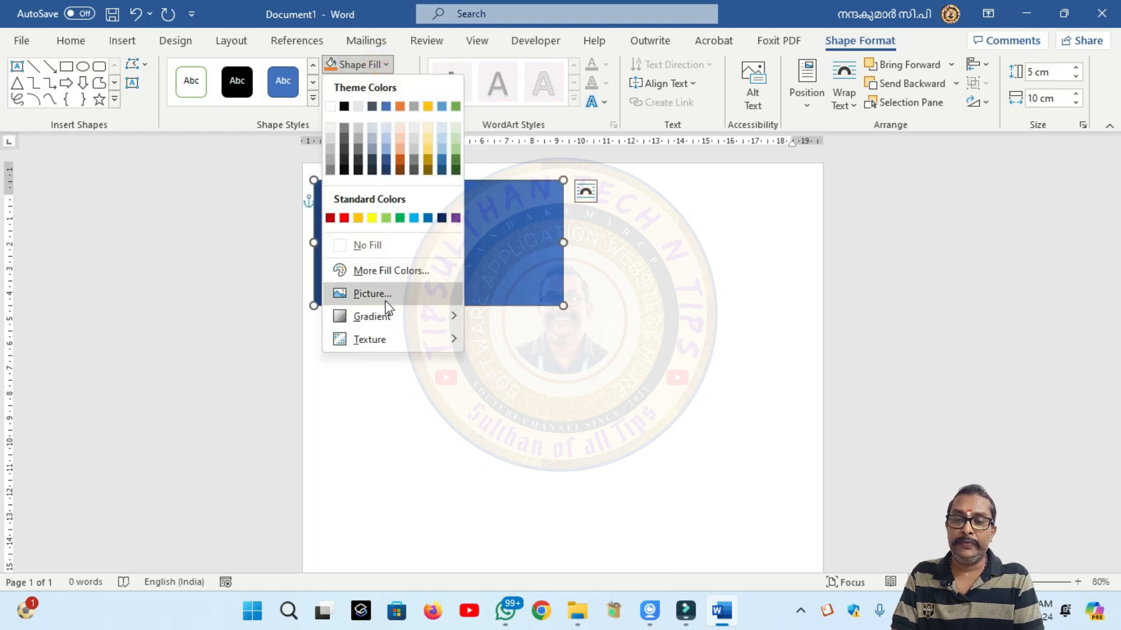
mouse_move(387, 316)
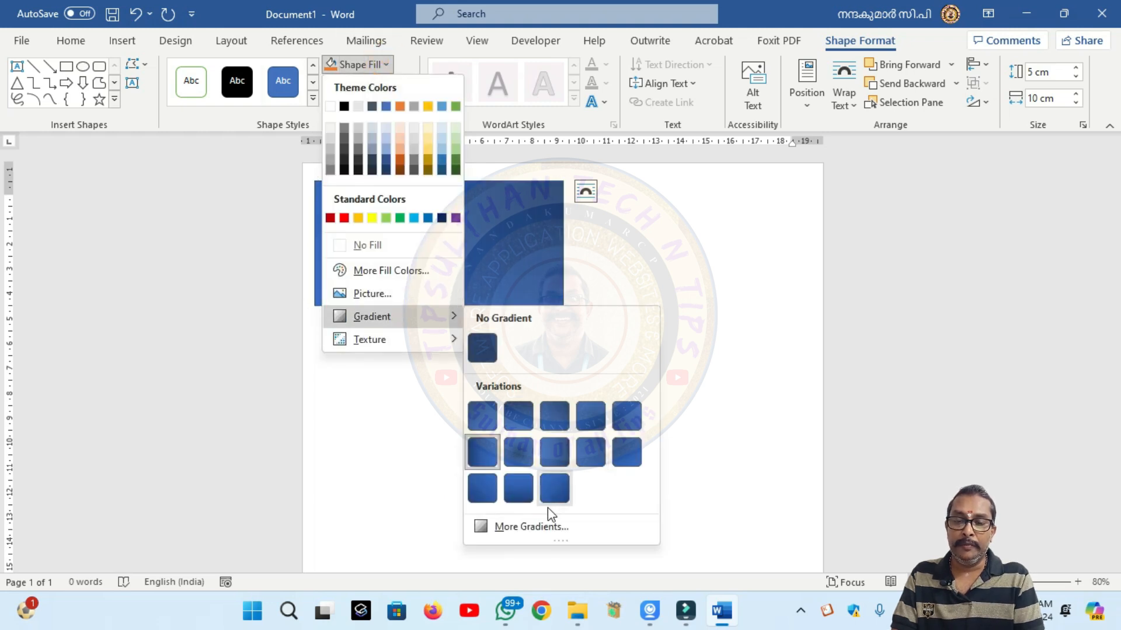
left_click(532, 527)
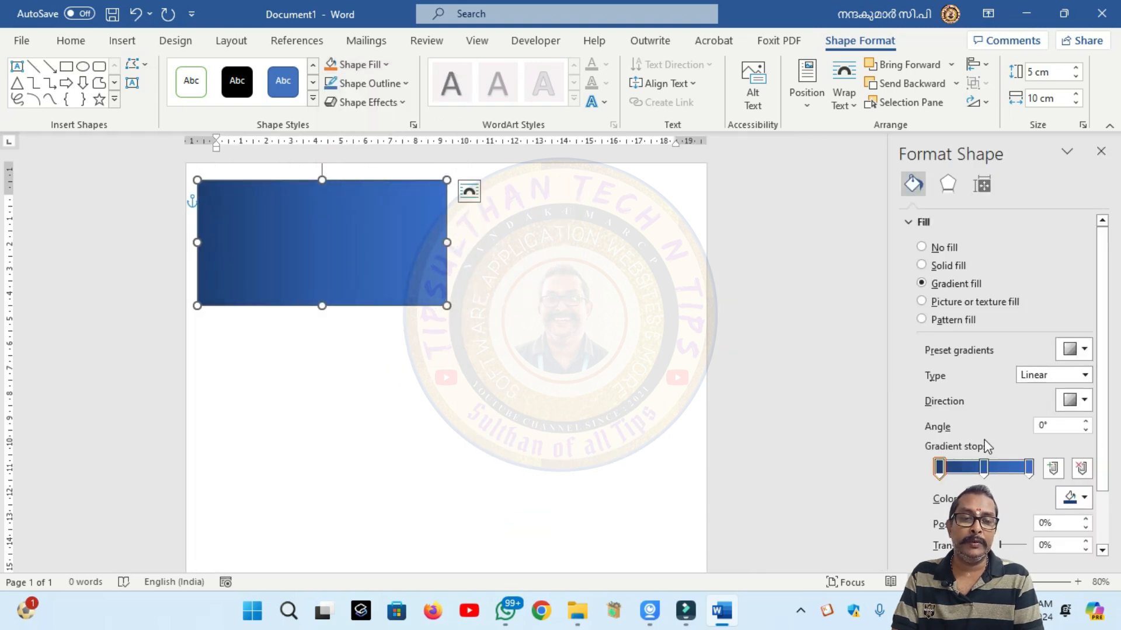
left_click(1081, 351)
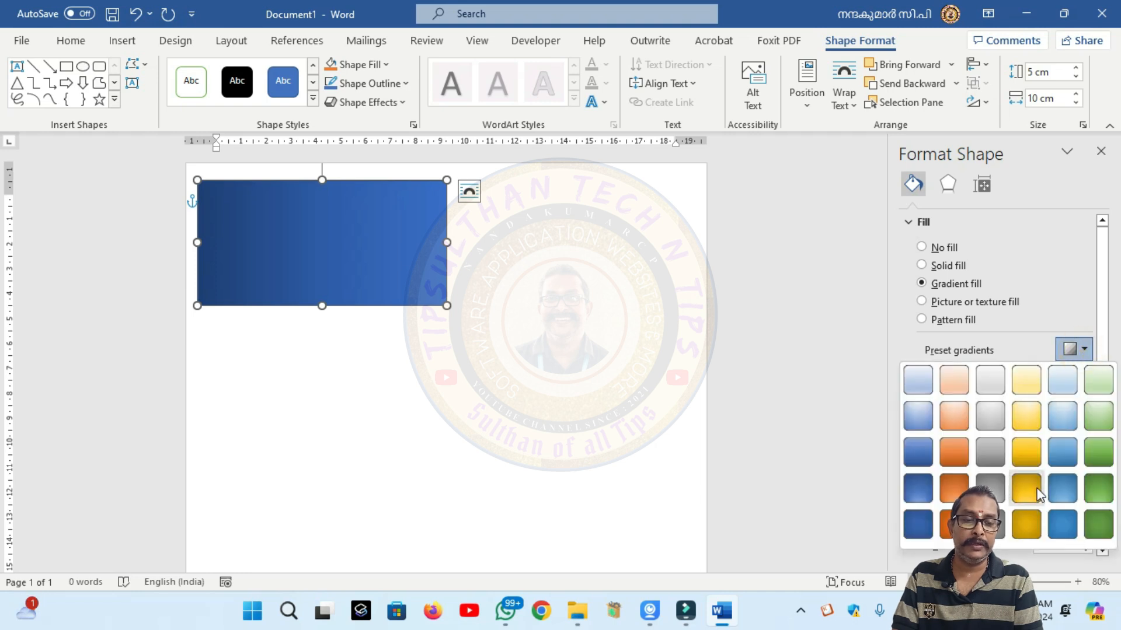
left_click(1014, 488)
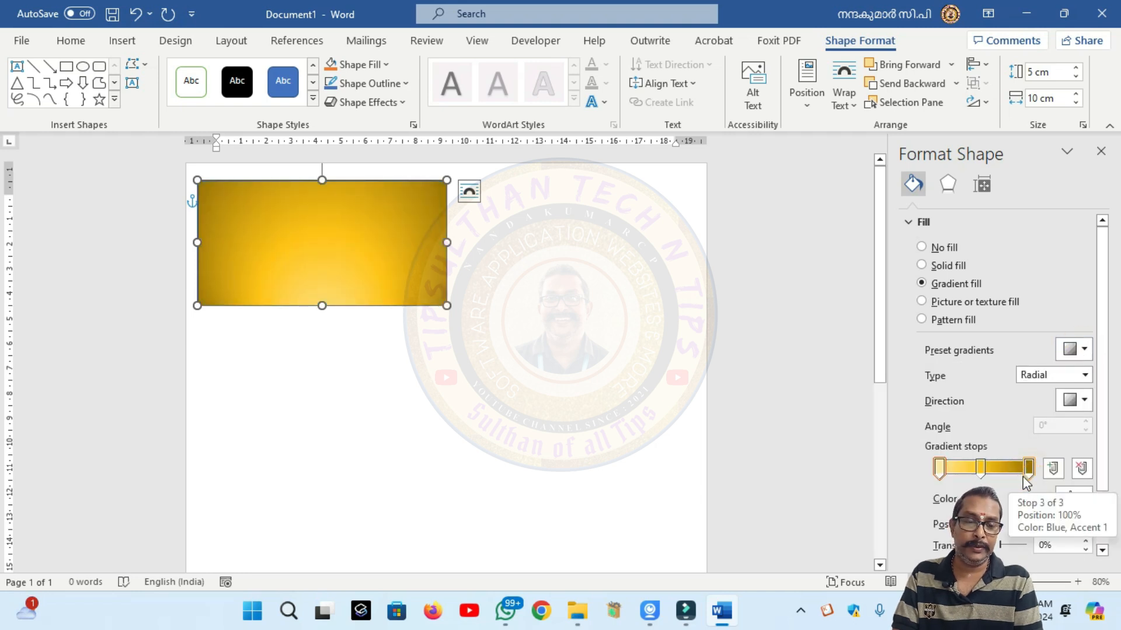
left_click(1080, 350)
left_click(1081, 350)
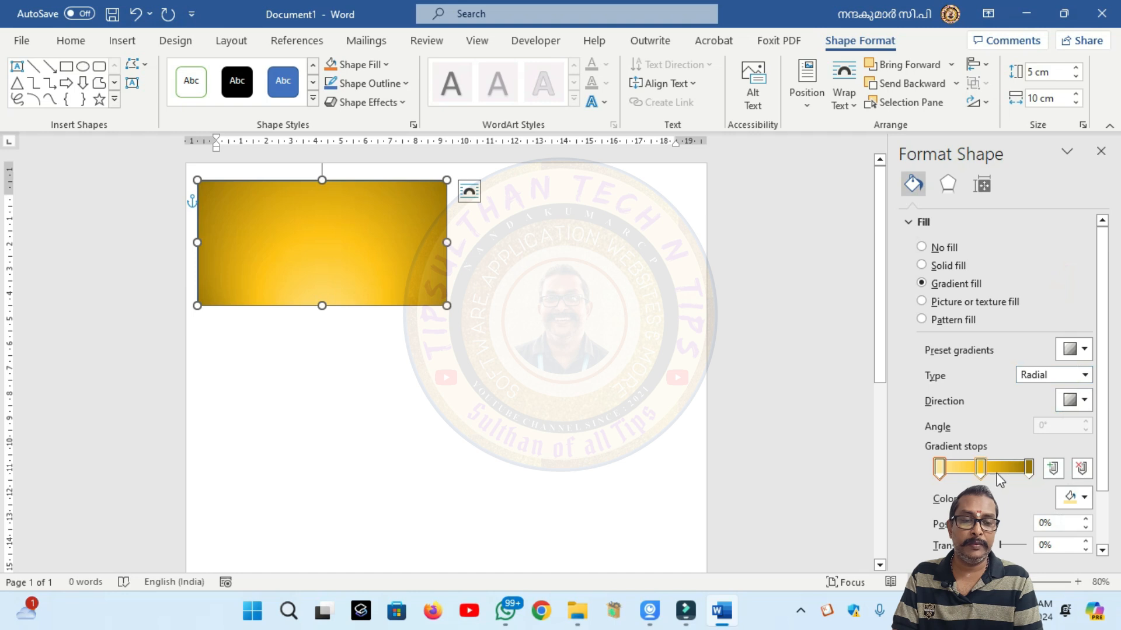
Change the rectangle's last gradient stop, at 100%, to standard red.
left_click(1029, 466)
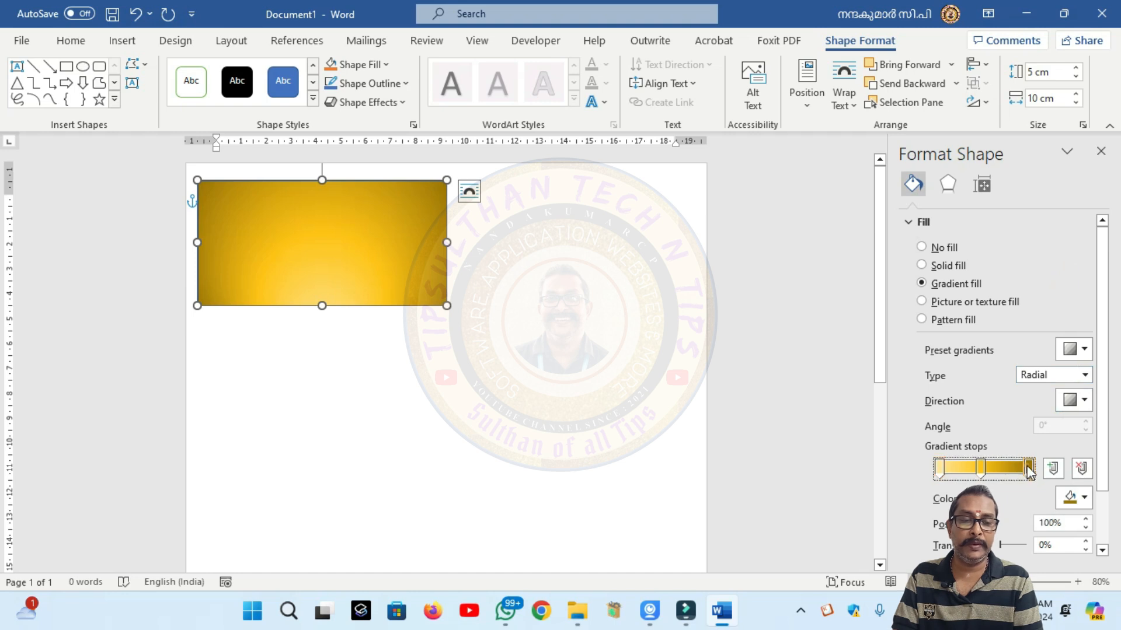
left_click(1083, 497)
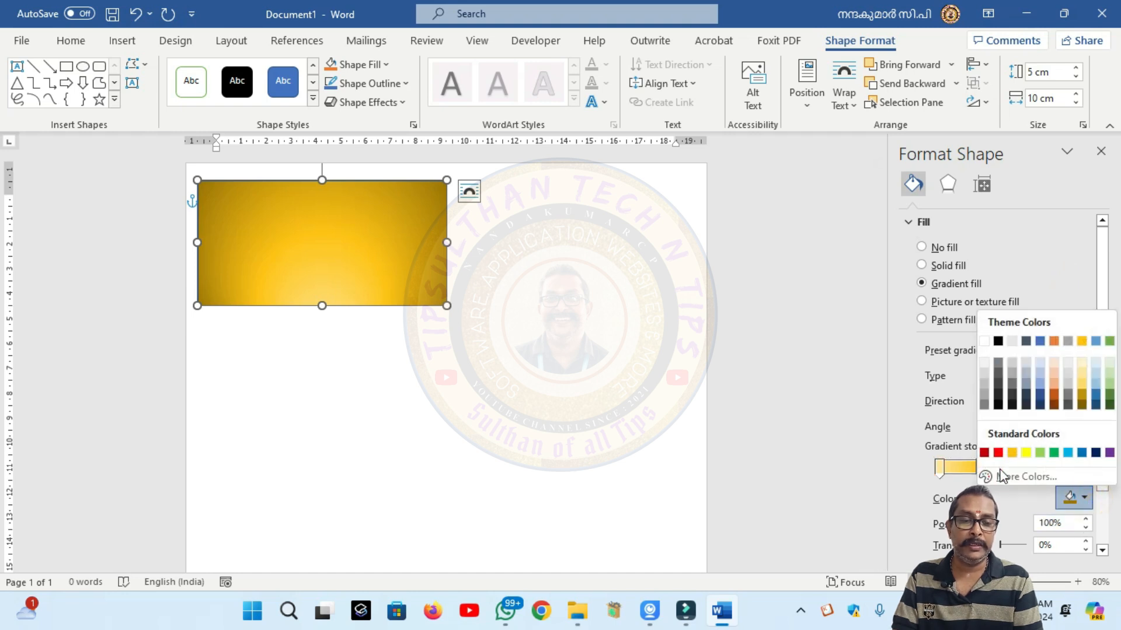
left_click(997, 453)
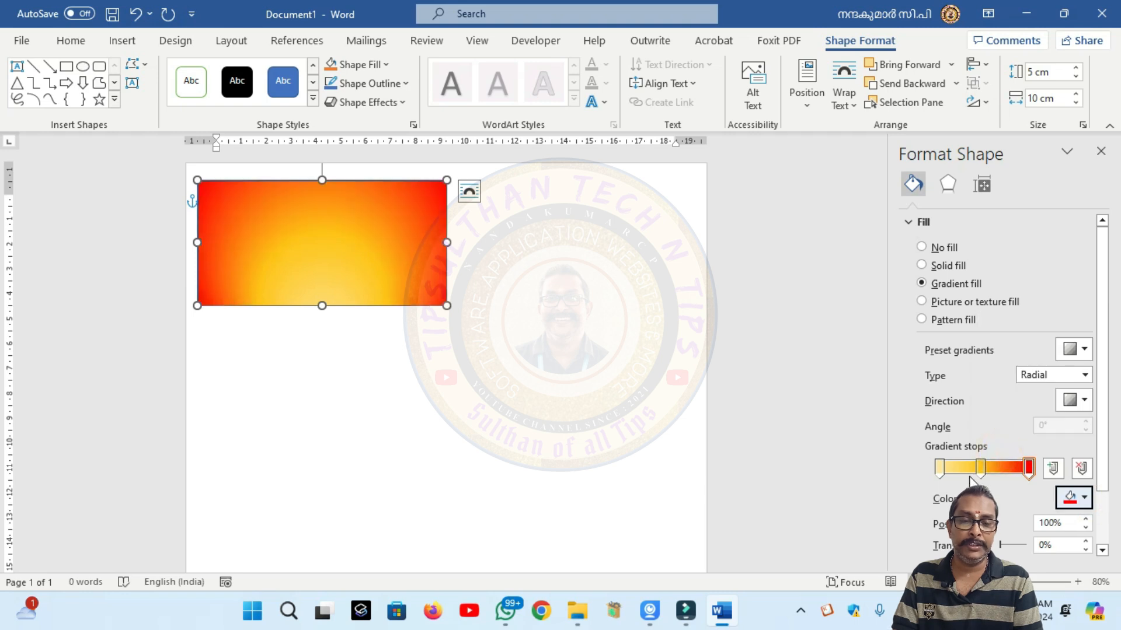
left_click(505, 423)
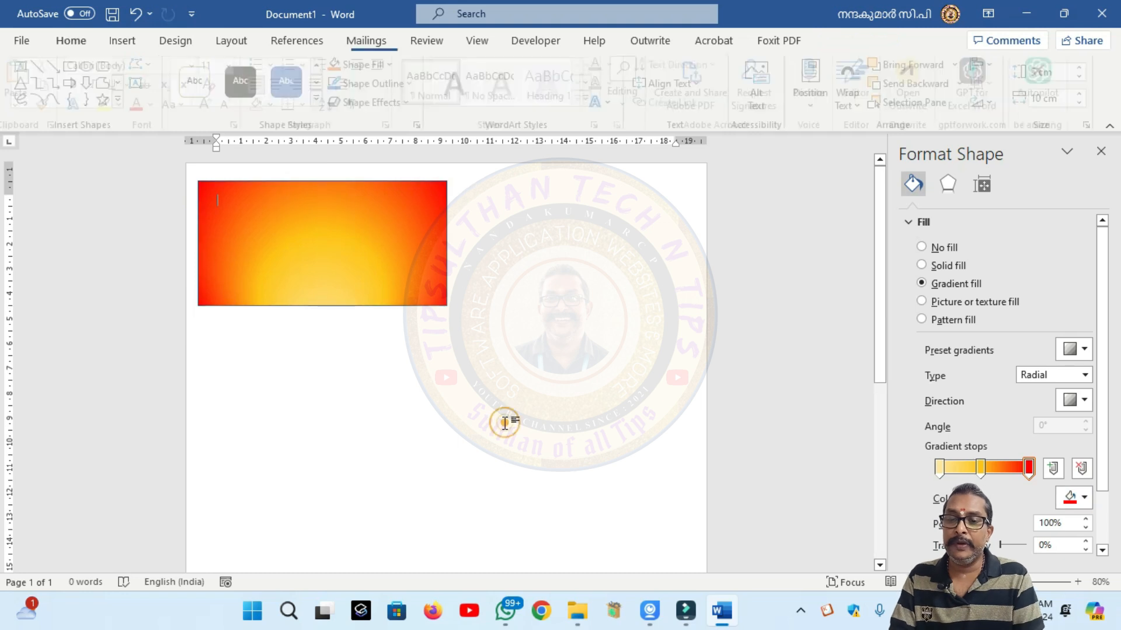
left_click(296, 181)
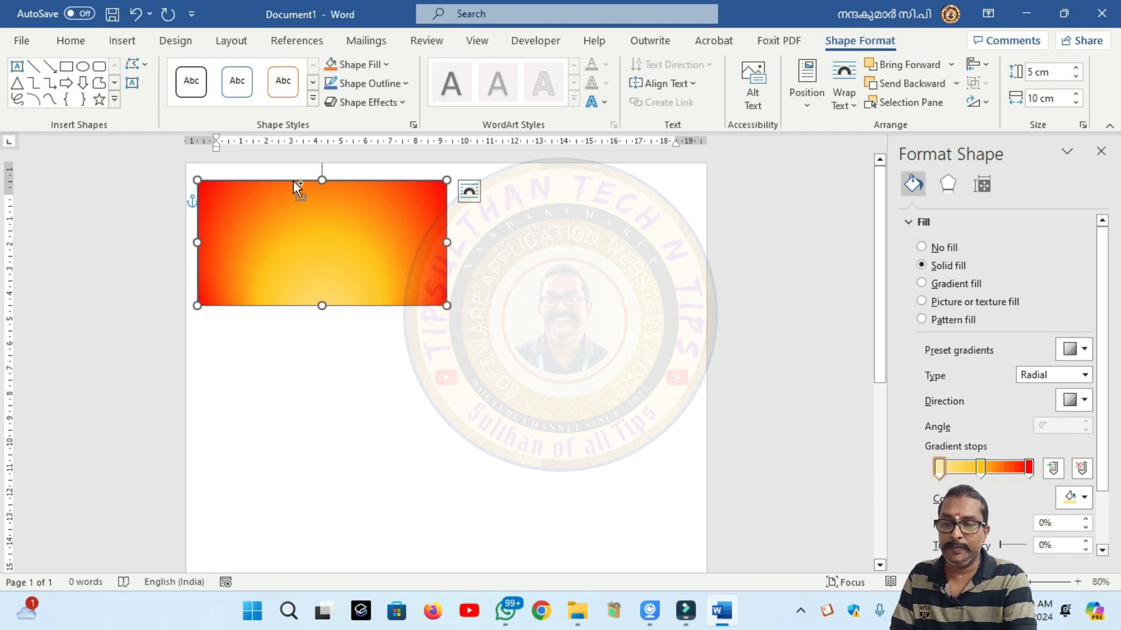
Duplicate the gradient rectangle and place the copy exactly over the original.
key("ctrl+d")
left_click_drag(299, 212, 287, 200)
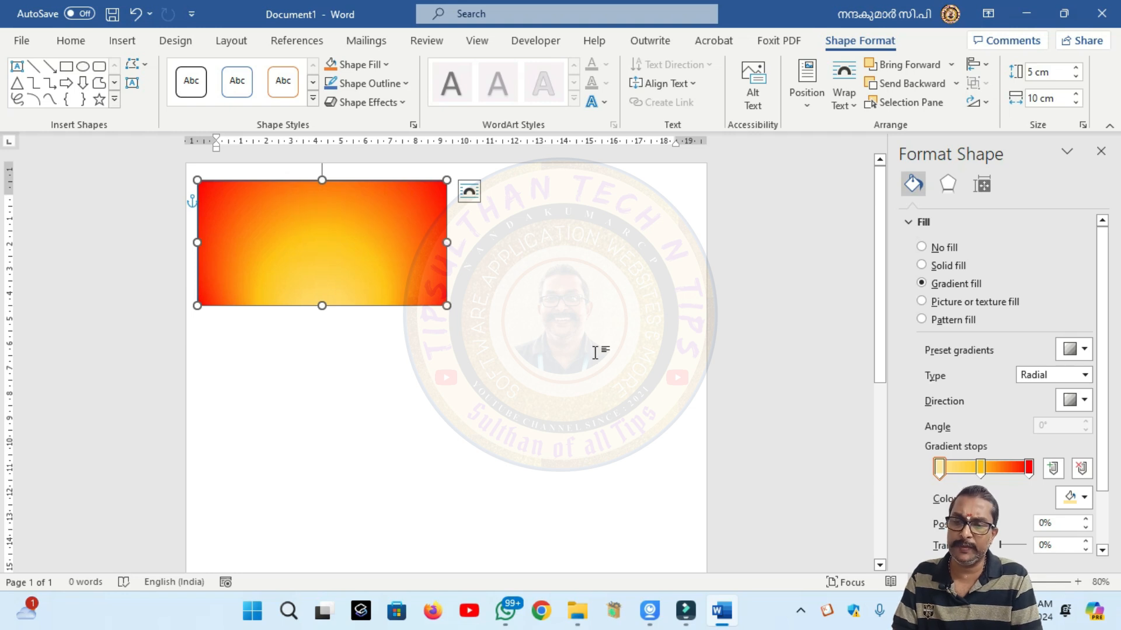
left_click(319, 351)
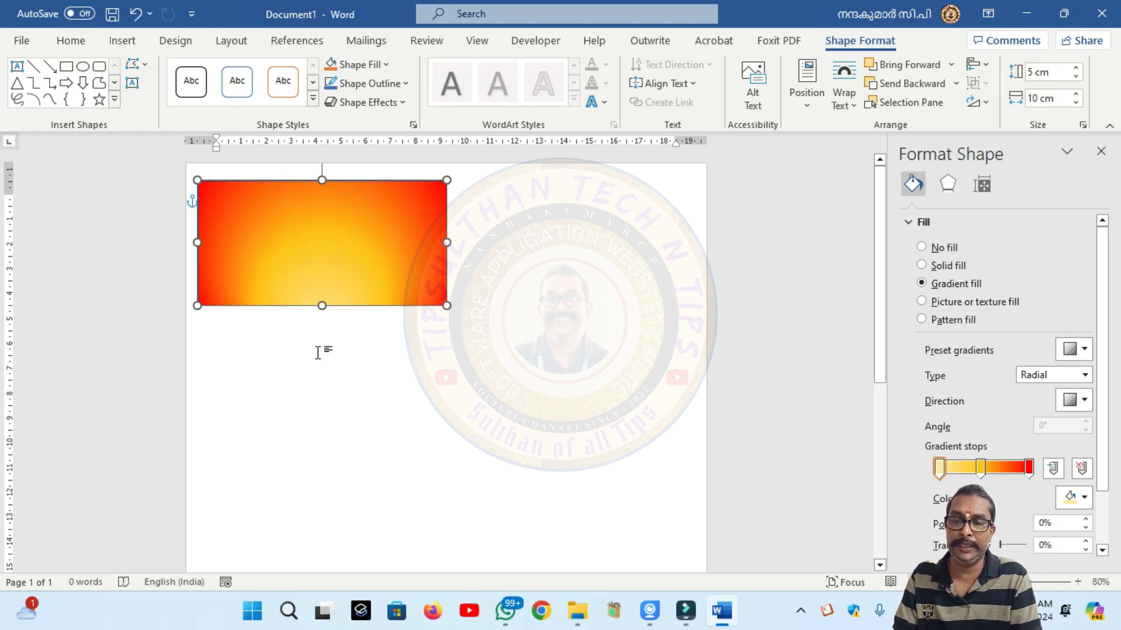
left_click(294, 210)
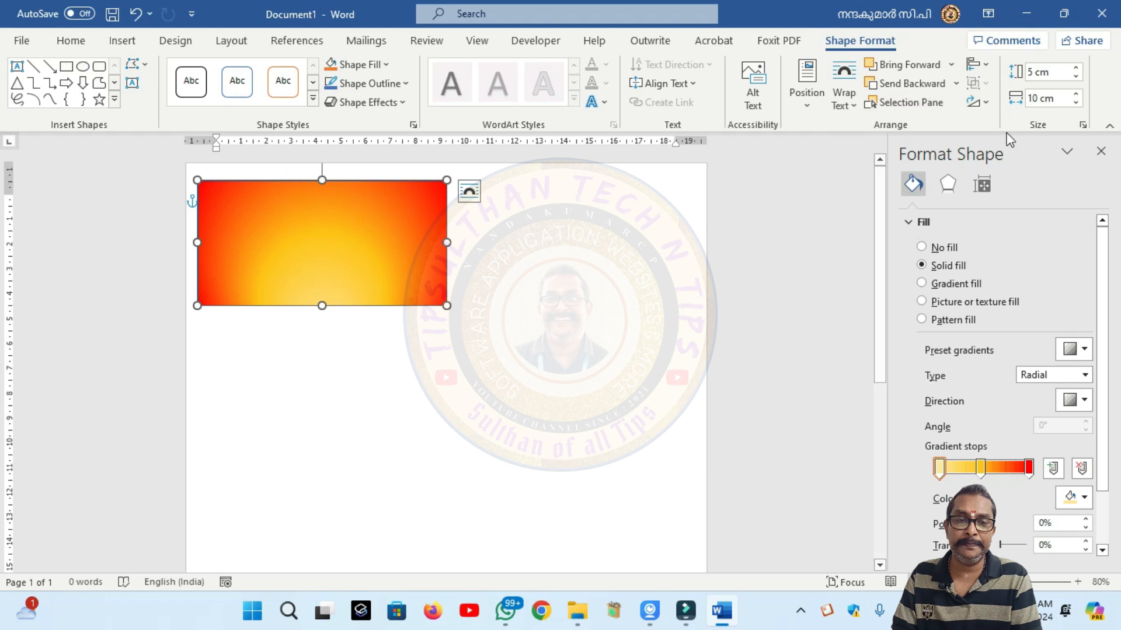
Resize the copied rectangle to 4.5 cm high and 9.5 cm wide and centre it within the original.
left_click(1039, 73)
type("4")
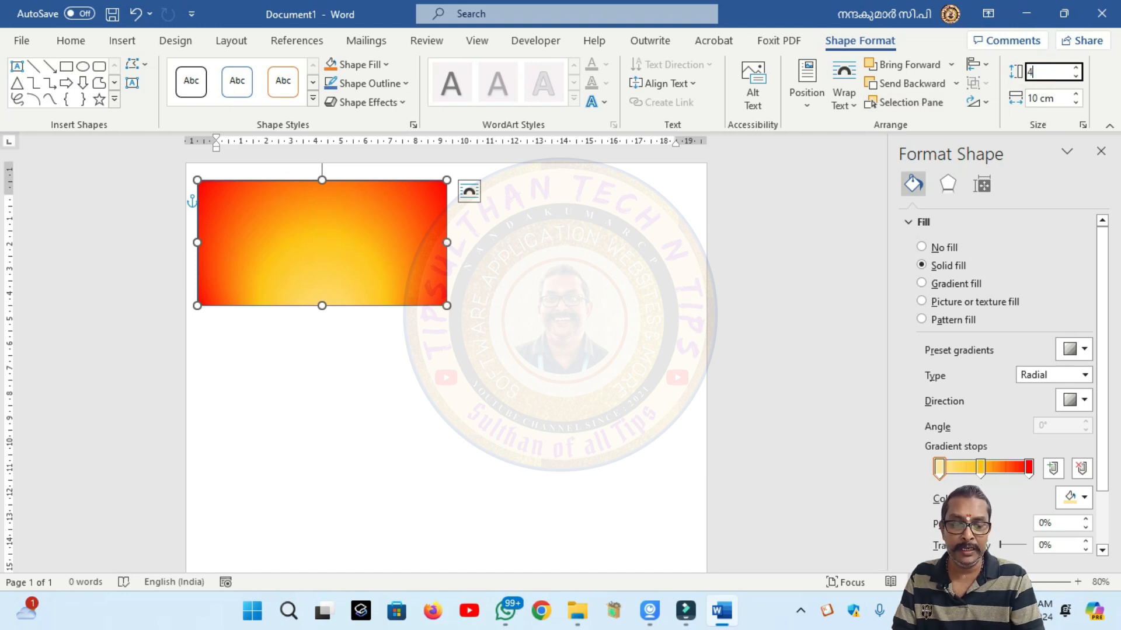
type(".5")
key("Tab")
type("4")
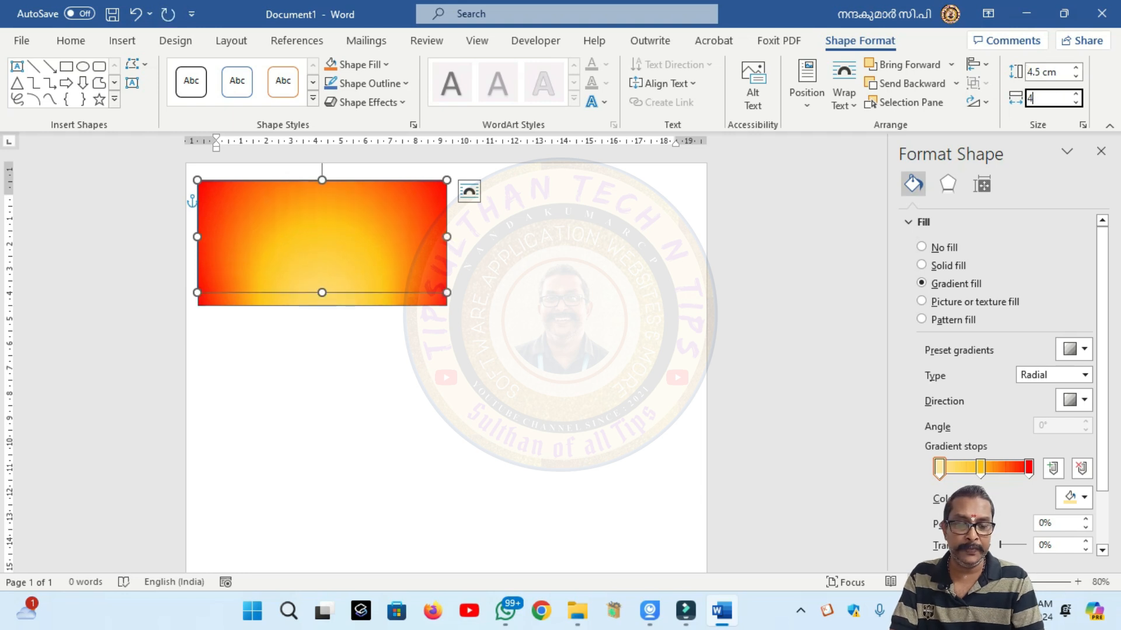
type(".5")
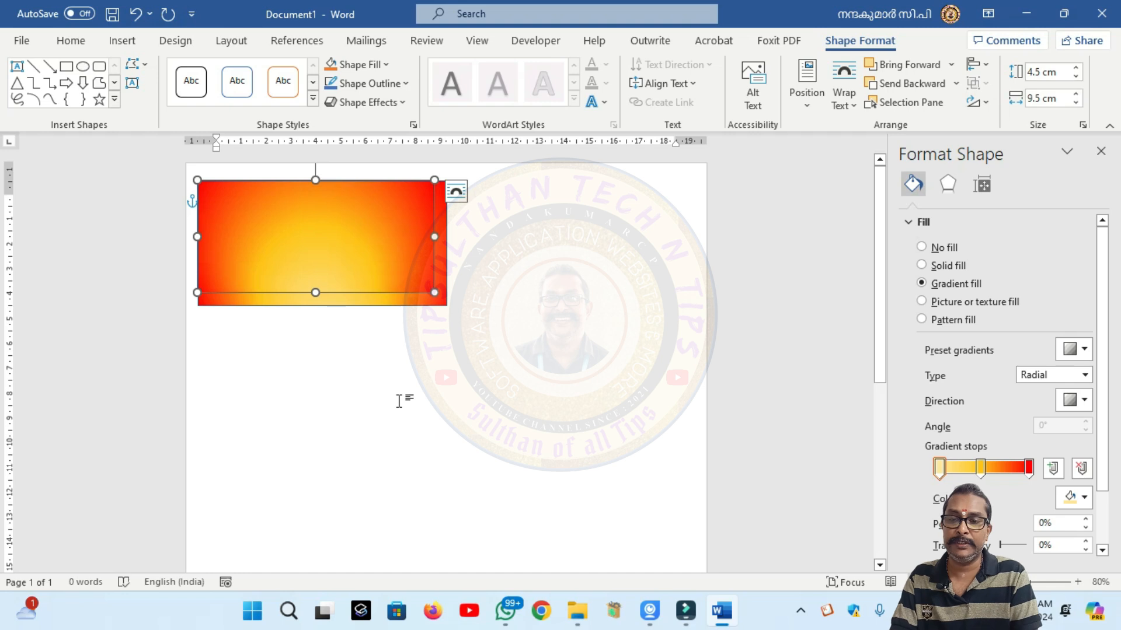
left_click_drag(367, 277, 373, 283)
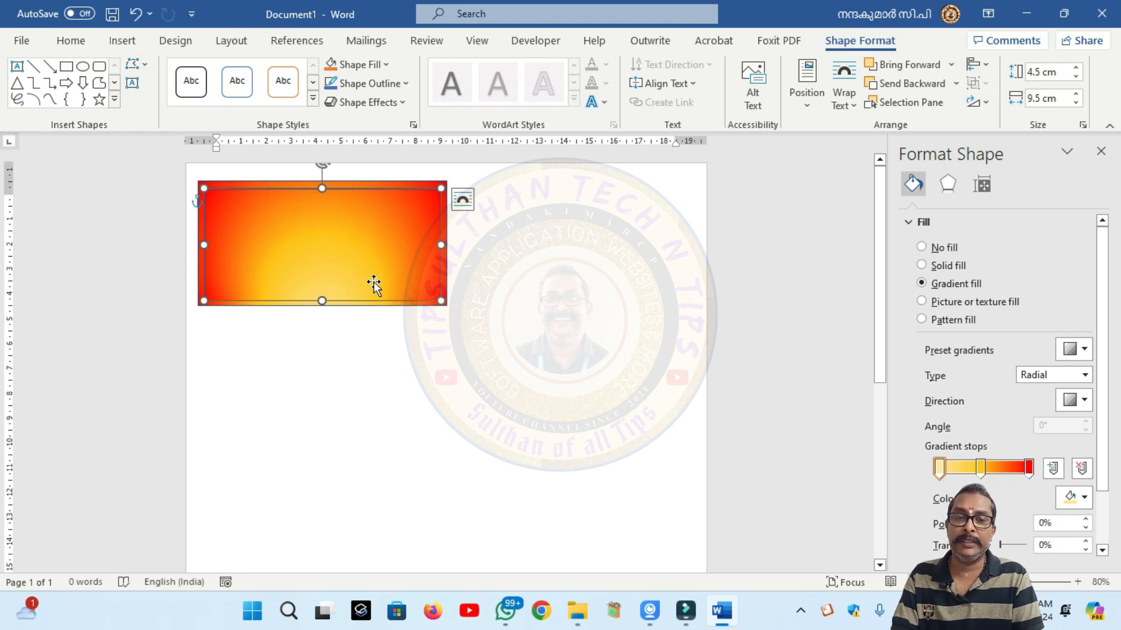
Try a white fill on the inner rectangle, and remove that rectangle so only the gradient one remains.
left_click(386, 66)
left_click(331, 106)
left_click(595, 420)
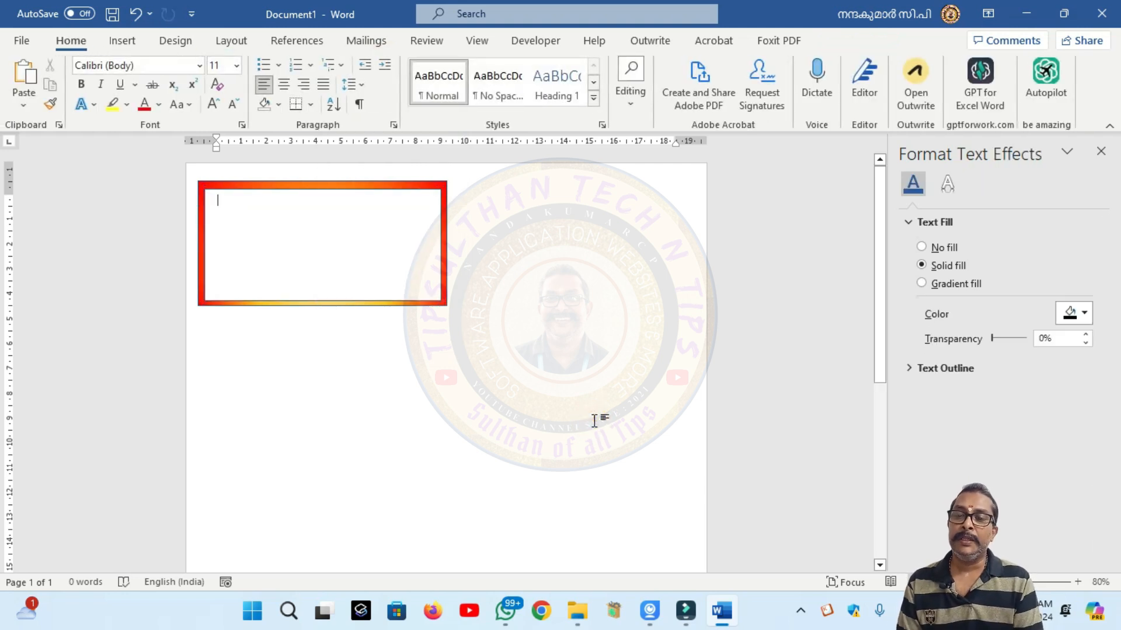
left_click(310, 194)
key("ctrl+z")
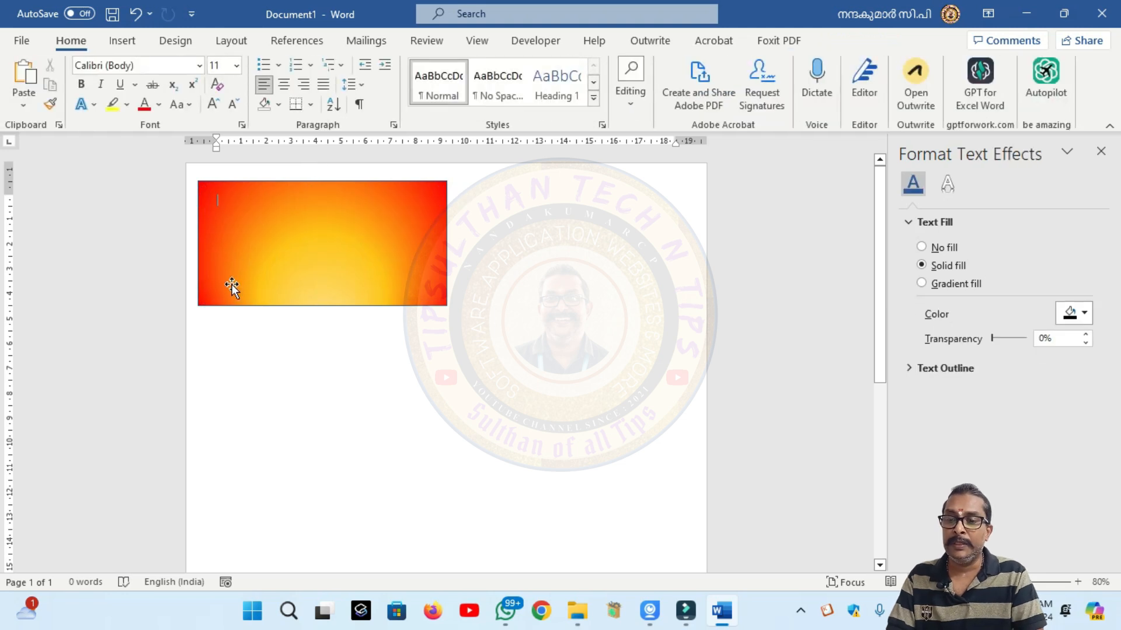
Draw a rectangle with snipped diagonal corners, about 4.45 cm high and 9.43 cm wide, inside the gradient rectangle.
left_click(123, 45)
left_click(241, 68)
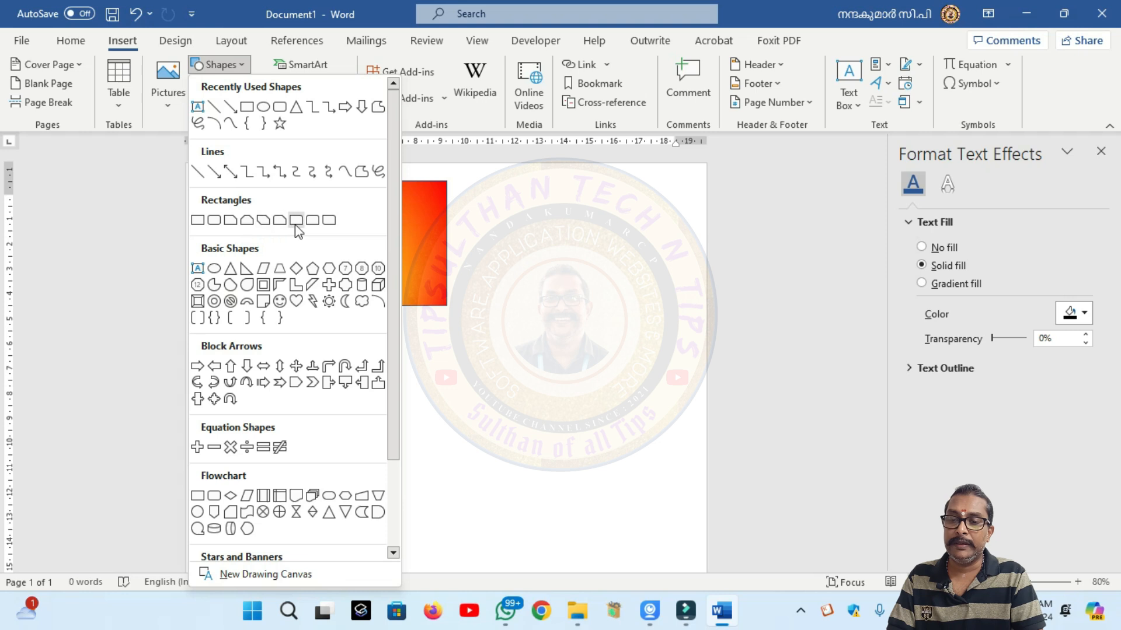
left_click(264, 223)
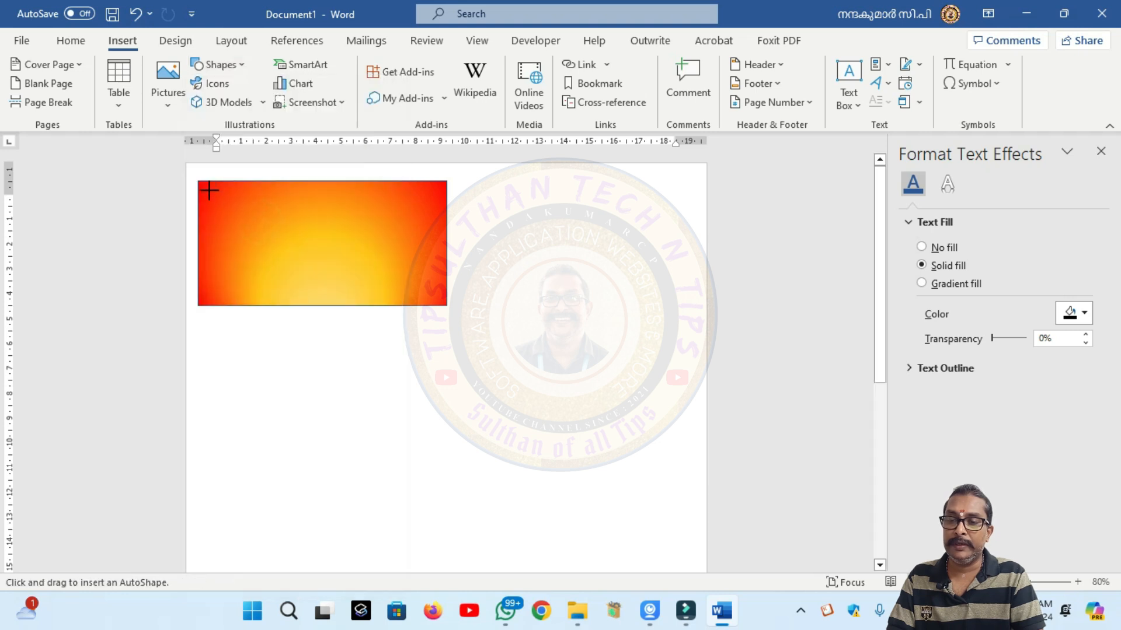
left_click_drag(207, 188, 436, 299)
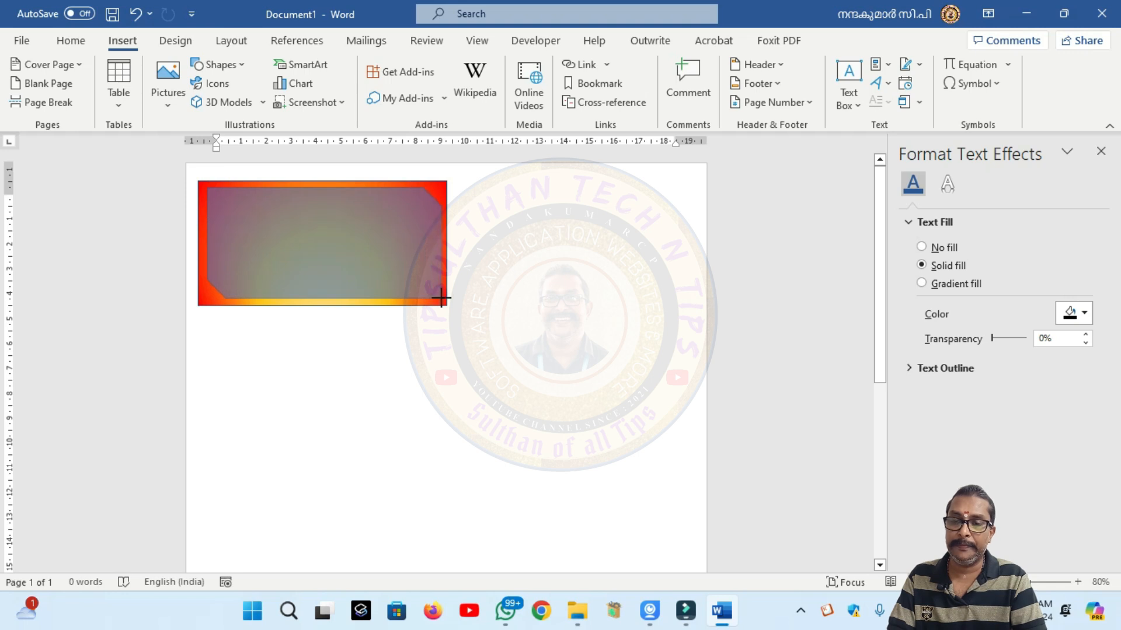
left_click_drag(440, 298, 441, 298)
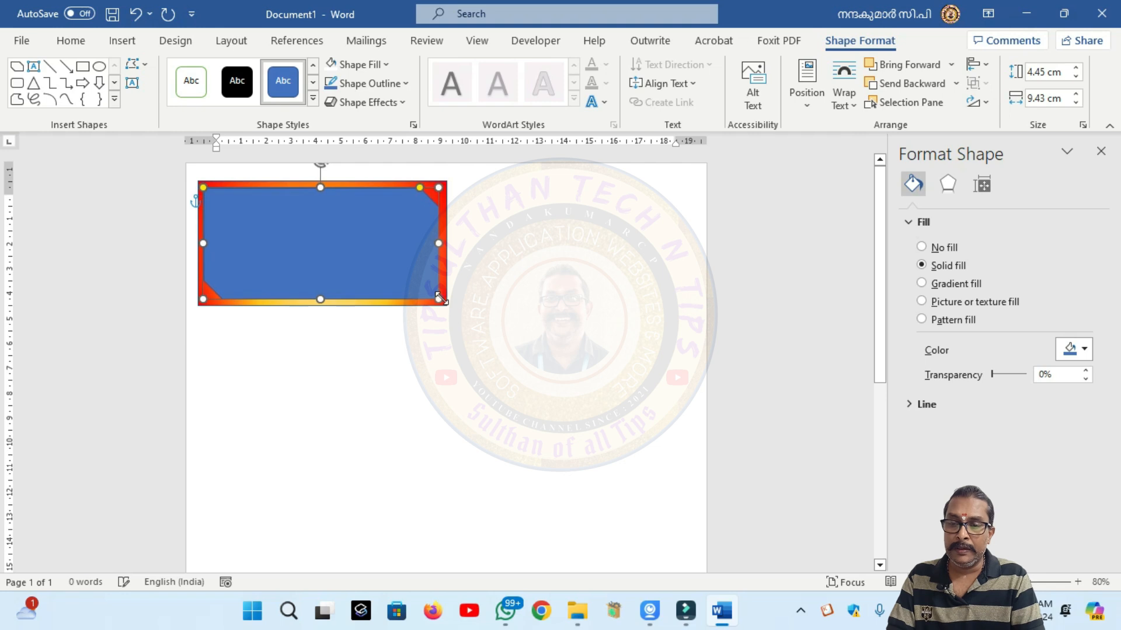
Fill the snipped-corner rectangle with white and remove its outline.
left_click(385, 65)
left_click(328, 105)
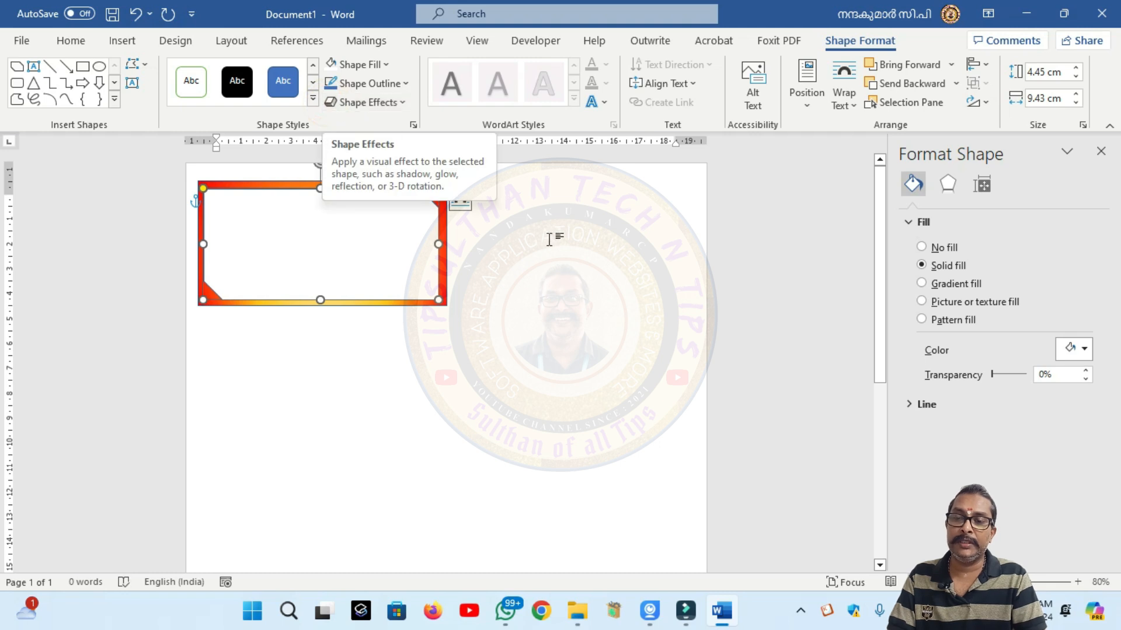
left_click(406, 83)
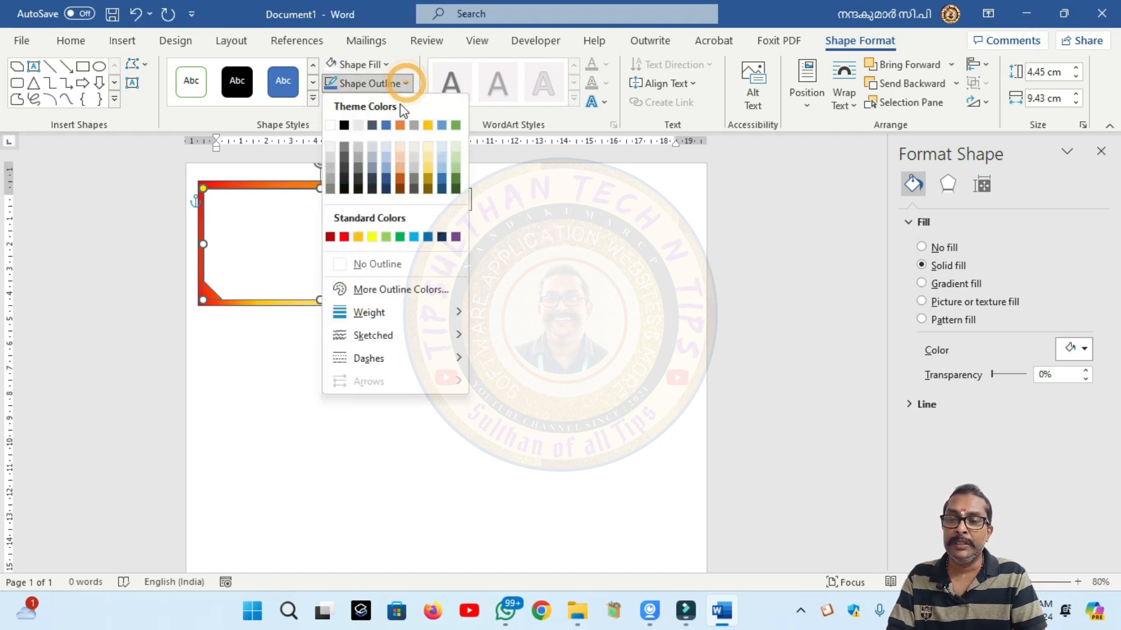
left_click(374, 264)
left_click(370, 261)
left_click(470, 287)
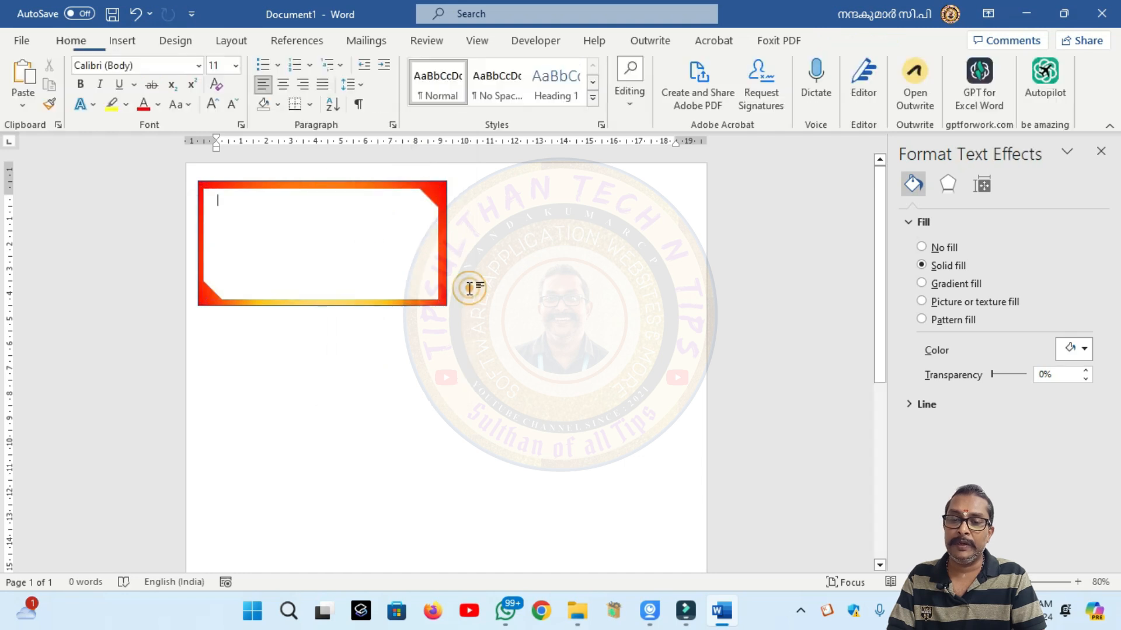
Give the white snipped-corner shape the first bevel preset from the last row of the bevel gallery.
left_click(313, 190)
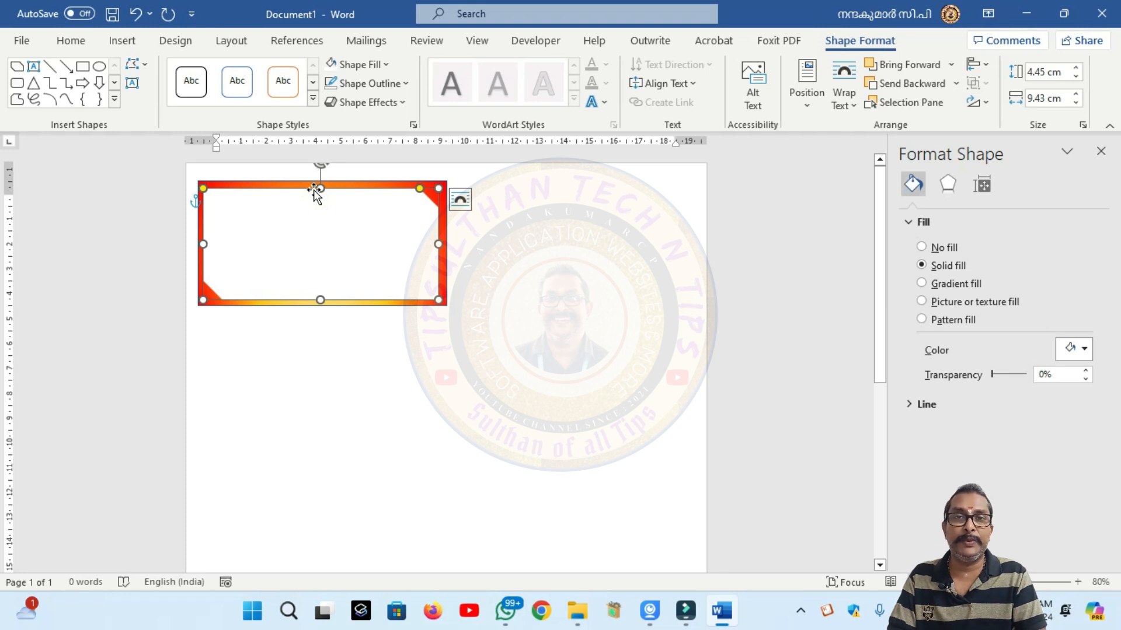
left_click(406, 104)
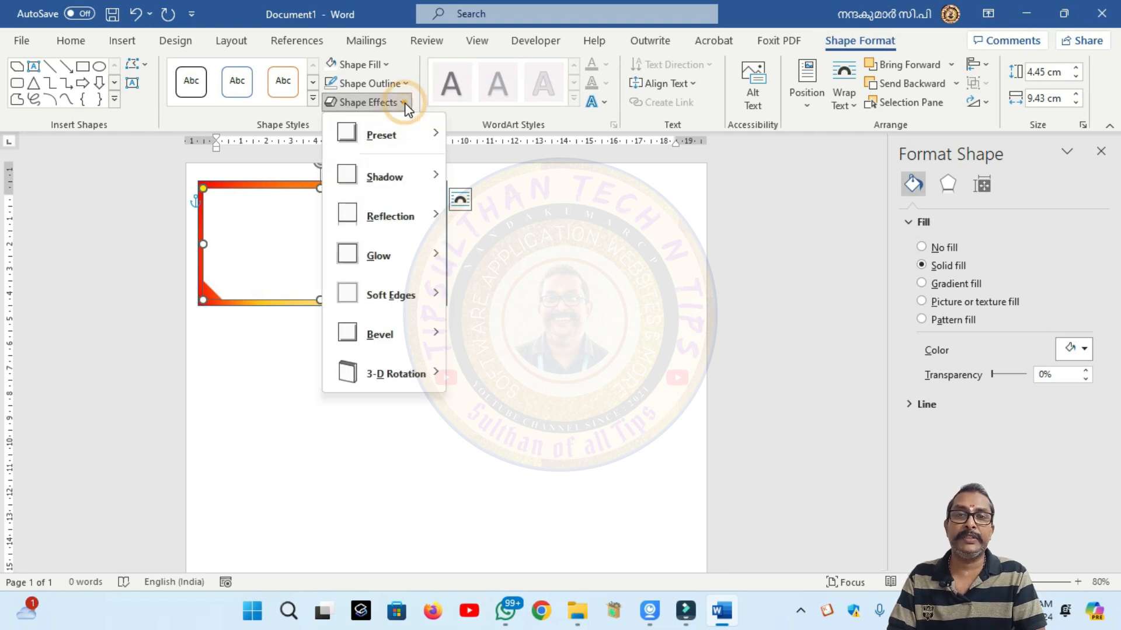
left_click(385, 335)
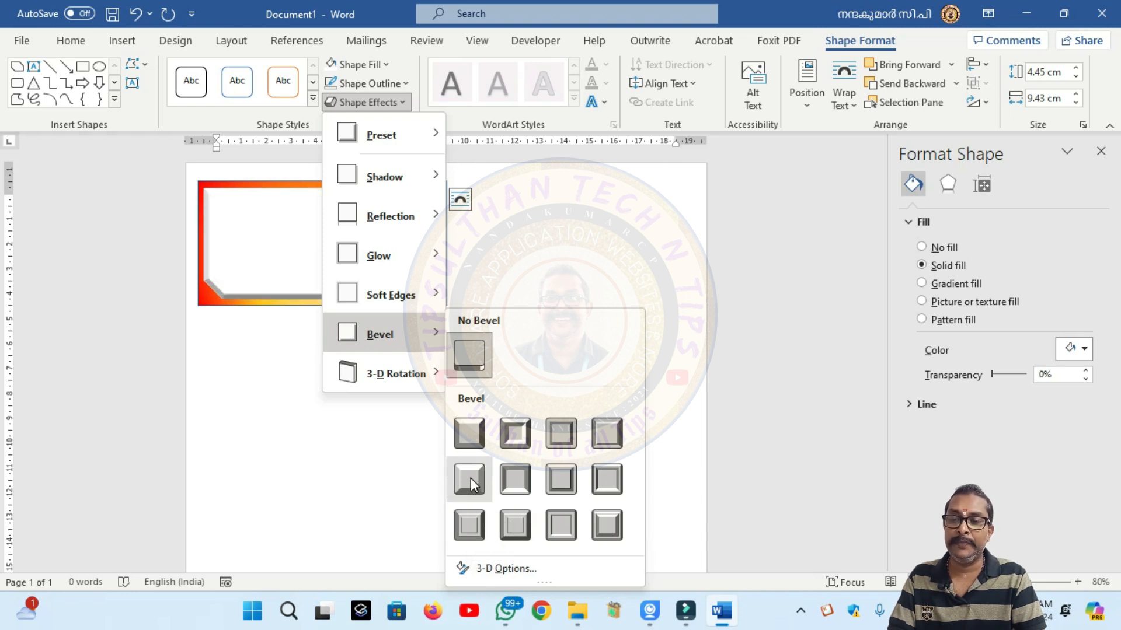
left_click(471, 524)
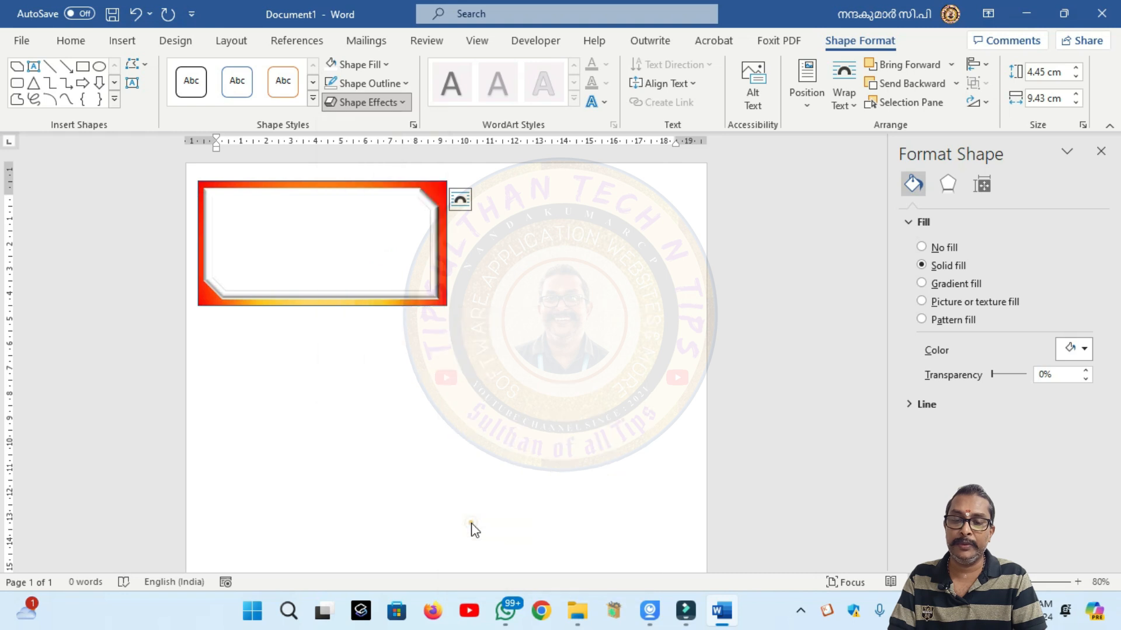
left_click(444, 461)
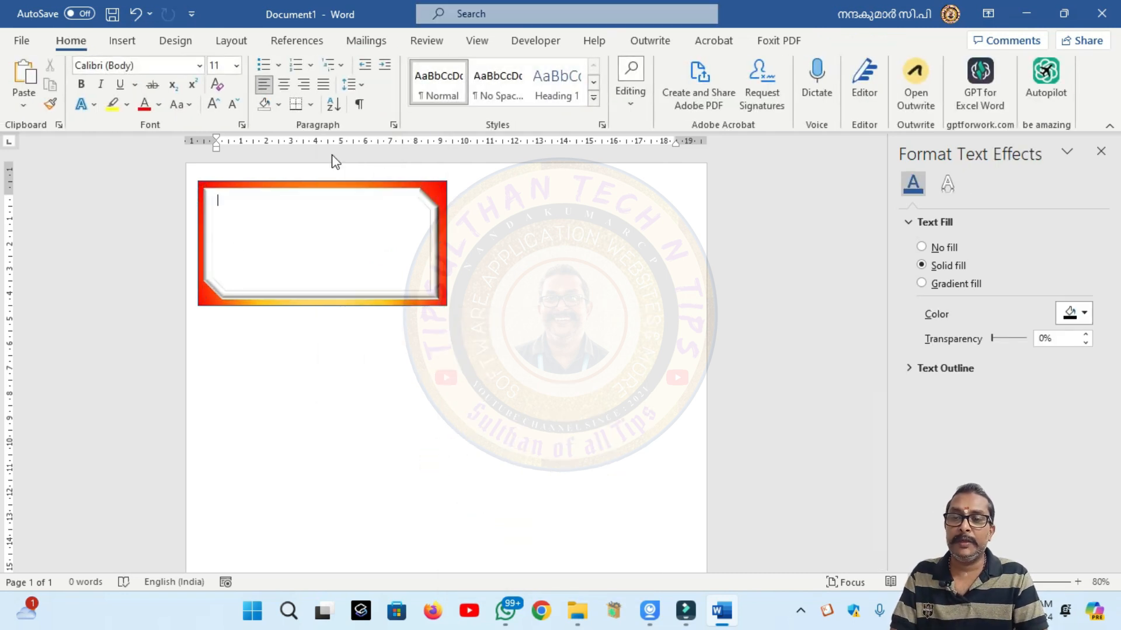
Draw a text box about 4.16 cm high and 8.31 cm wide inside the white bevelled shape.
left_click(122, 40)
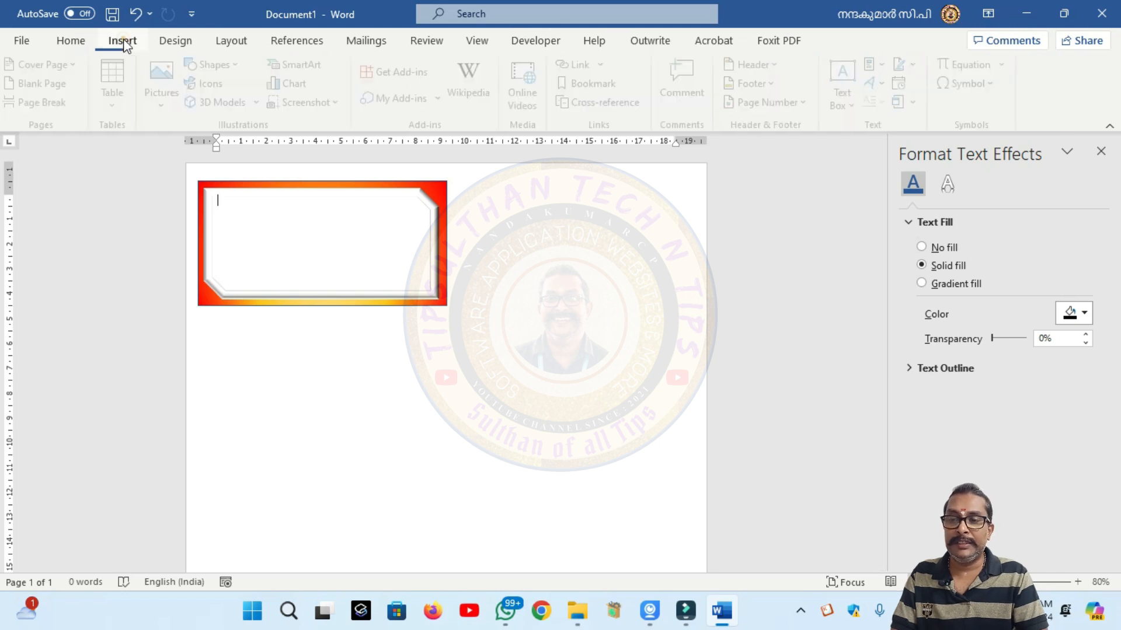
left_click(224, 64)
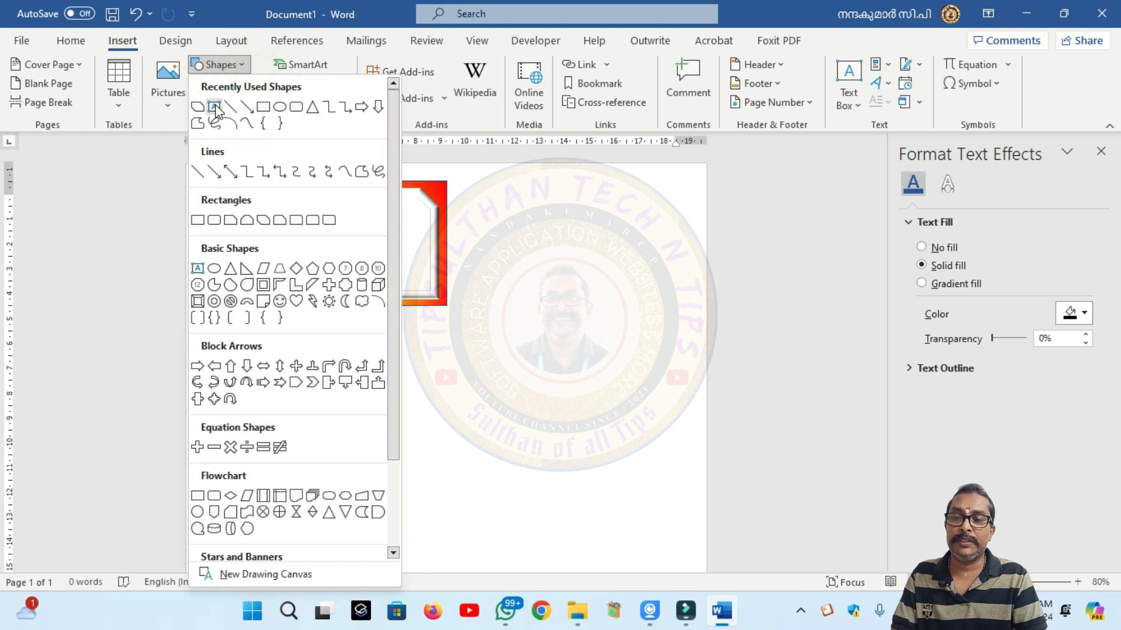
left_click(215, 107)
mouse_move(213, 191)
left_mouse_down()
mouse_move(275, 278)
mouse_move(420, 292)
left_mouse_up()
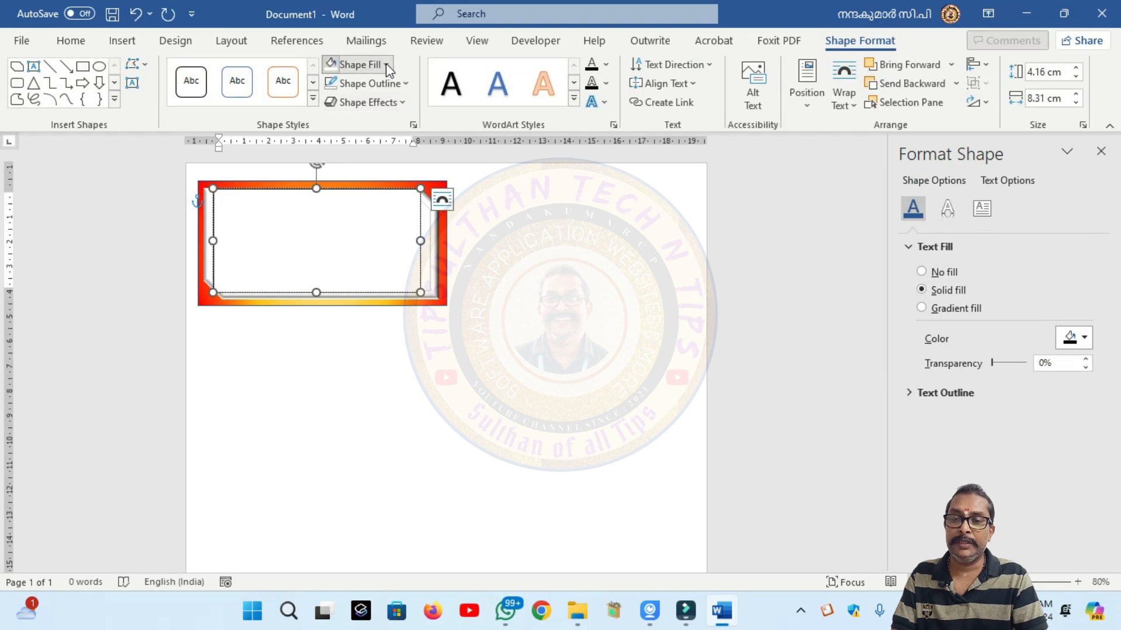
Remove the fill and the outline from the text box.
left_click(386, 63)
left_click(379, 243)
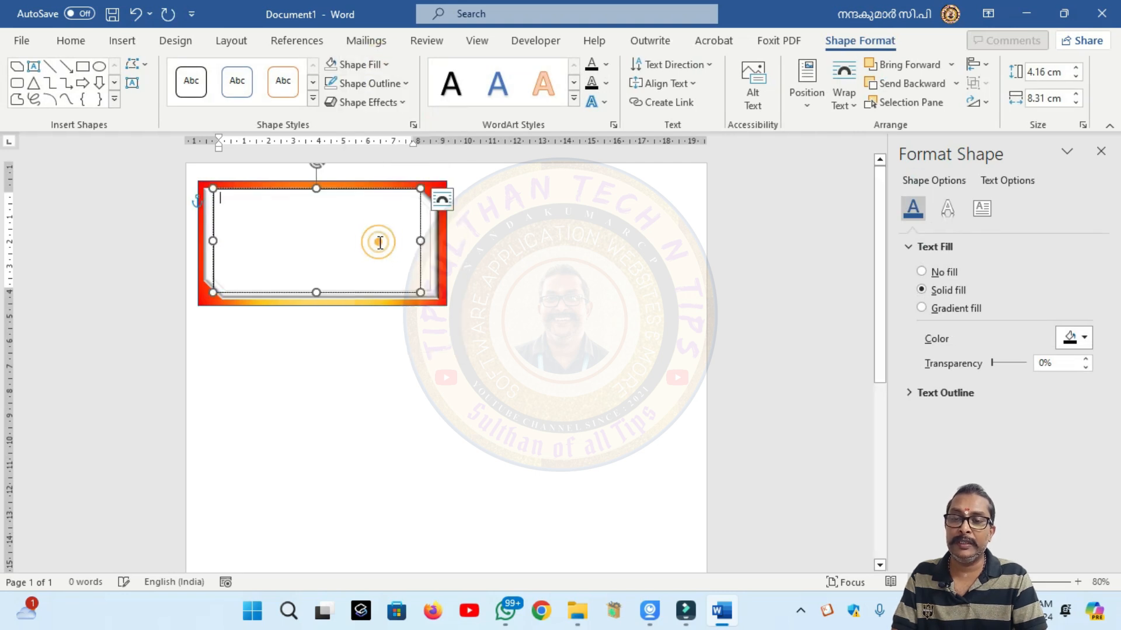
left_click(404, 83)
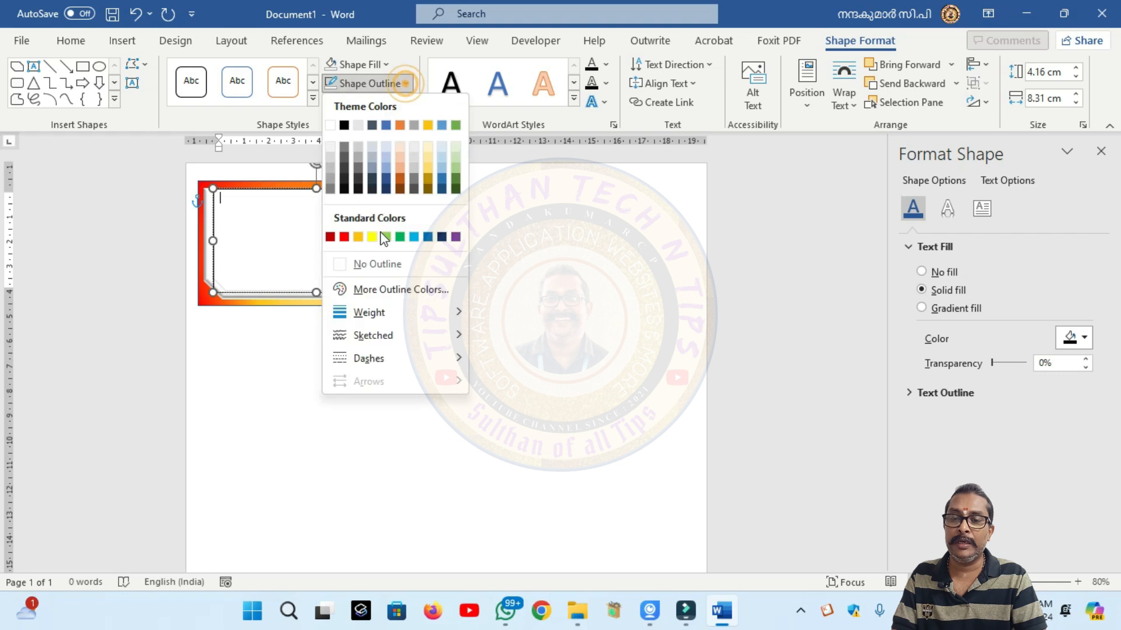
left_click(376, 271)
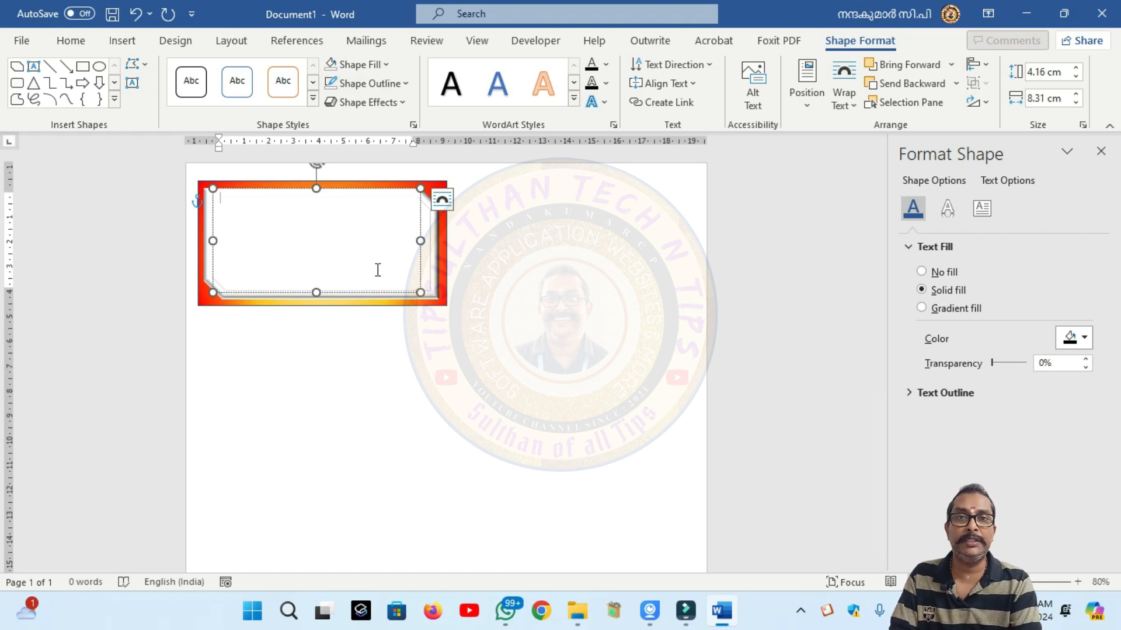
Enter dotted blanks for "Name:" on the text box's first line and for "Class:", "Div:" and "Roll:" on the second.
left_click(395, 276)
type("Name")
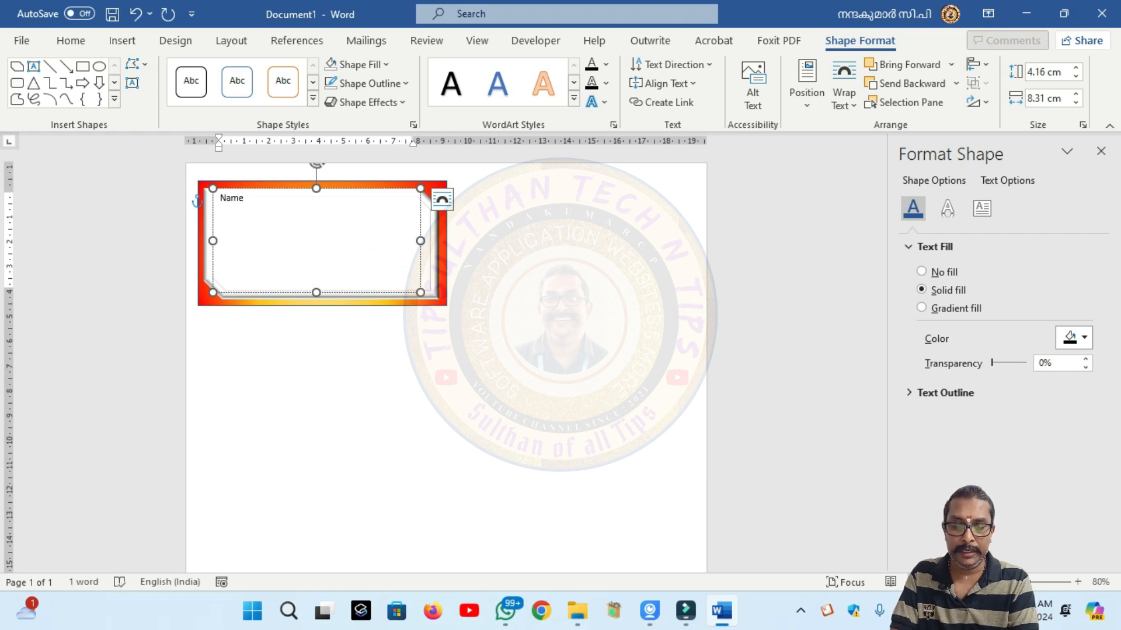
type(": ..................................................")
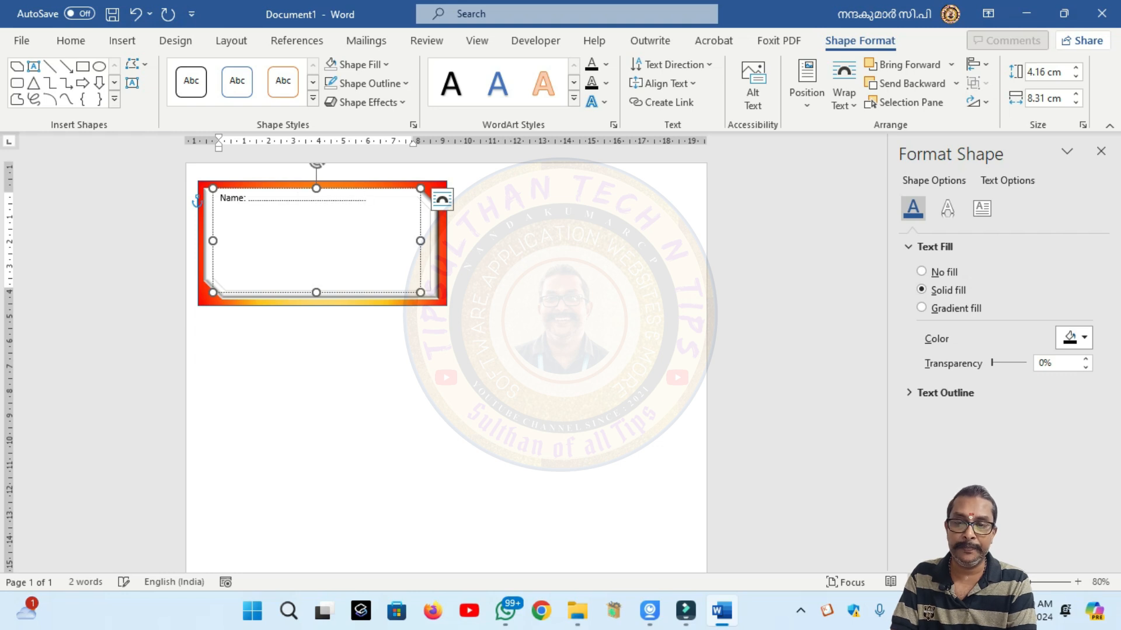
type("c")
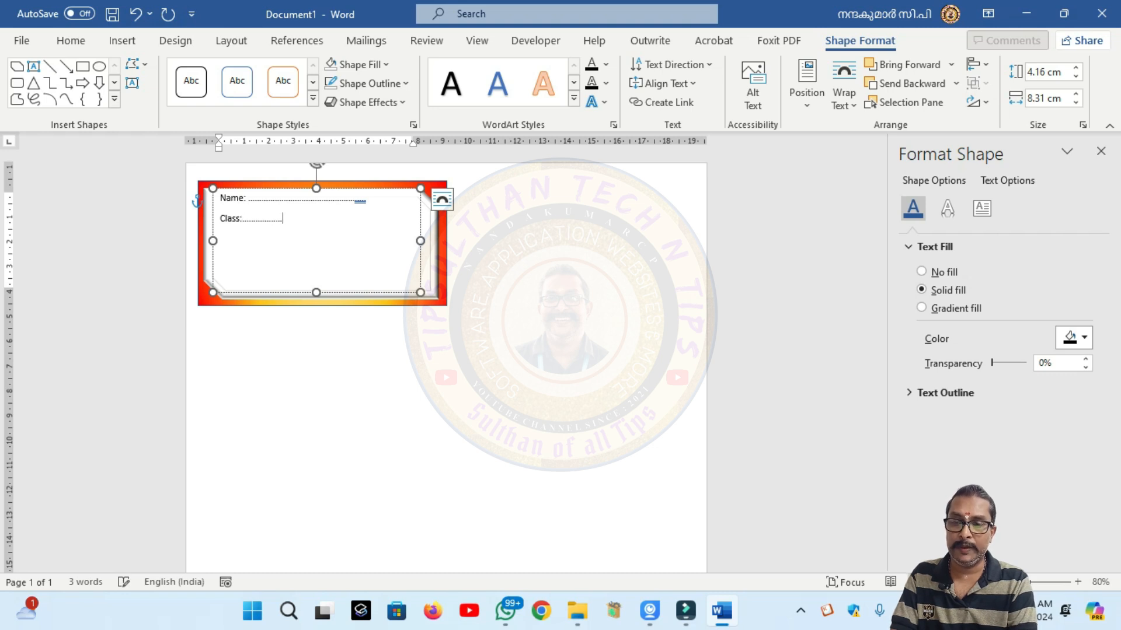
type(".................")
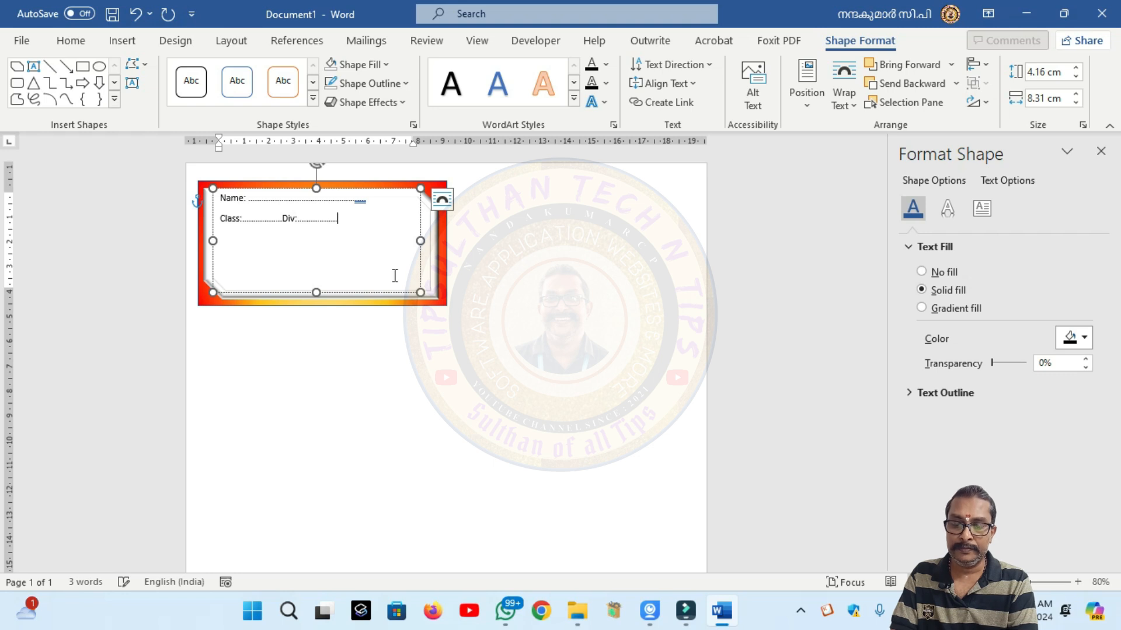
type("Roll:..........")
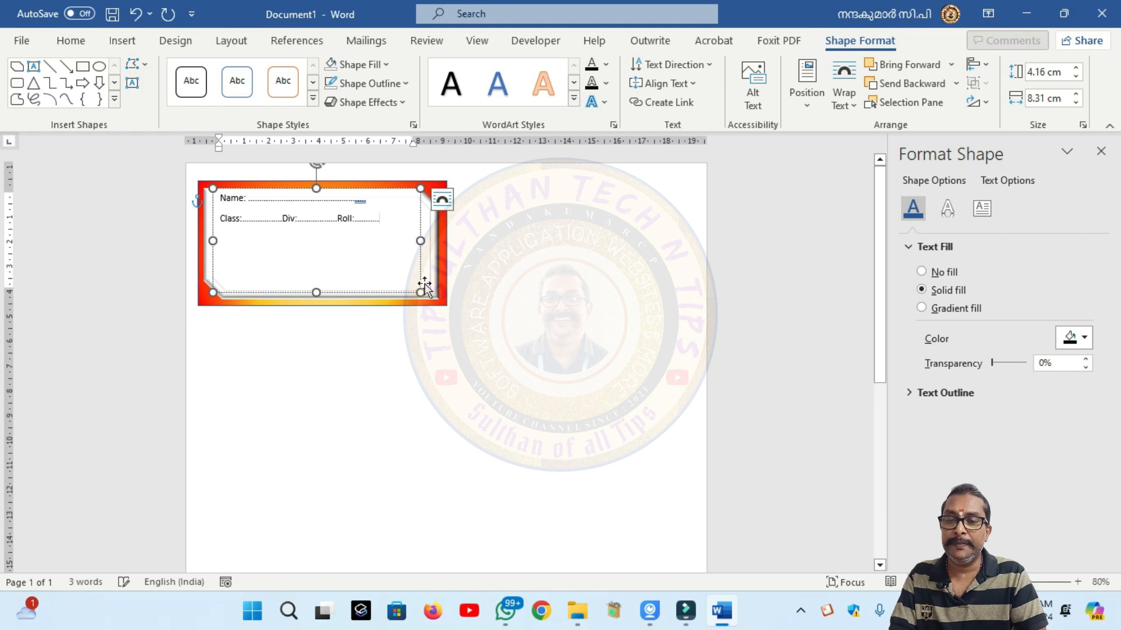
Adjust the dotted blanks so the Name and Class lines end evenly, and start a new line below them.
key("BackSpace")
key("BackSpace")
type(".")
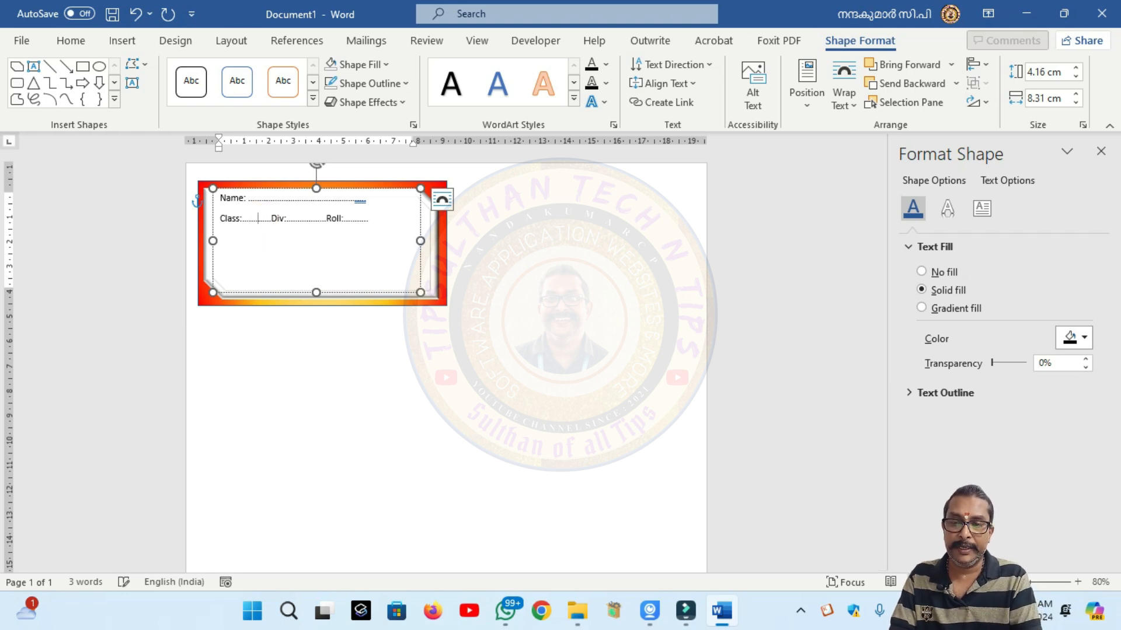
left_click(357, 205)
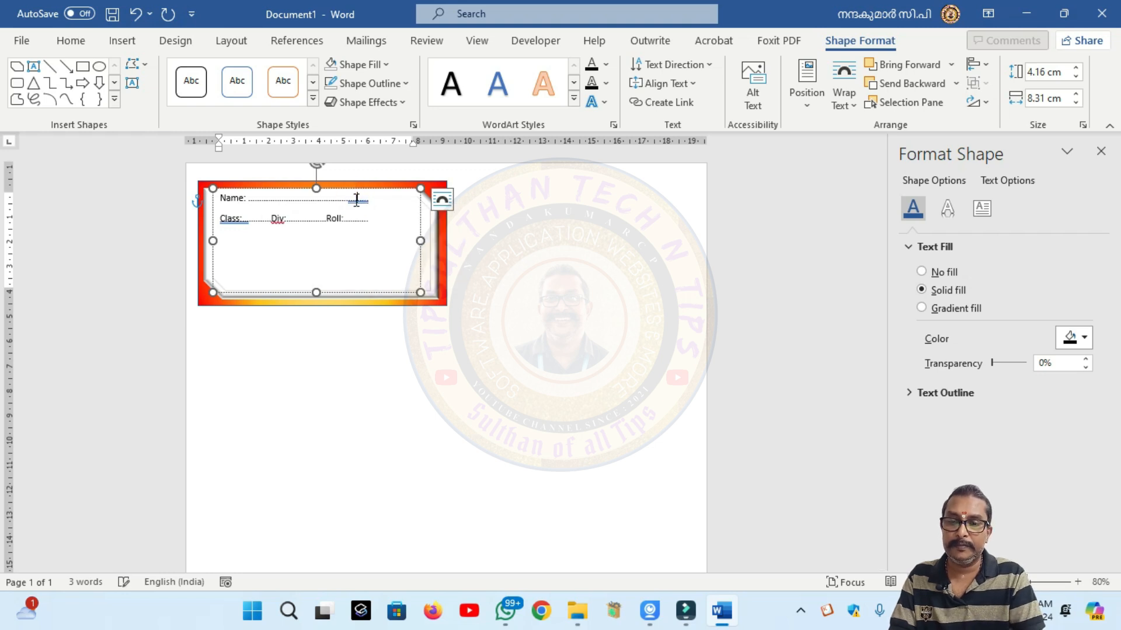
left_click(376, 217)
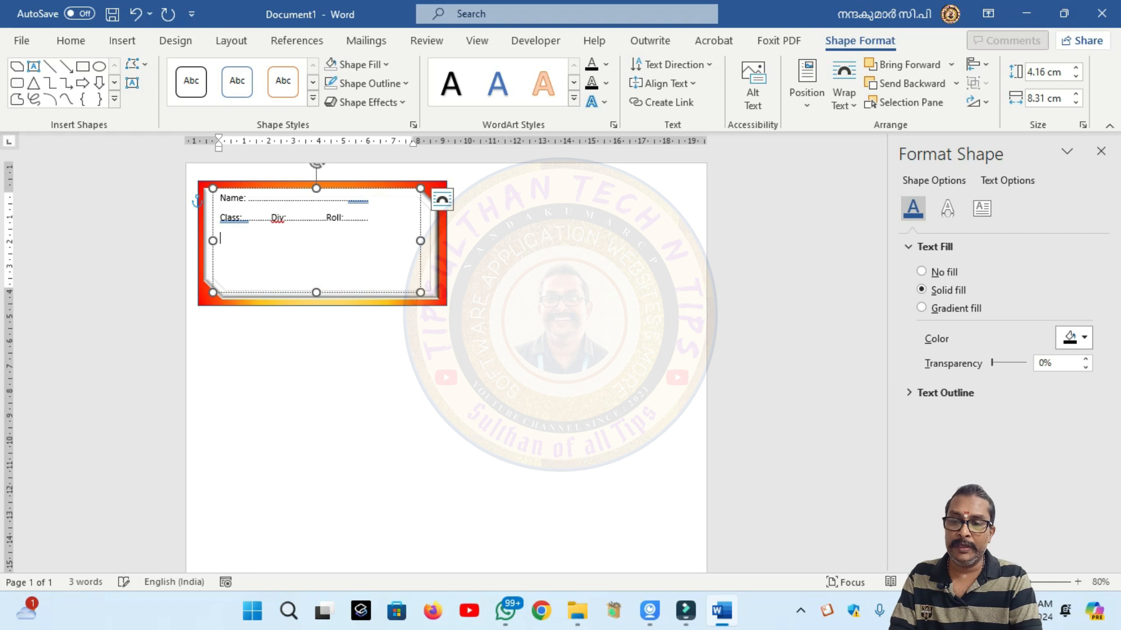
Add "Subject :" and "School :" lines with dotted blanks below the Class line, ending roughly even with the lines above.
type("Subject")
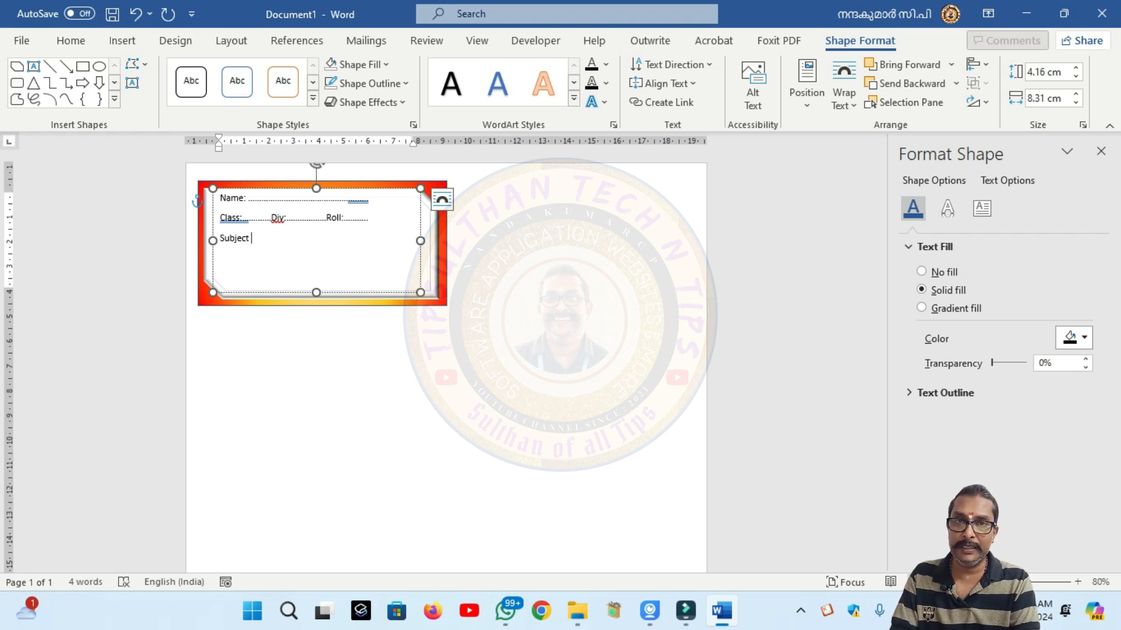
type(":................................................")
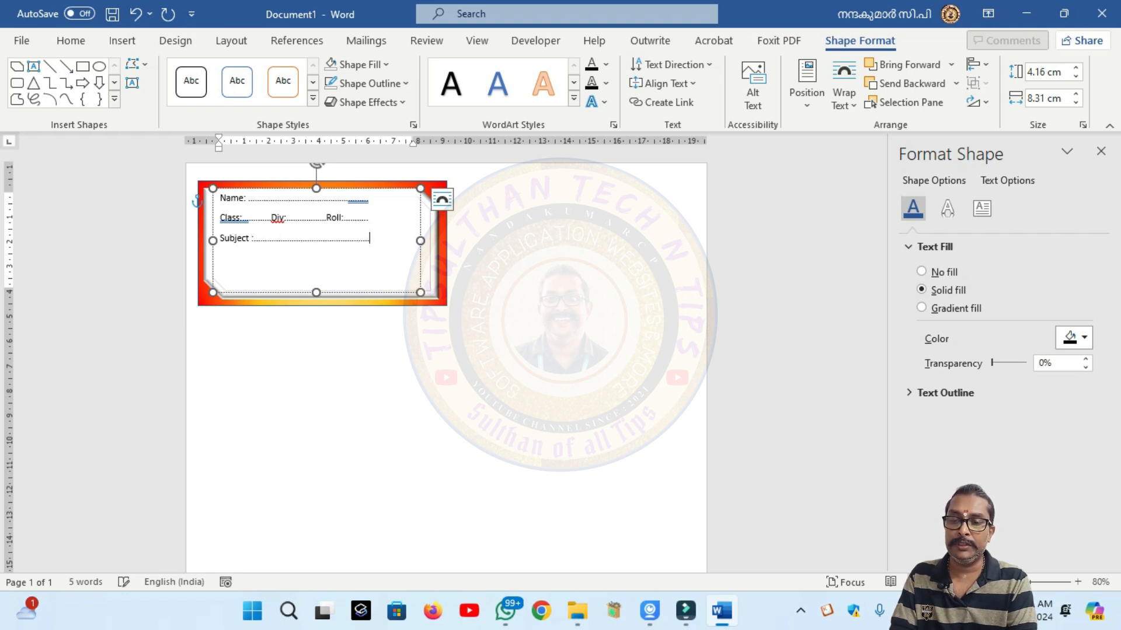
key("Return")
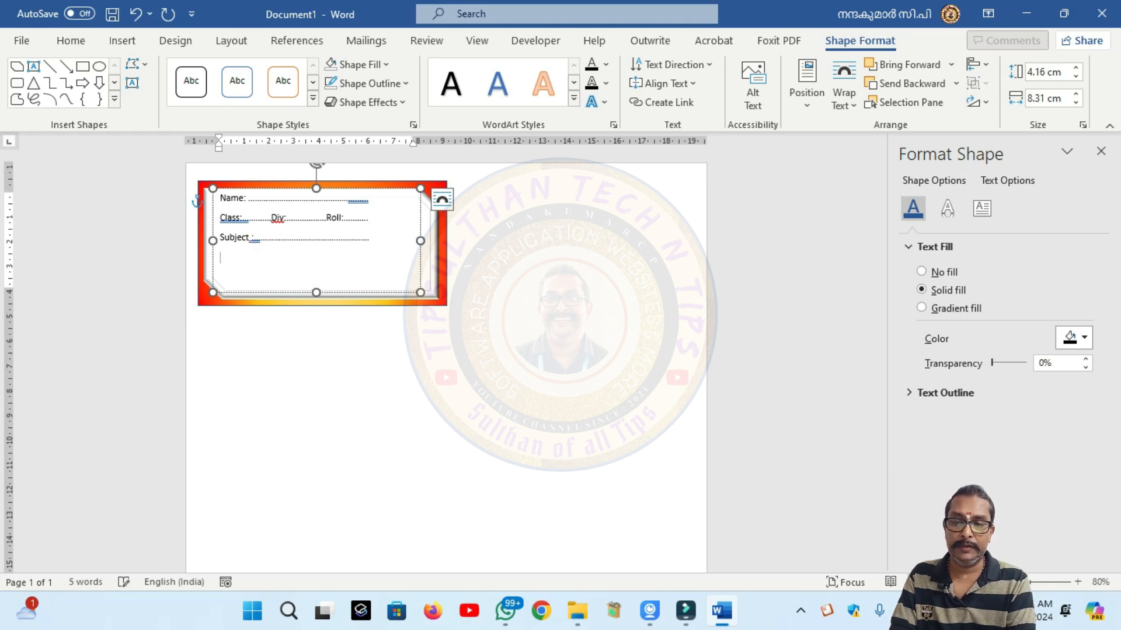
type("Scholl")
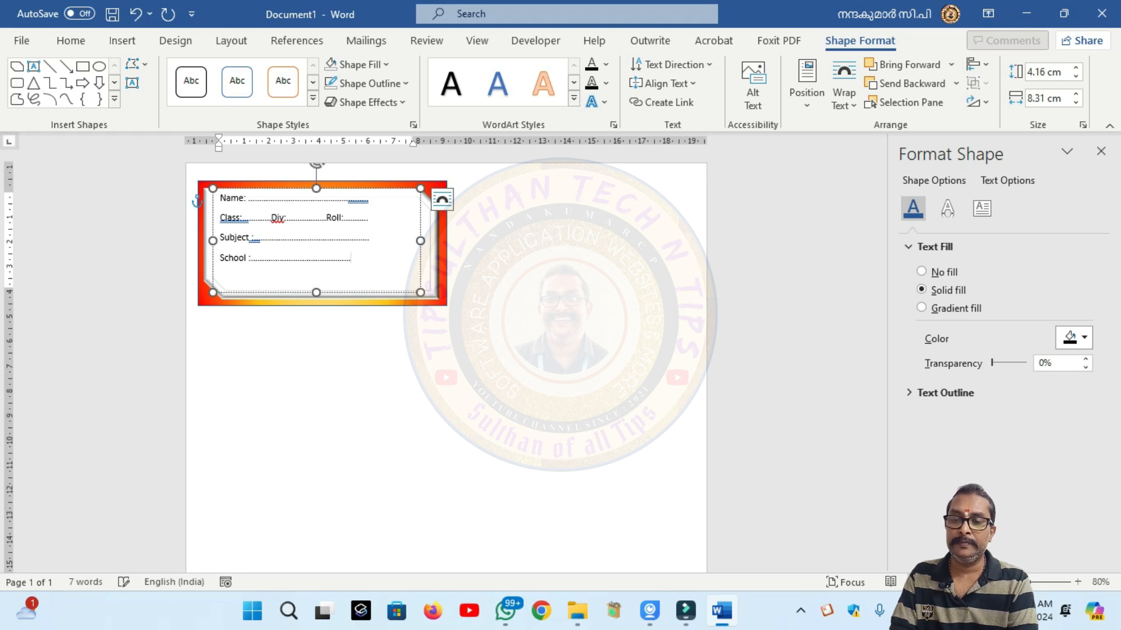
key("ctrl+z")
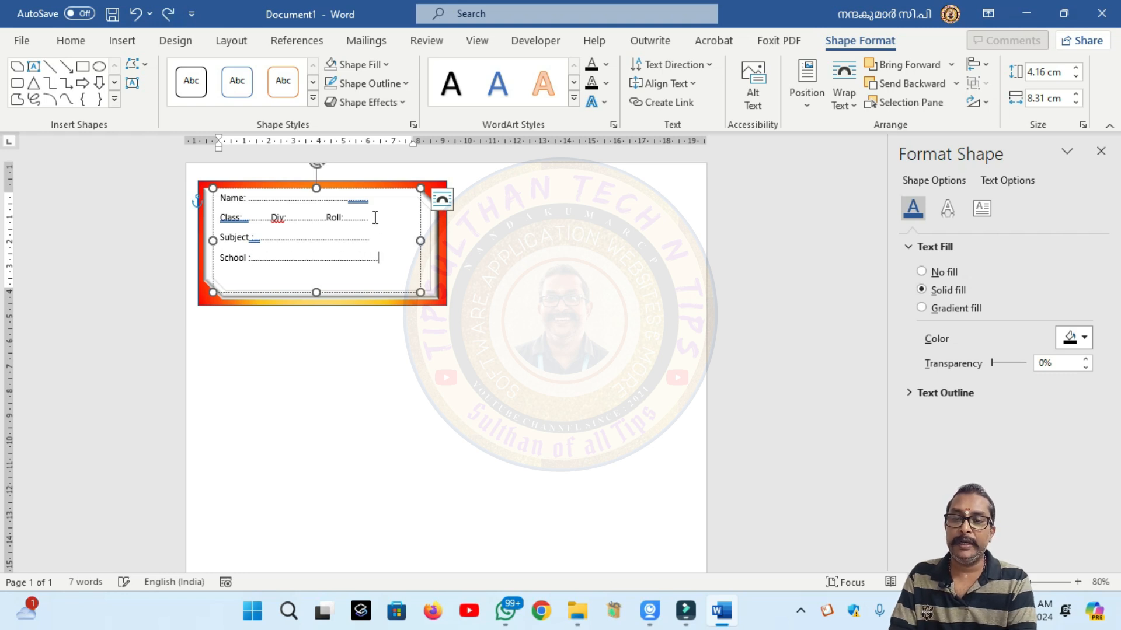
key("ctrl+y")
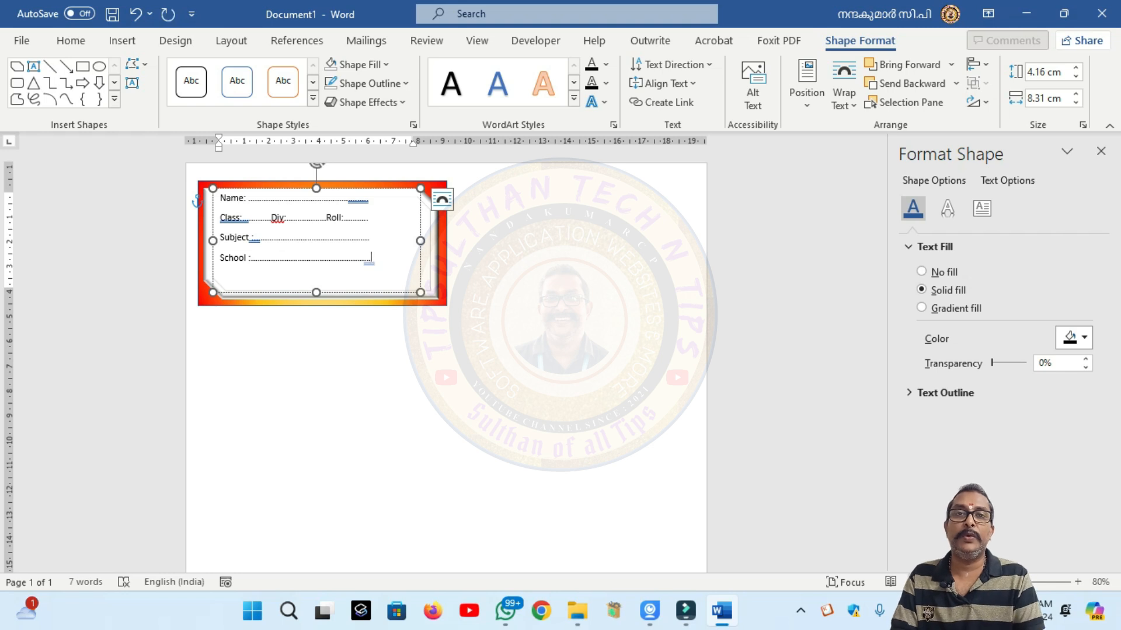
Set the font of all the text in the text box to Rastanty Cortez.
left_click(261, 293)
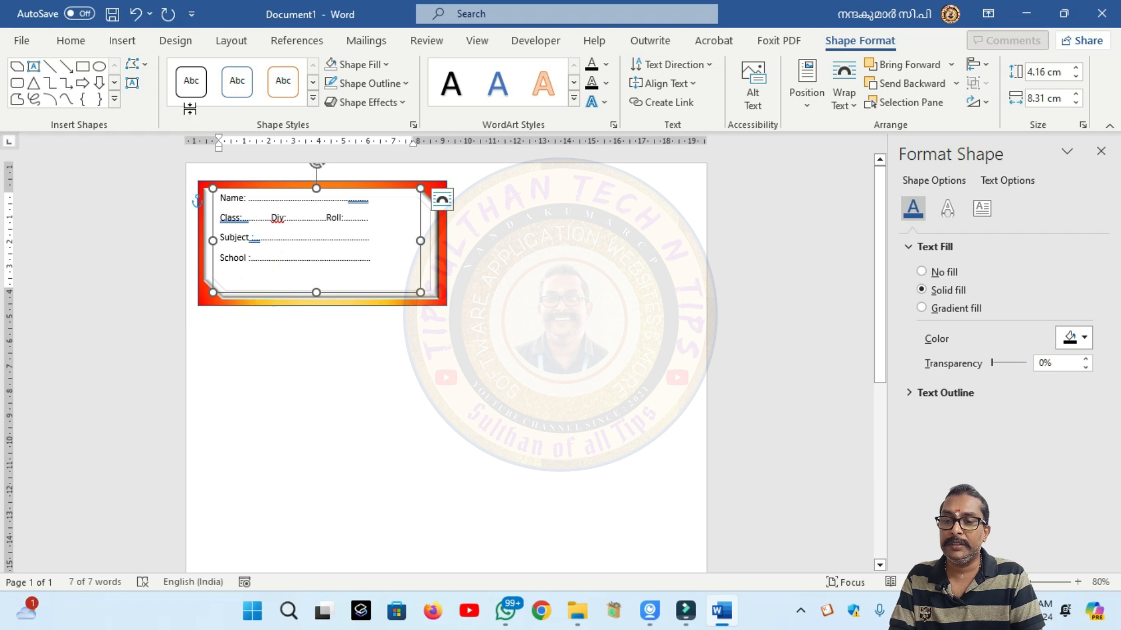
left_click(70, 42)
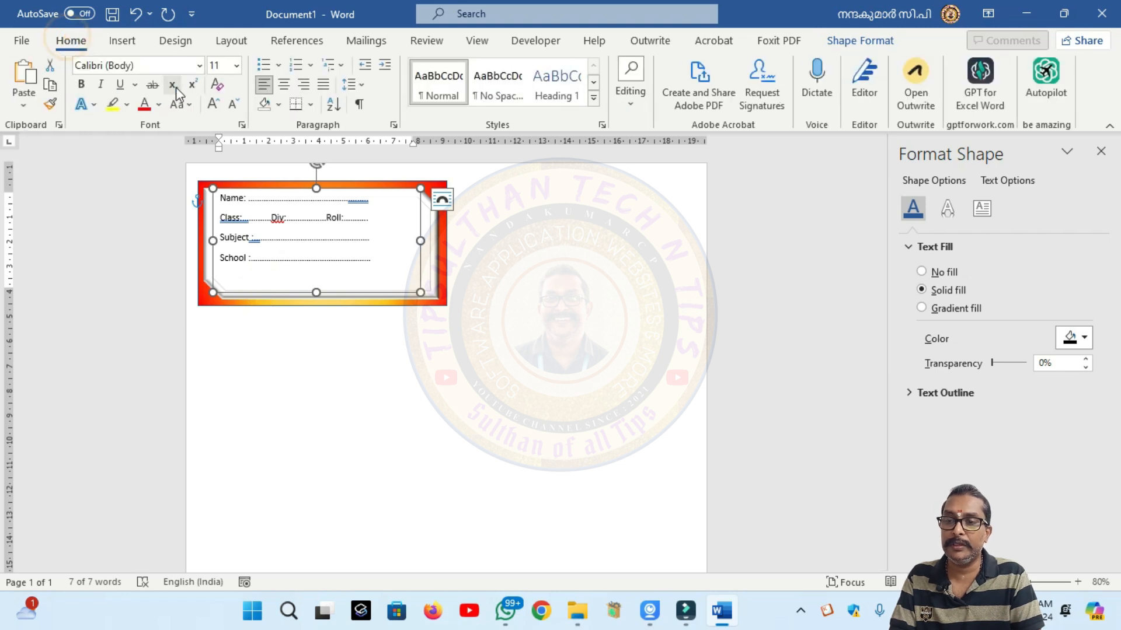
left_click(199, 65)
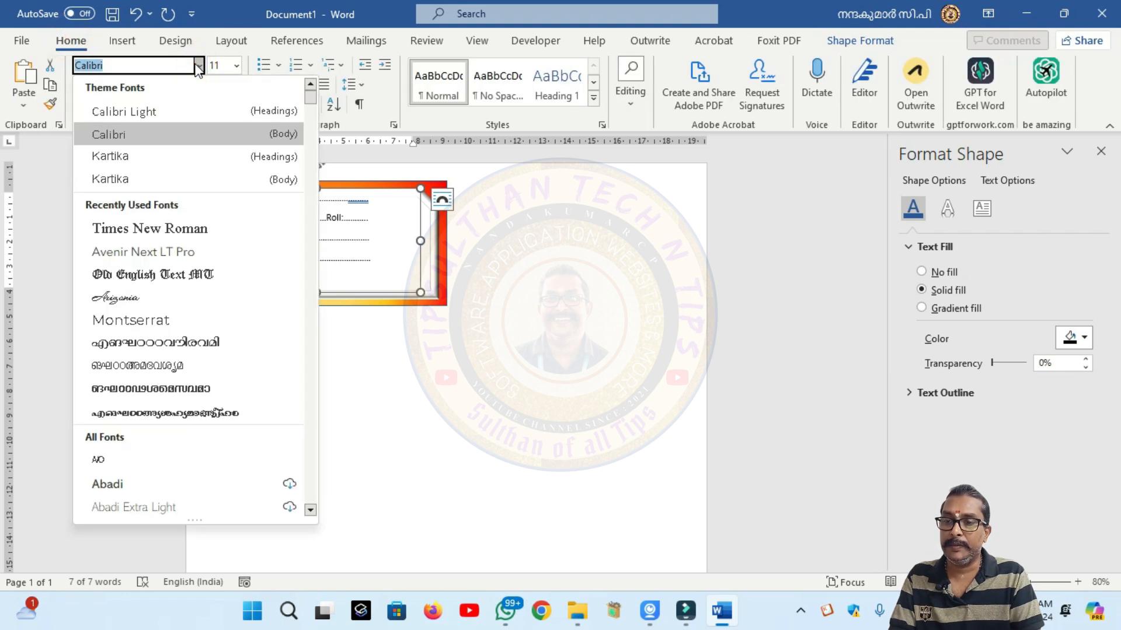
left_click_drag(307, 98, 296, 338)
left_click_drag(295, 391, 306, 440)
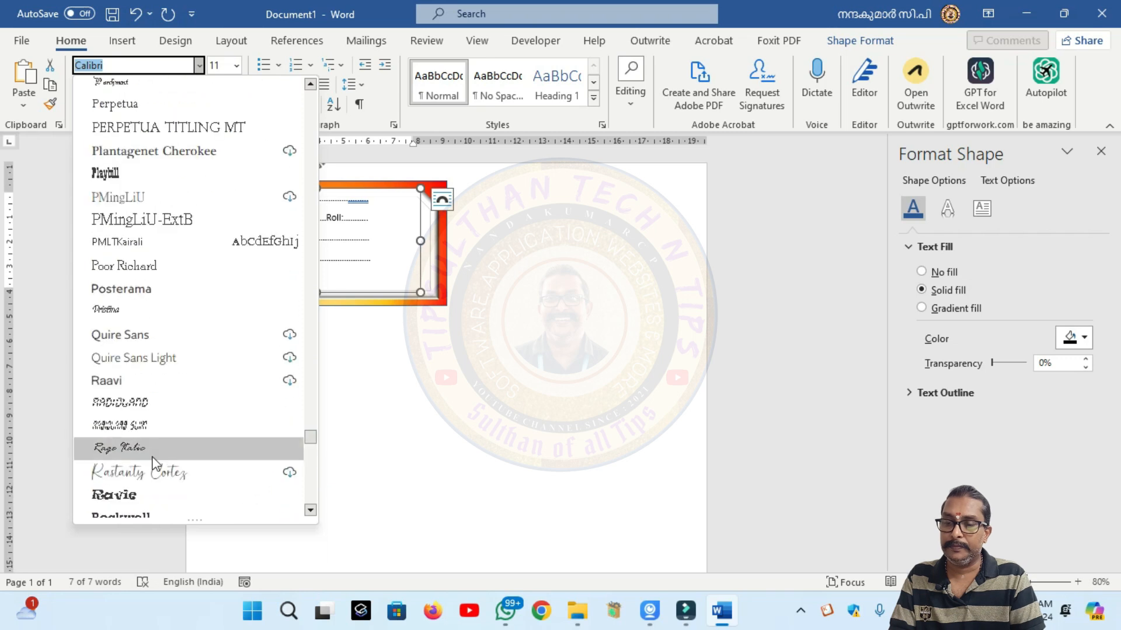
left_click(139, 468)
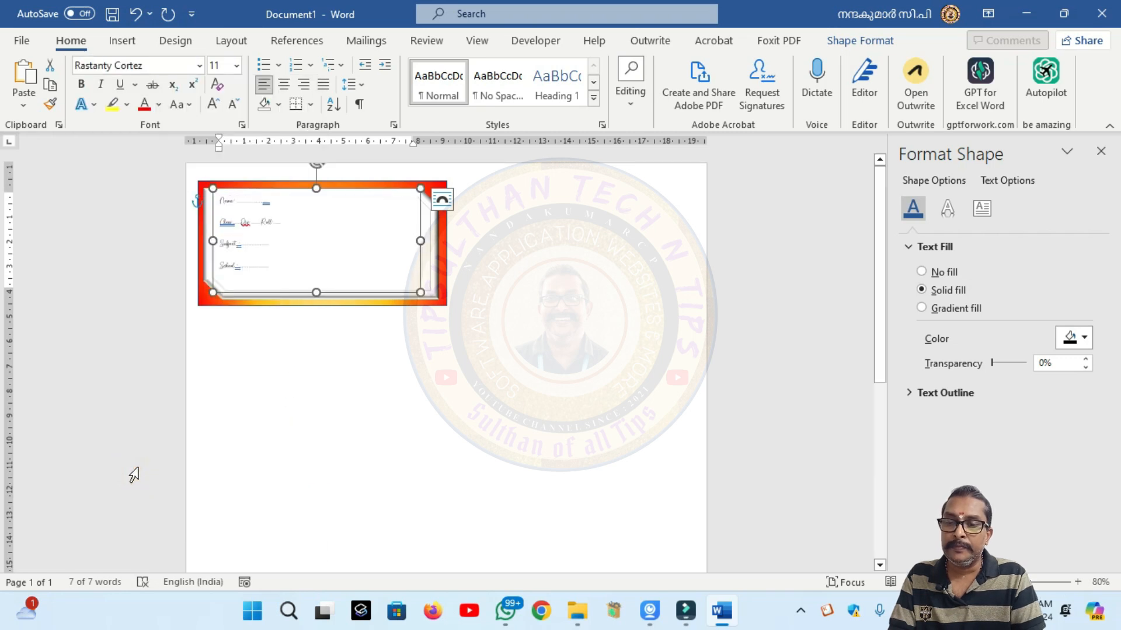
Make all the text box's text bold, enlarge it to 14 pt and set its font to Arizonia.
left_click(83, 87)
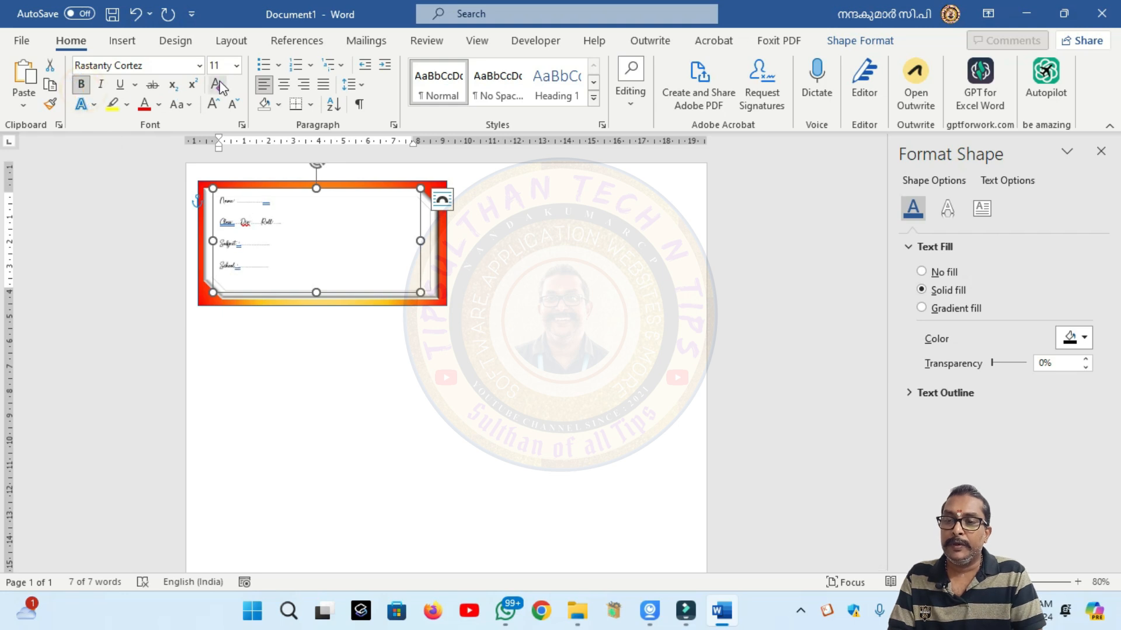
left_click(214, 104)
left_click(213, 104)
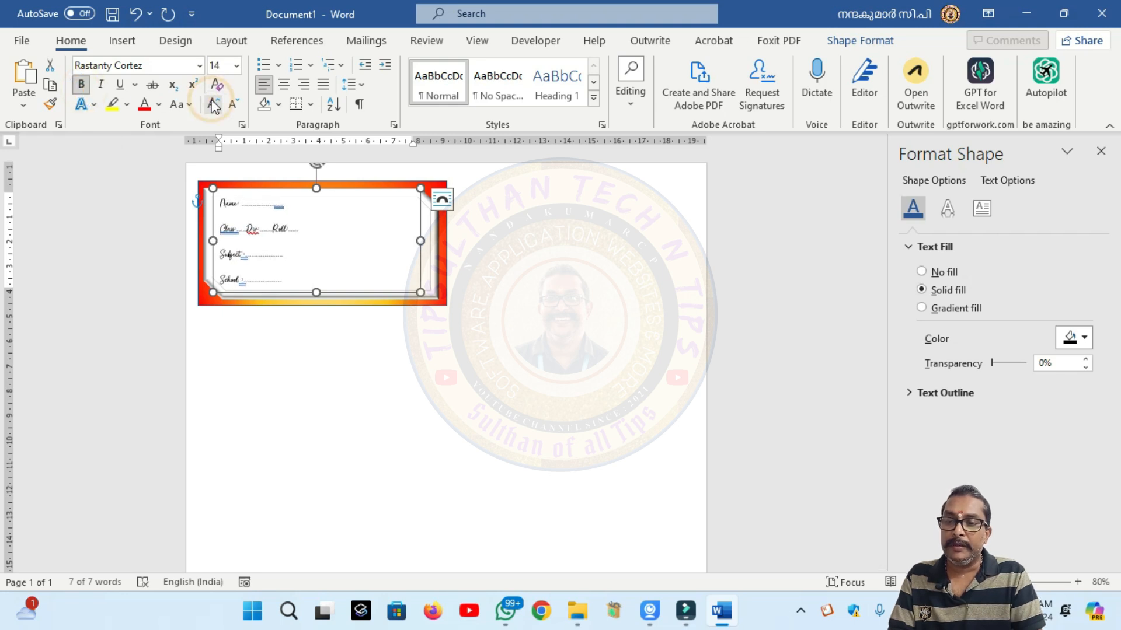
left_click(199, 65)
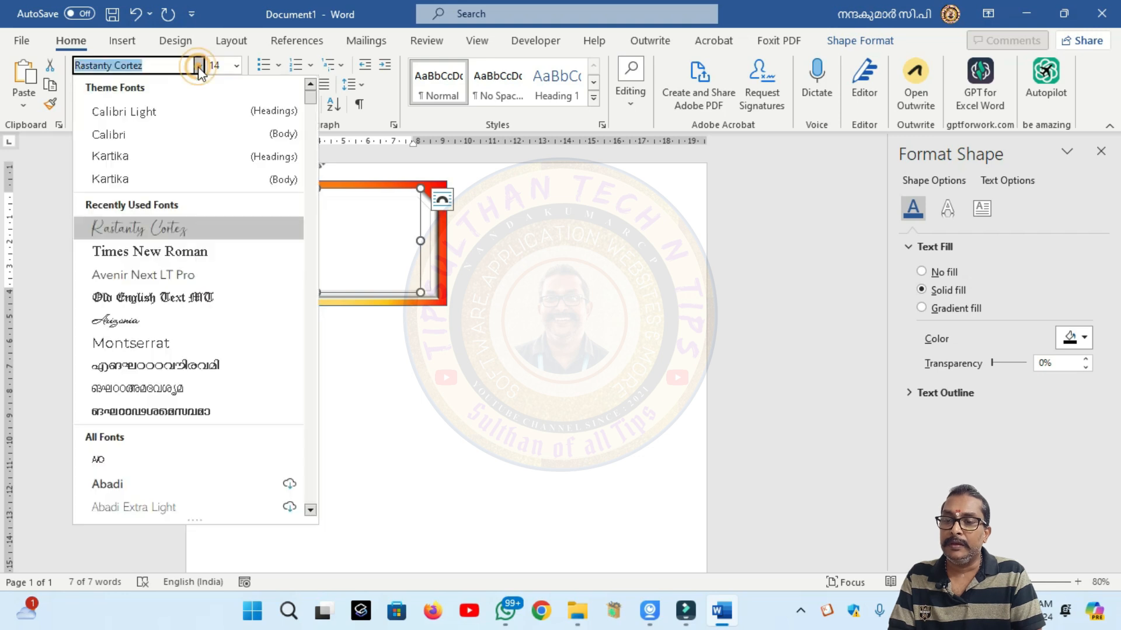
left_click(154, 319)
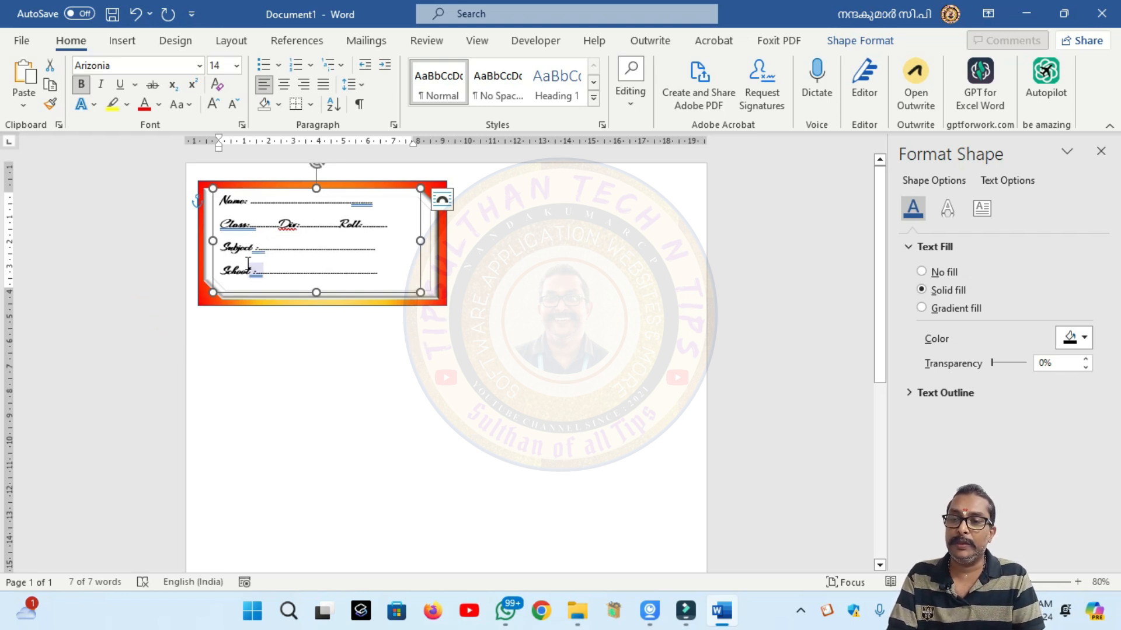
Colour all the text in the text box with the standard light blue.
left_click(159, 105)
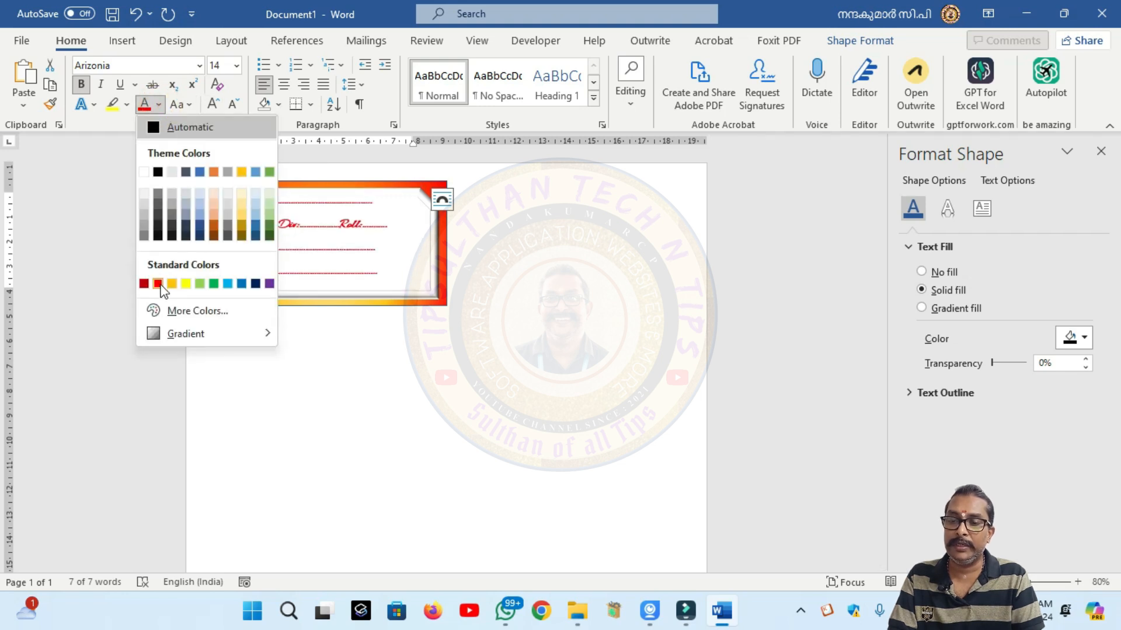
left_click(227, 283)
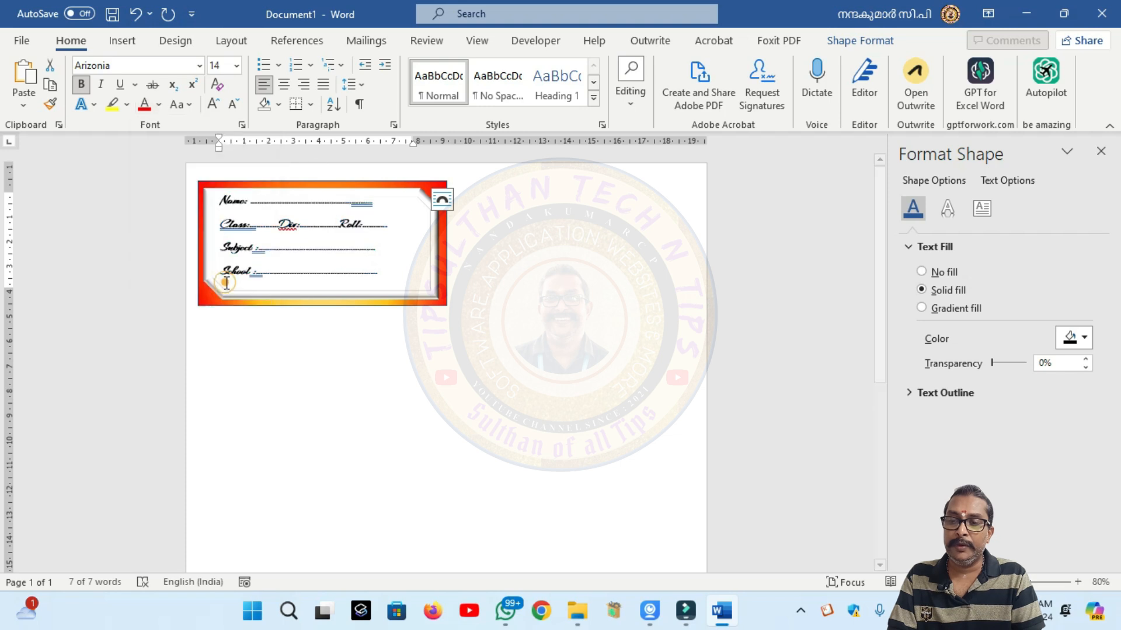
left_click(428, 406)
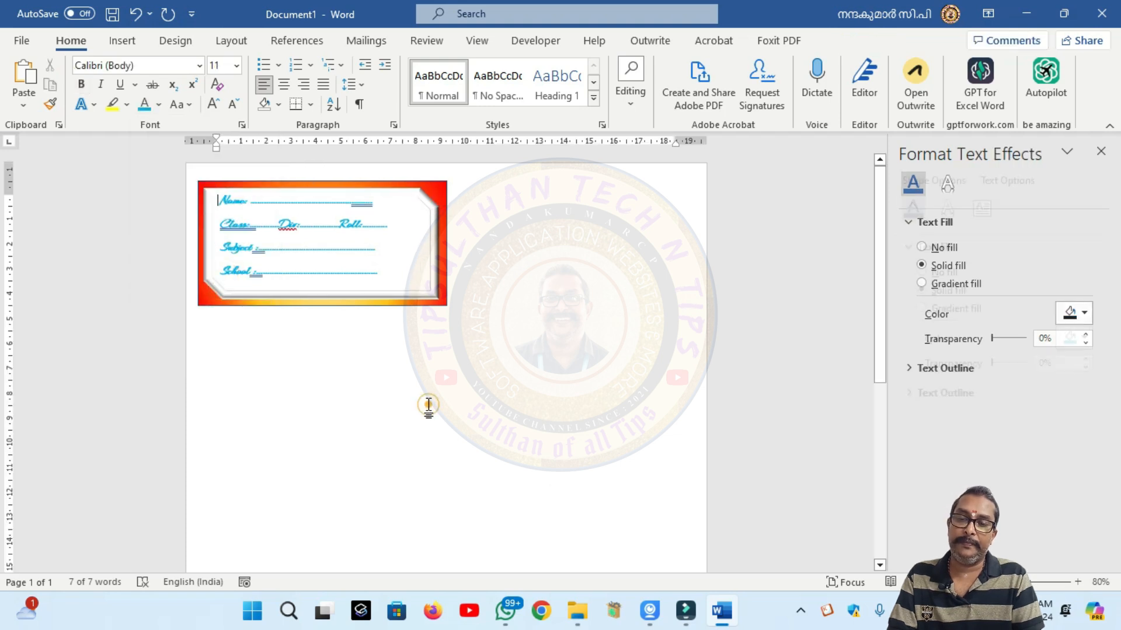
Shorten the text box slightly within the white panel and extend the Name, Subject and School dotted blanks to end level with the Roll blank.
left_click(277, 202)
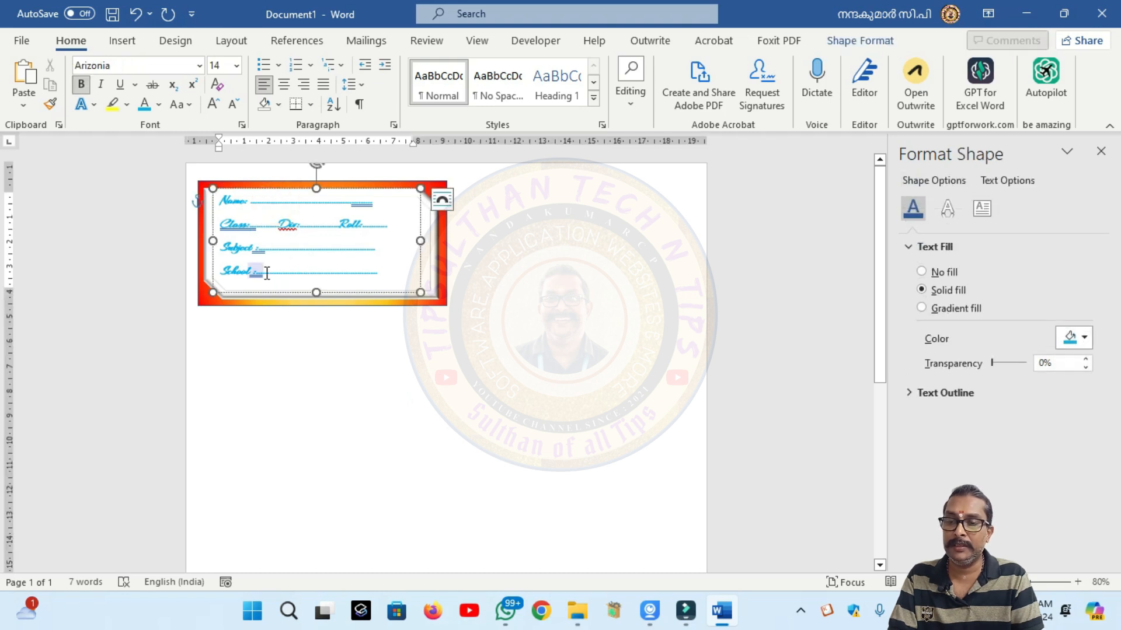
left_click_drag(317, 288, 264, 288)
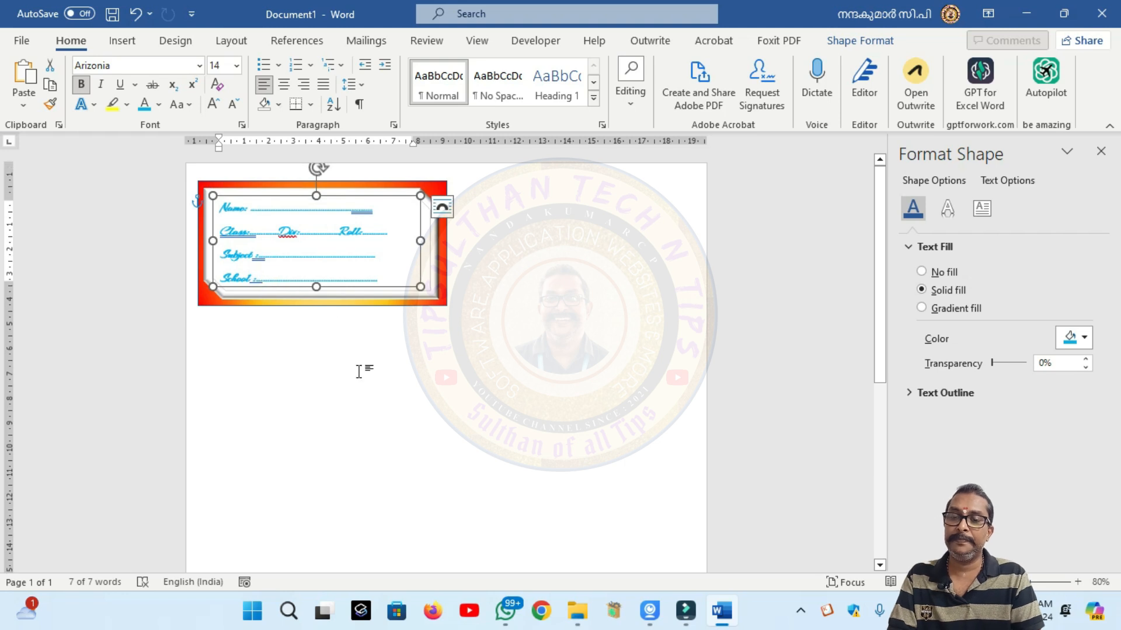
left_click(322, 210)
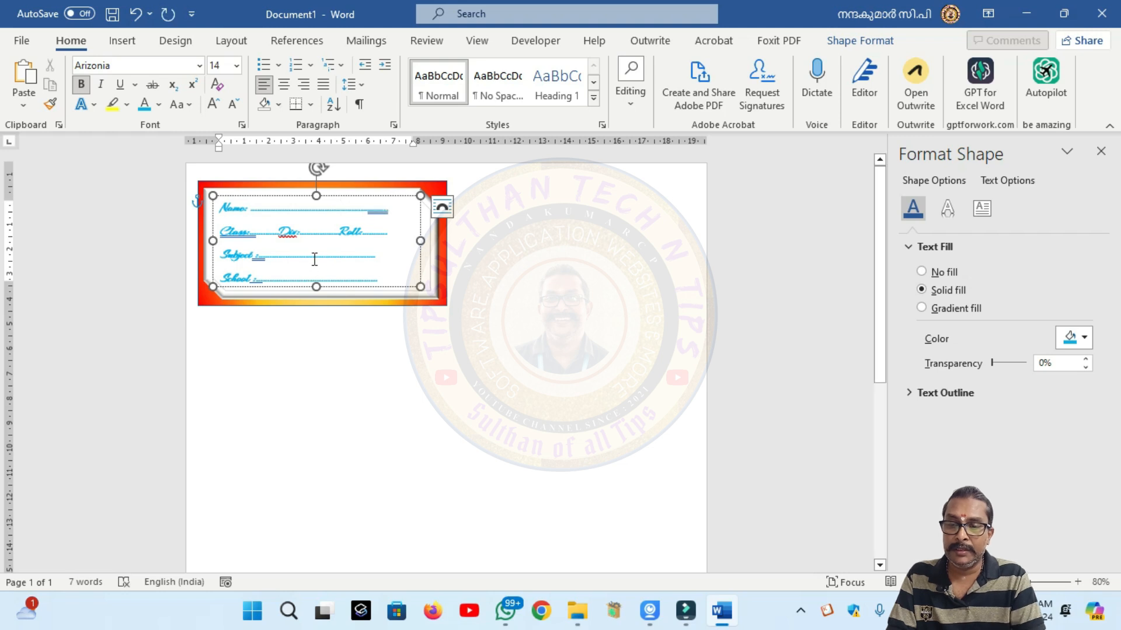
type("....")
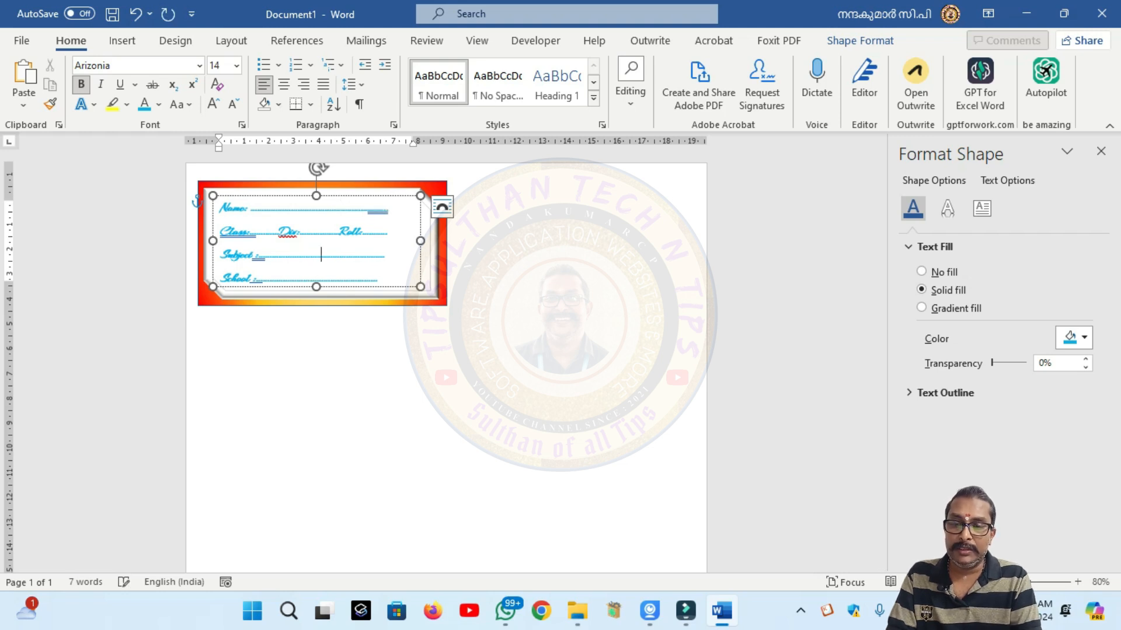
left_click(317, 279)
type(".....")
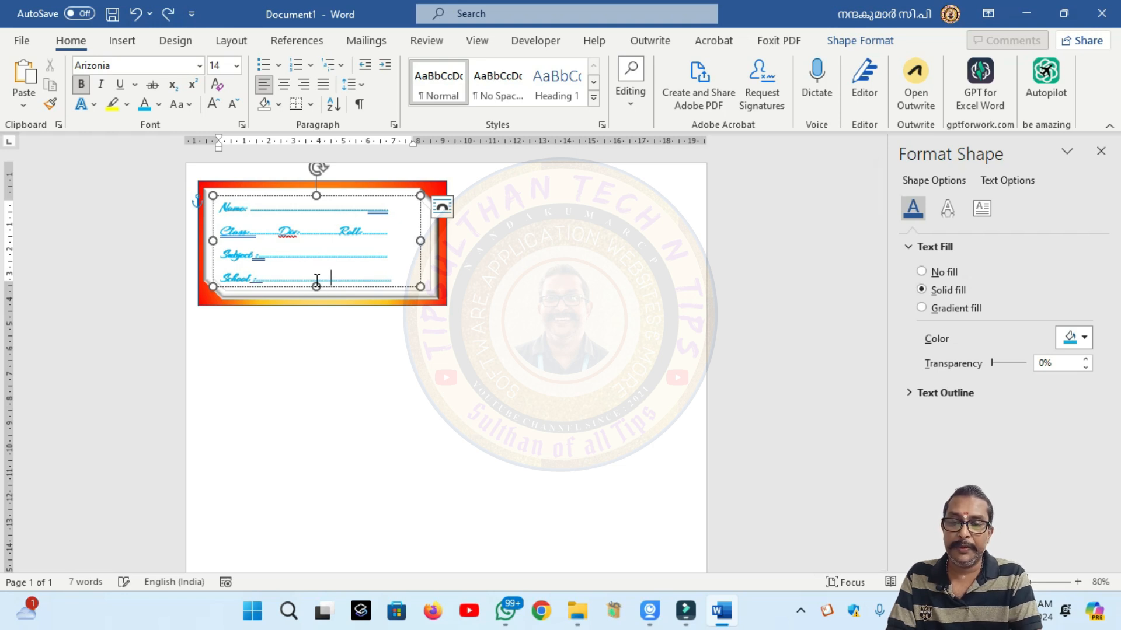
left_click(452, 423)
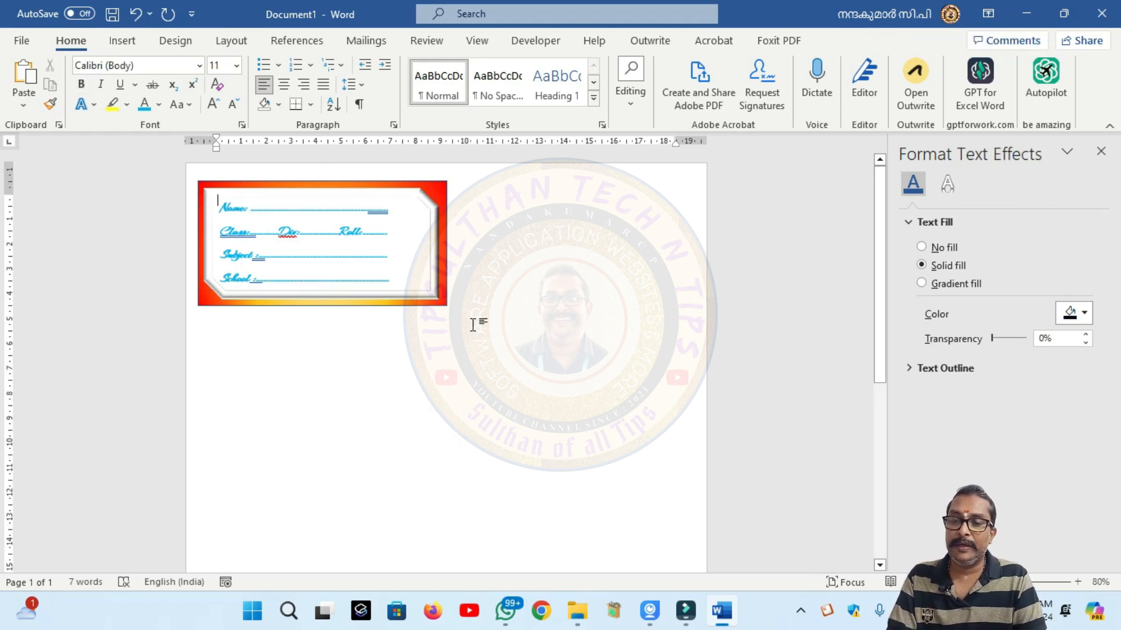
left_click(501, 296)
left_click(313, 443)
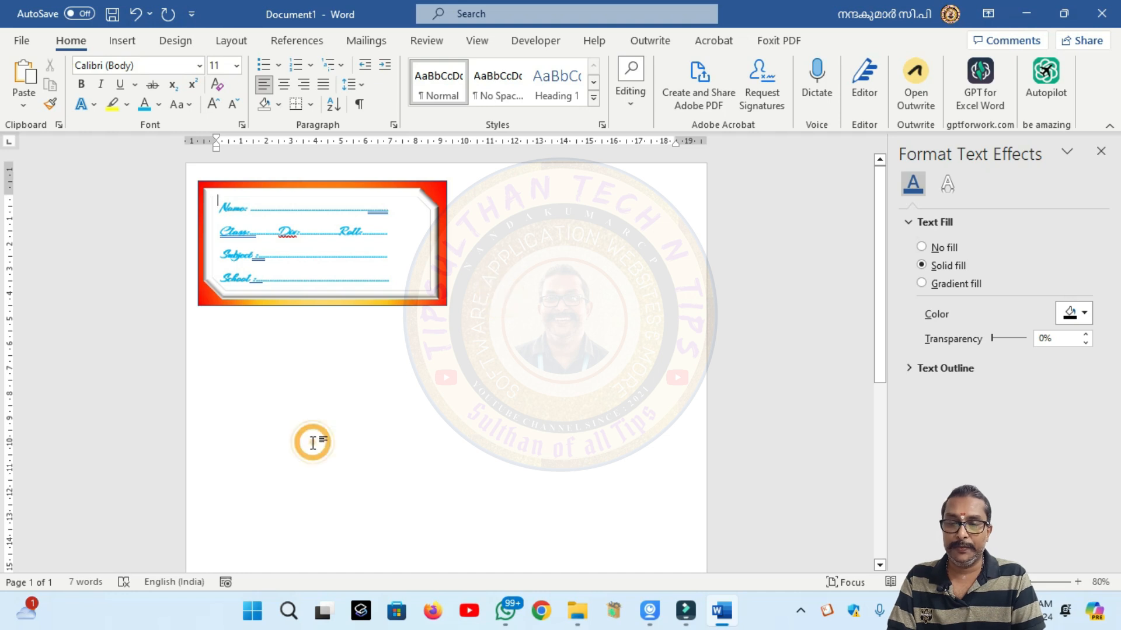
left_click(269, 398)
left_click(540, 187)
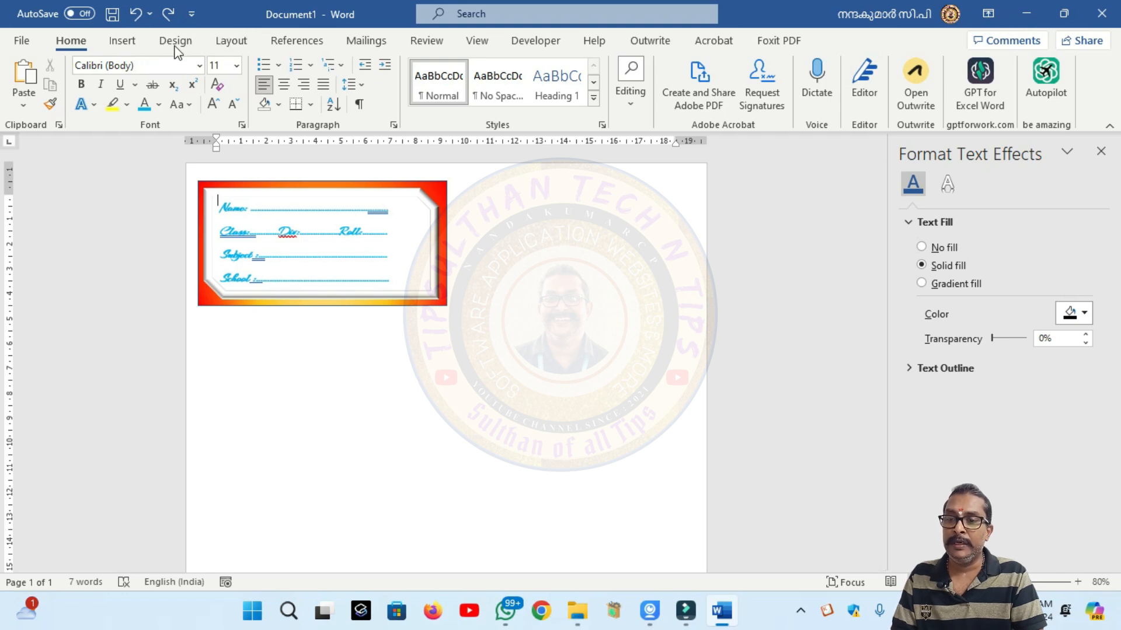
Display the Selection Pane and group the text box, the diagonal-corner rectangle and the outer rectangle into one object.
left_click(249, 42)
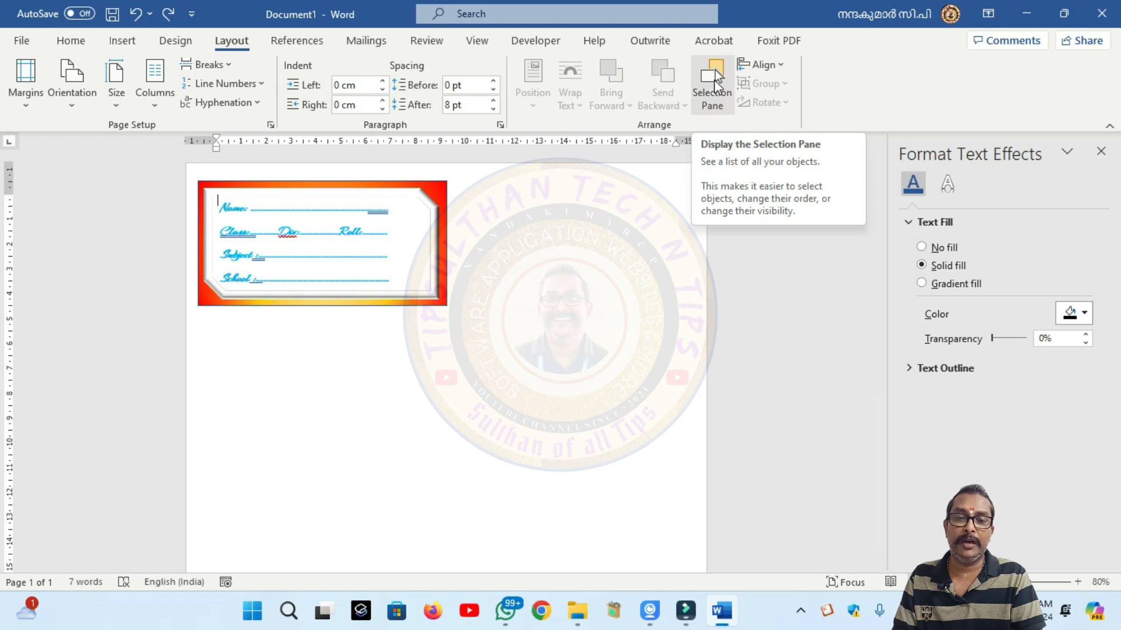
left_click(716, 69)
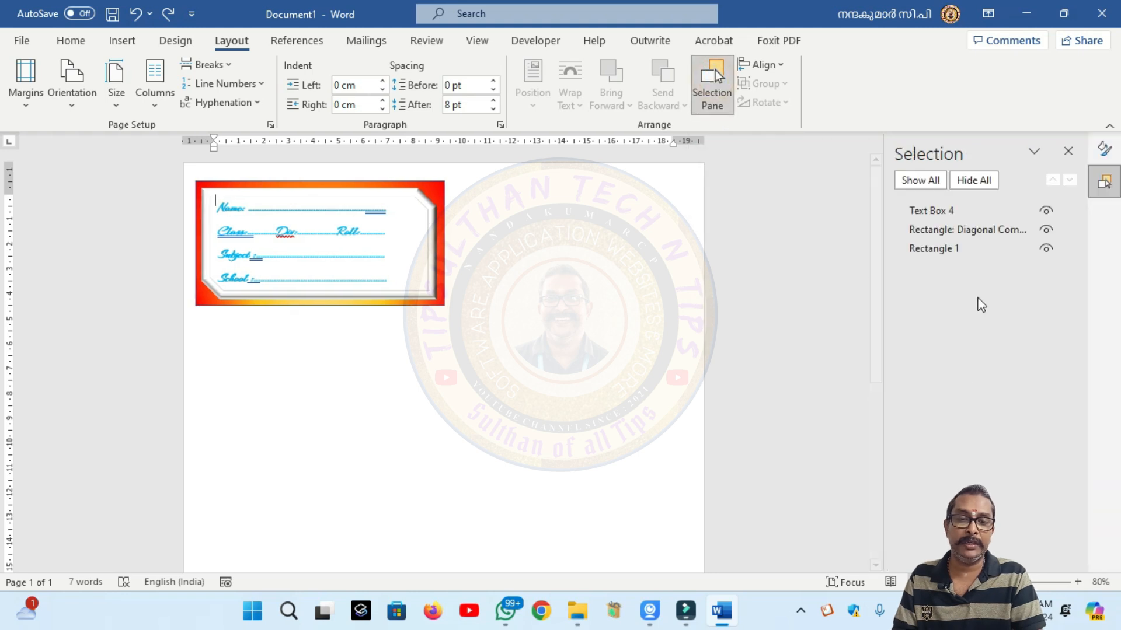
left_click(929, 212)
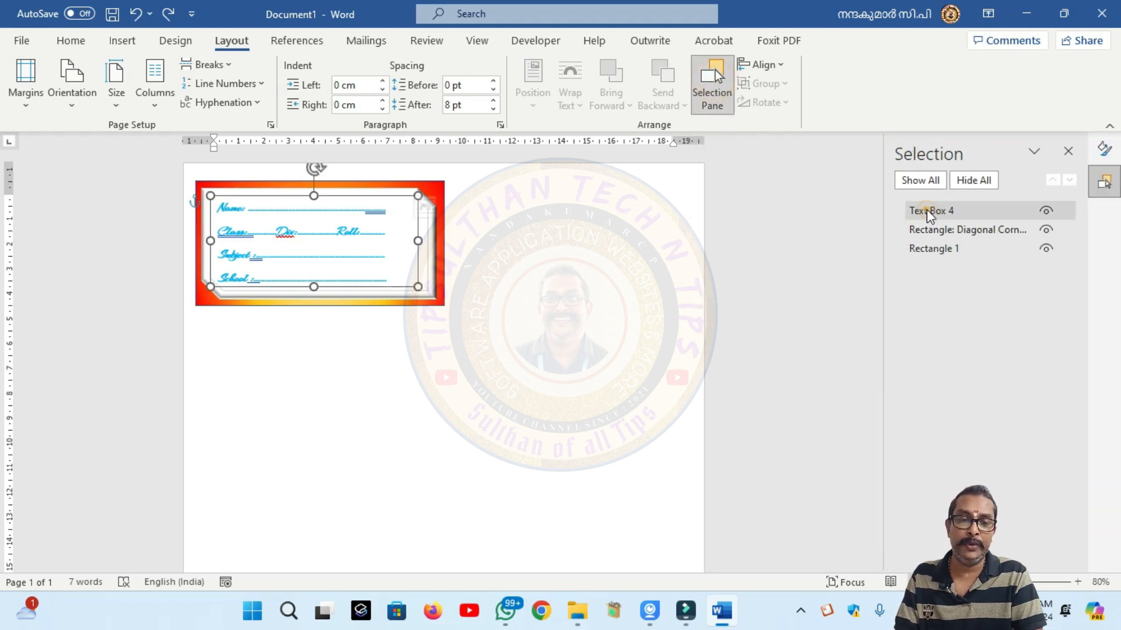
left_click(932, 231)
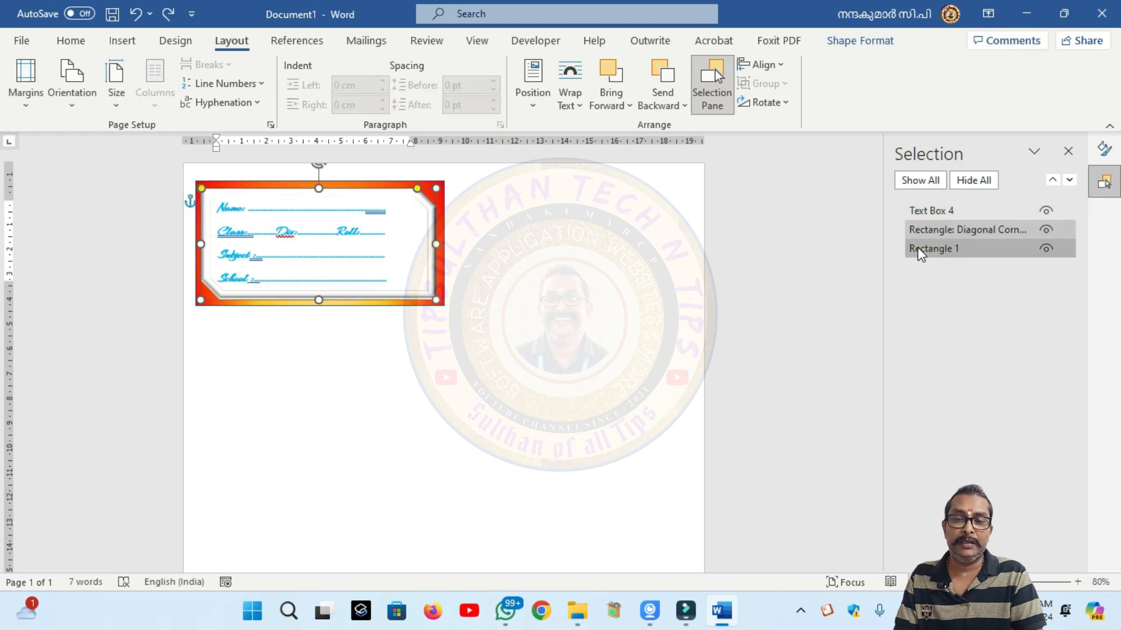
left_click(917, 248)
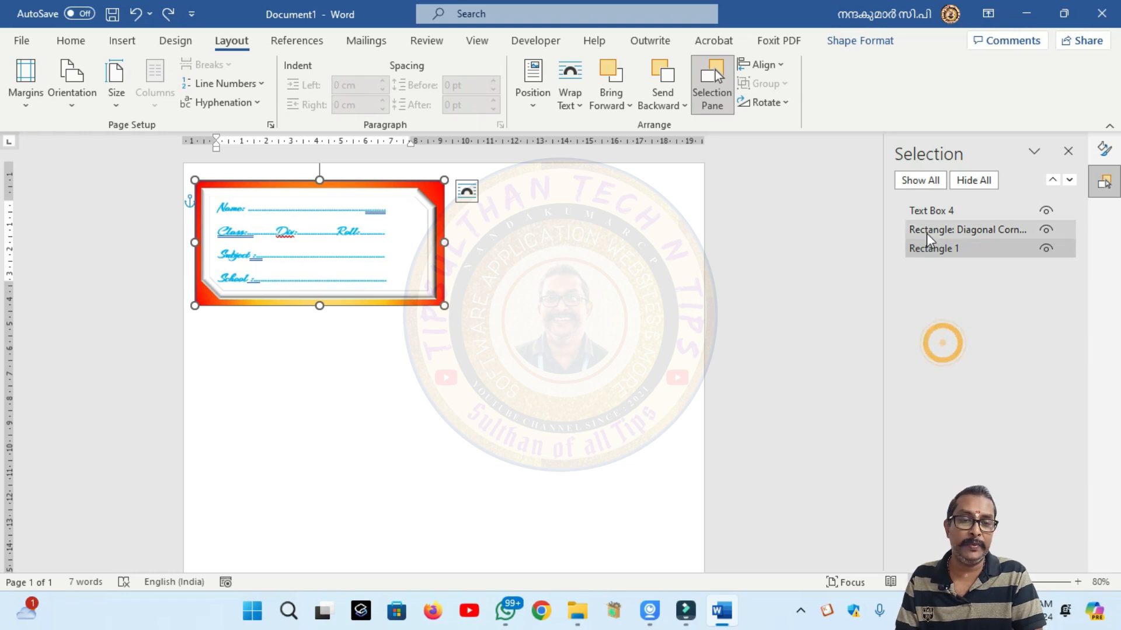
left_click(925, 210, "ctrl")
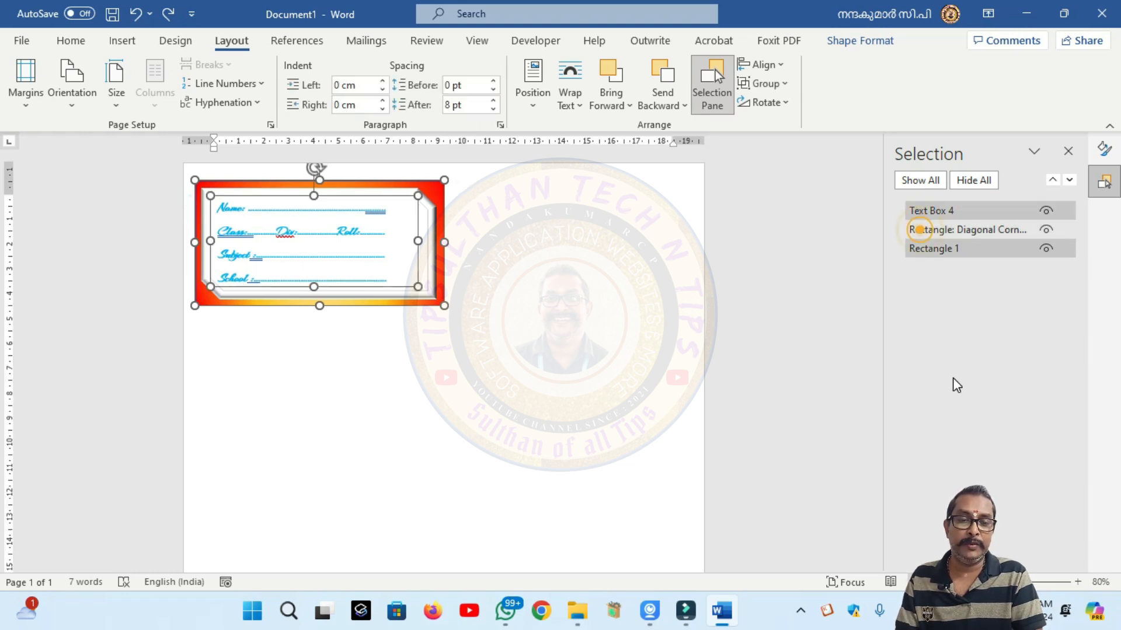
left_click(936, 229, "ctrl")
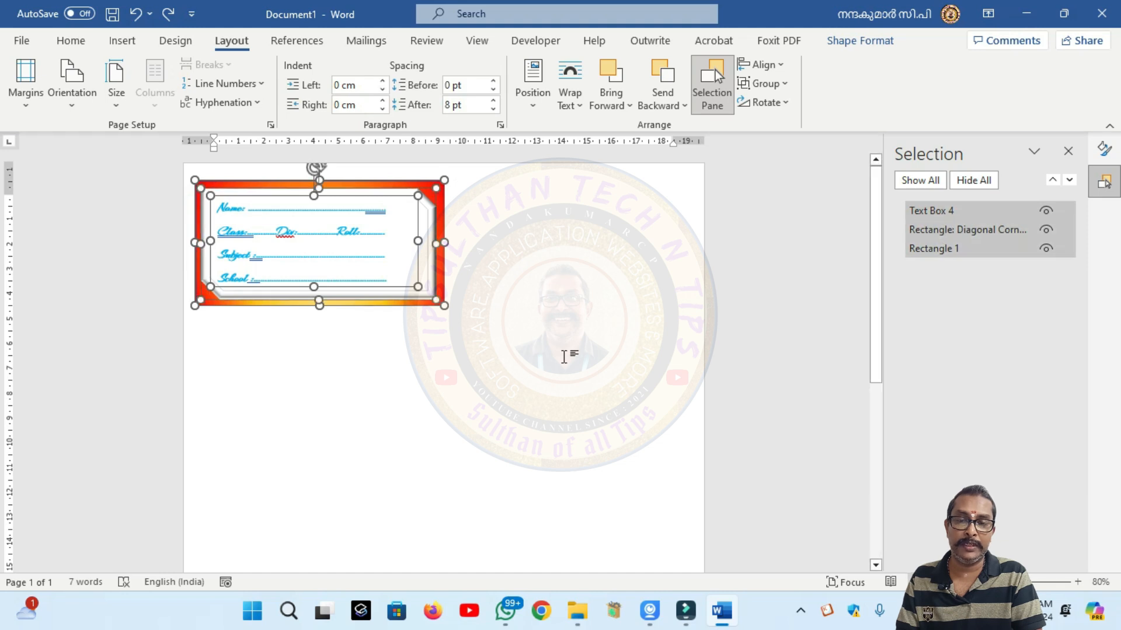
right_click(360, 290)
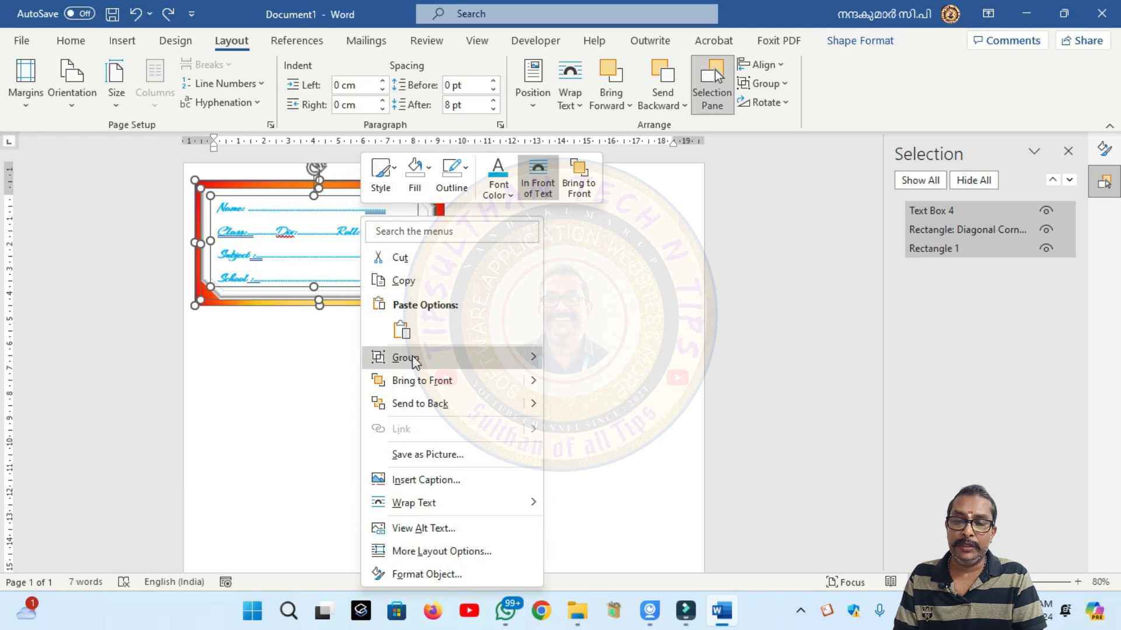
mouse_move(415, 362)
left_click(603, 364)
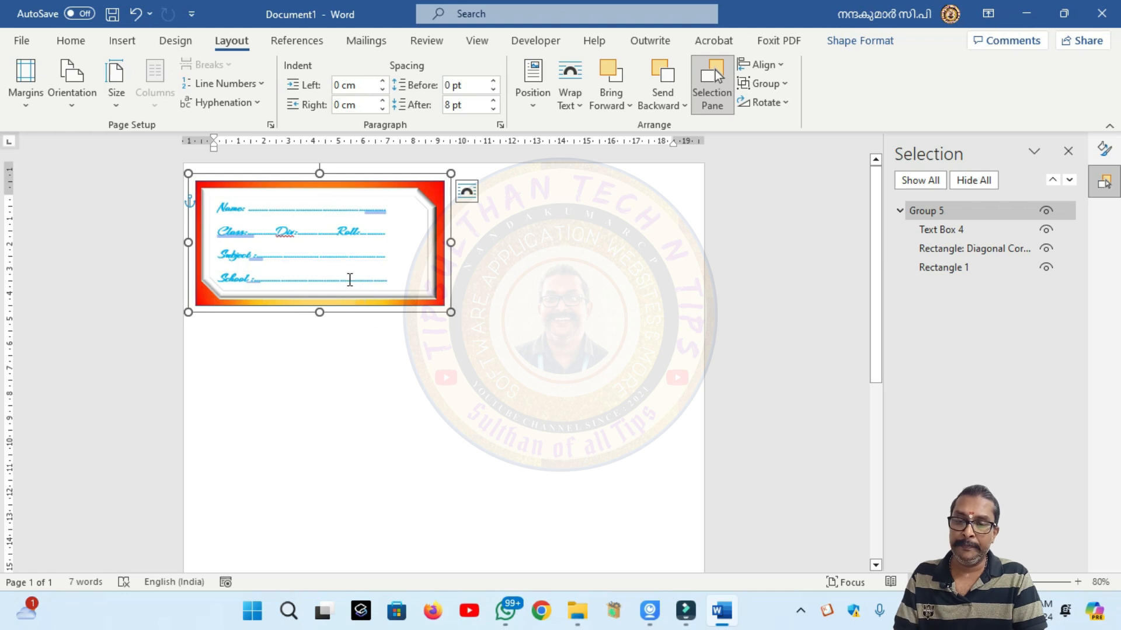
Duplicate the grouped name slip and place the copy directly beside the original in the first row.
left_click(353, 292)
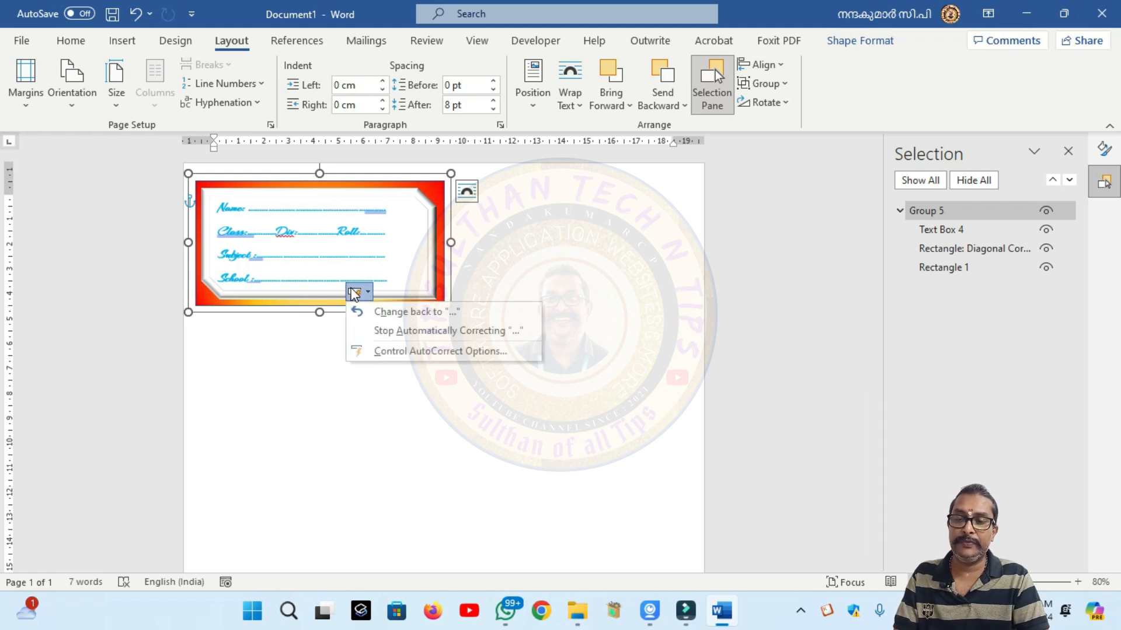
left_click_drag(387, 268, 627, 249)
left_click(592, 510)
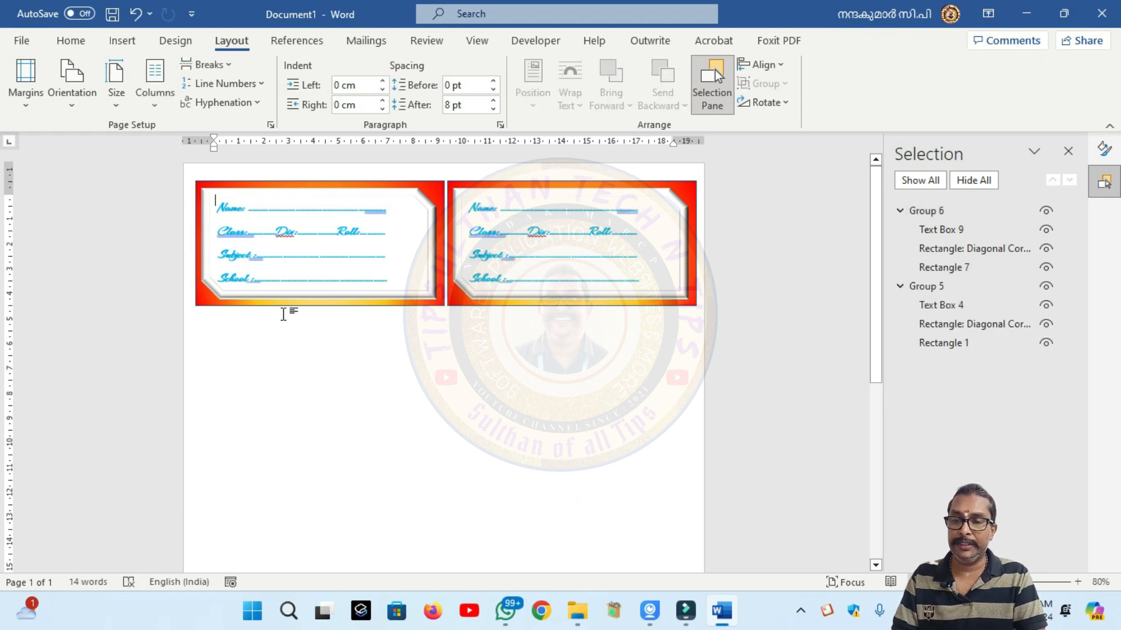
Group the two side-by-side name slips into one object.
left_click(280, 298)
left_click(492, 304, "shift")
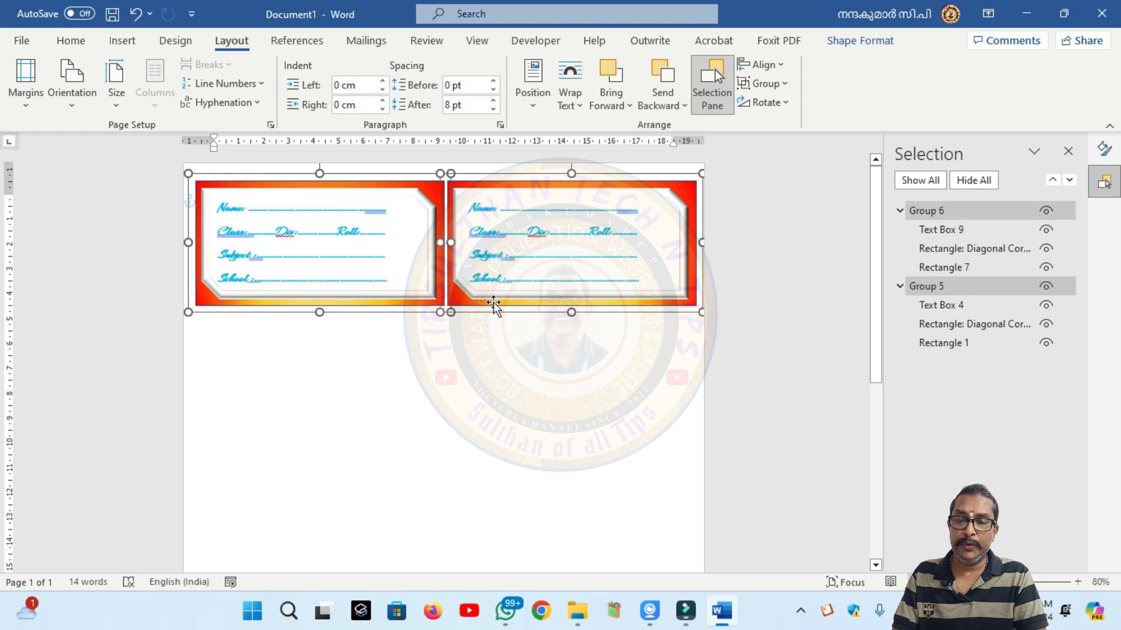
right_click(492, 302)
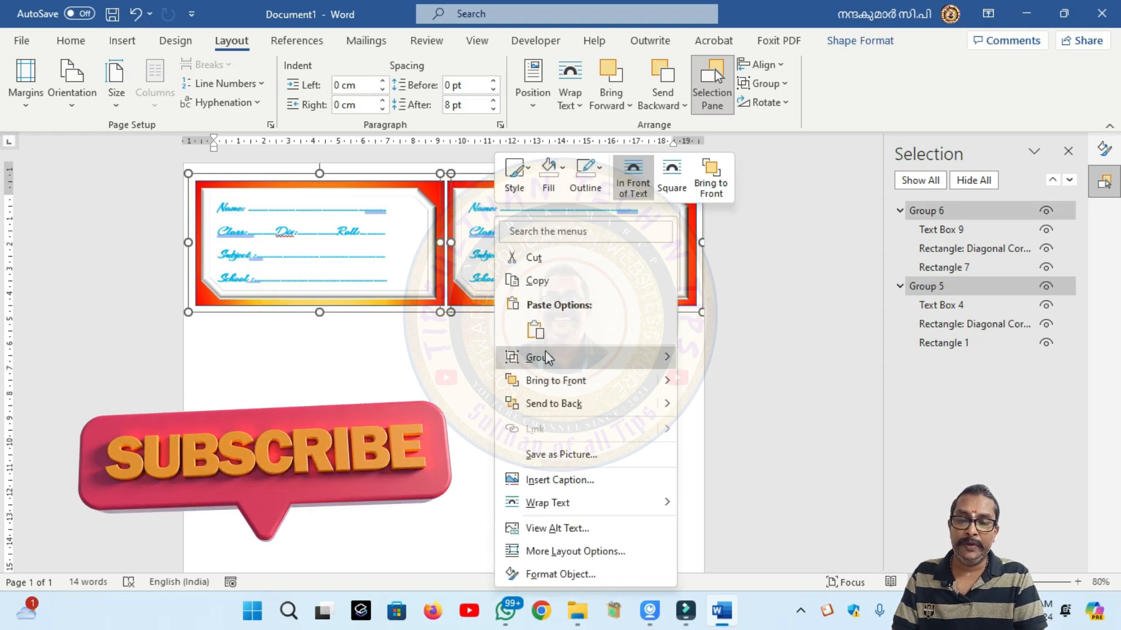
mouse_move(549, 354)
left_click(719, 359)
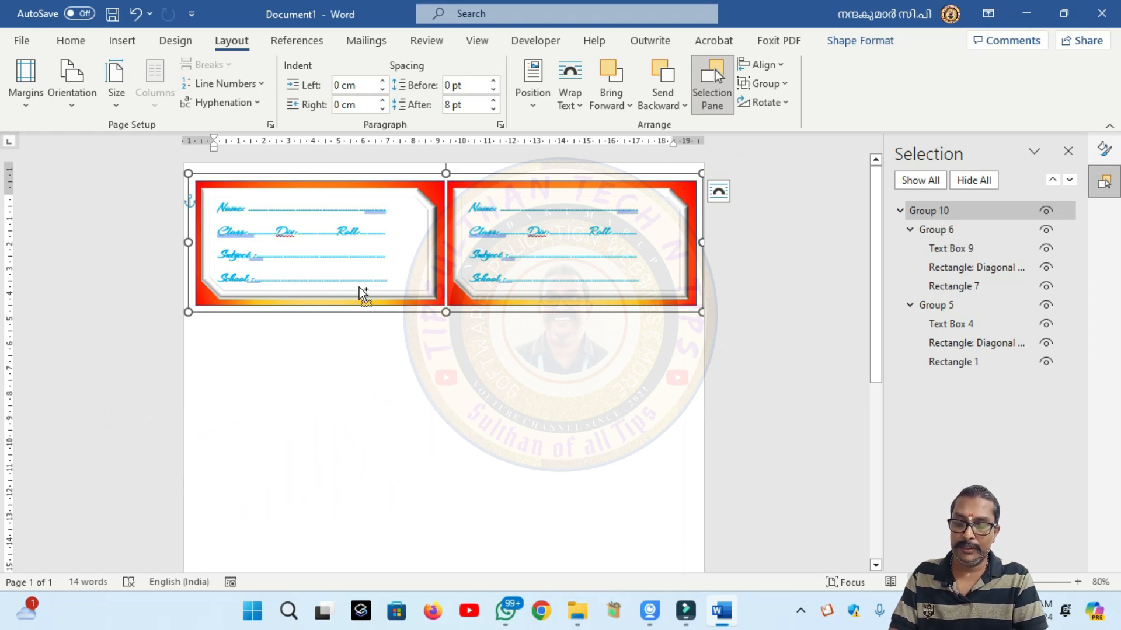
Duplicate the grouped pair of slips four times and stack the copies below it, filling the page with five rows.
left_click_drag(358, 287, 357, 418)
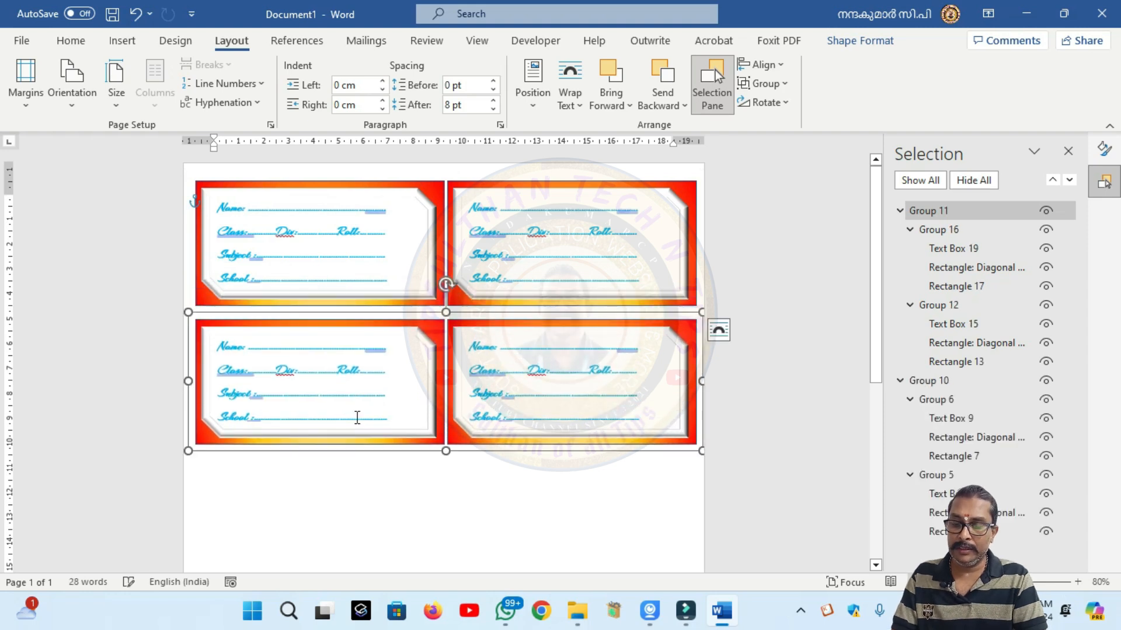
key("ctrl+v")
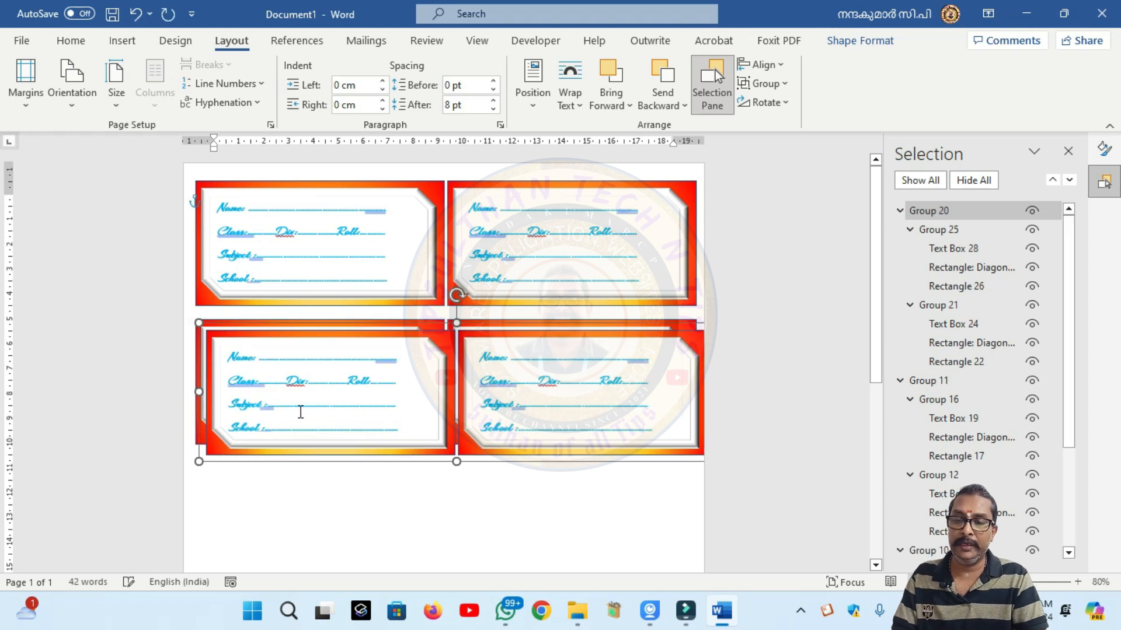
left_click_drag(291, 454, 282, 525)
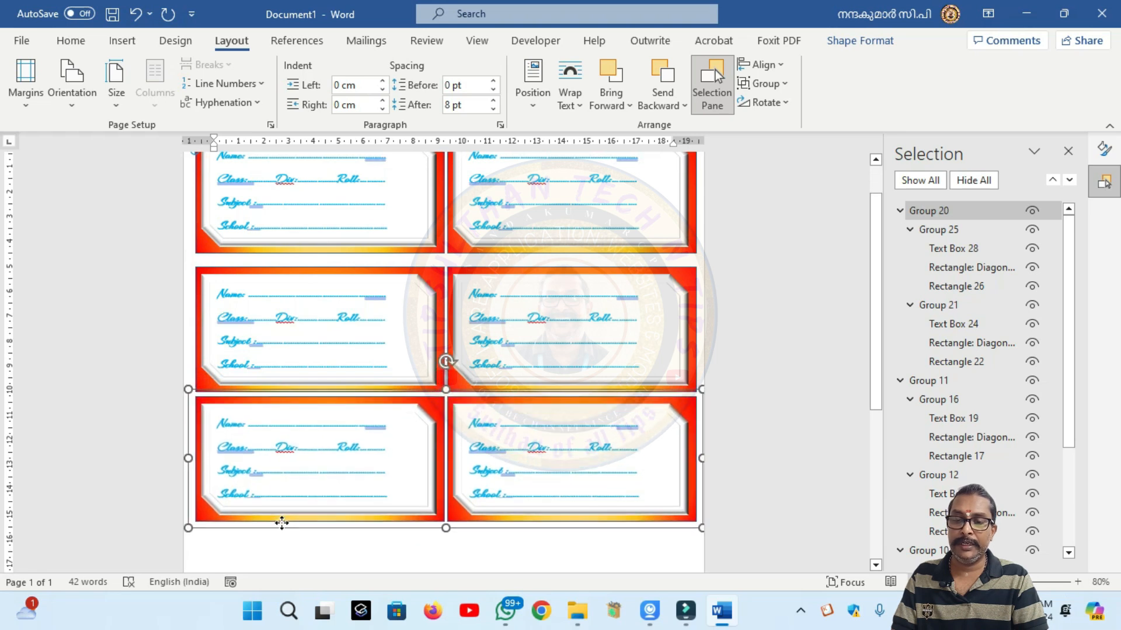
key("ctrl+v")
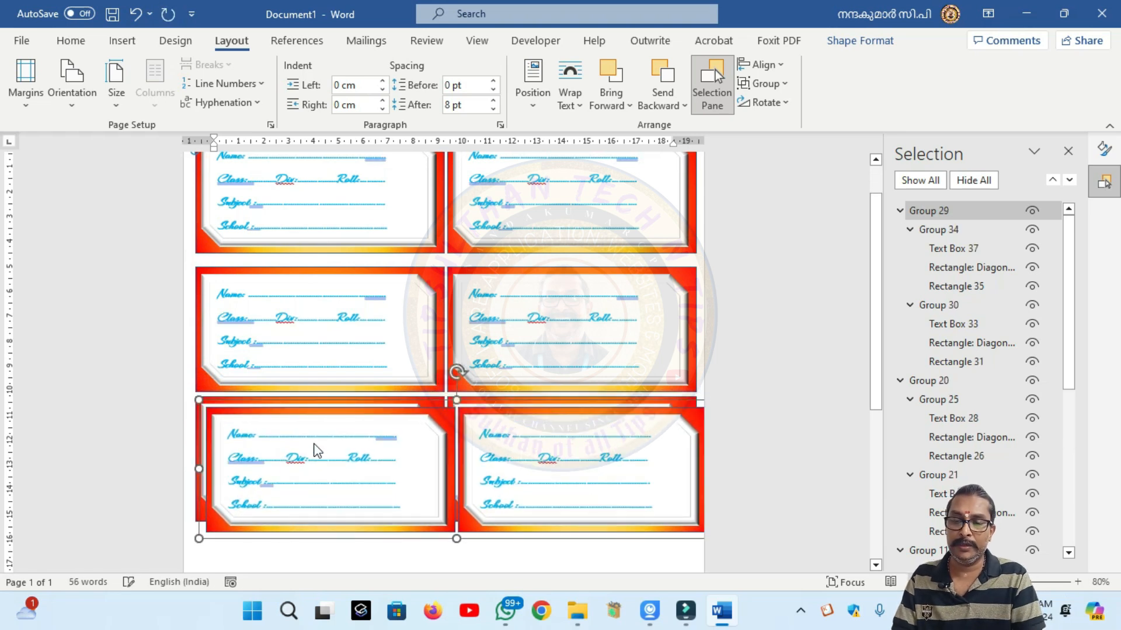
mouse_move(327, 411)
left_mouse_down()
mouse_move(306, 510)
mouse_move(307, 535)
mouse_move(318, 531)
left_mouse_up()
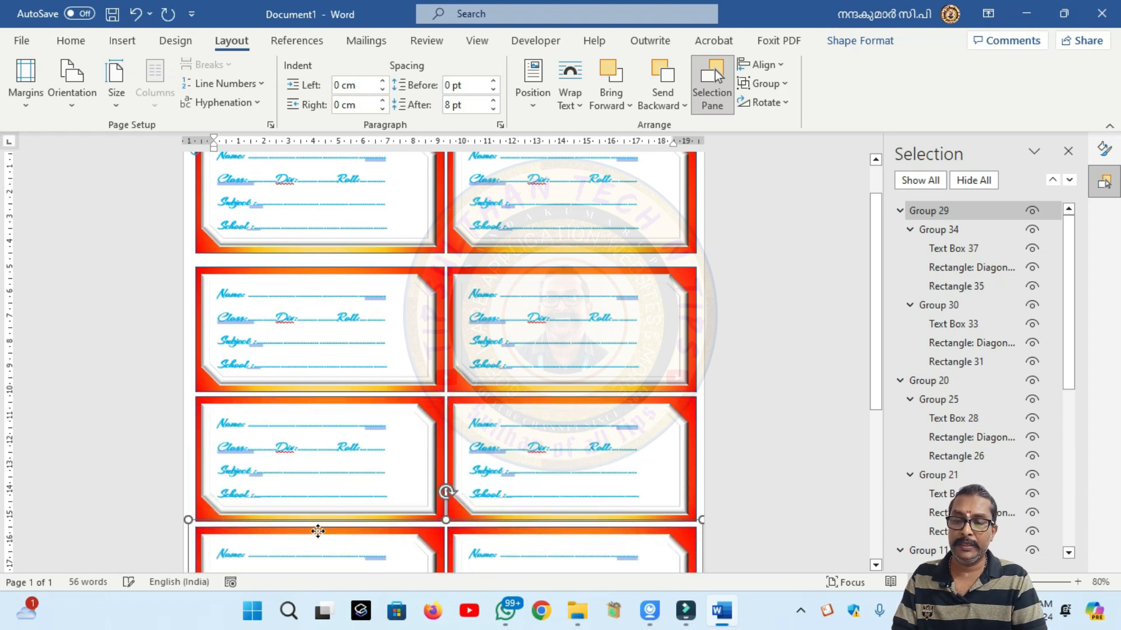
scroll(317, 530, "down", 5)
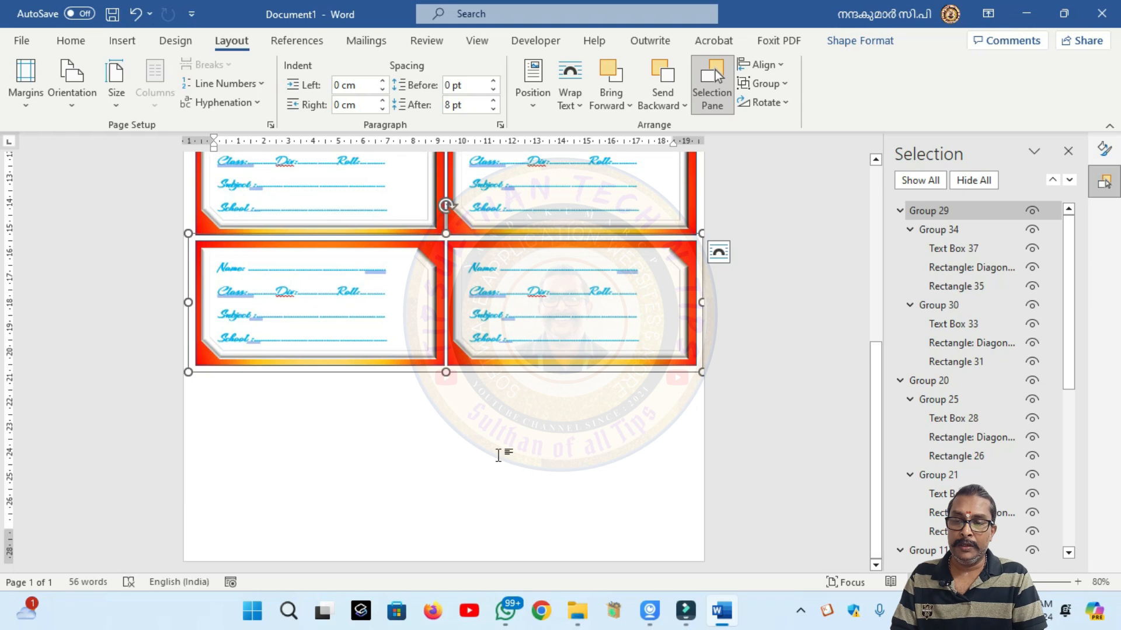
key("ctrl+v")
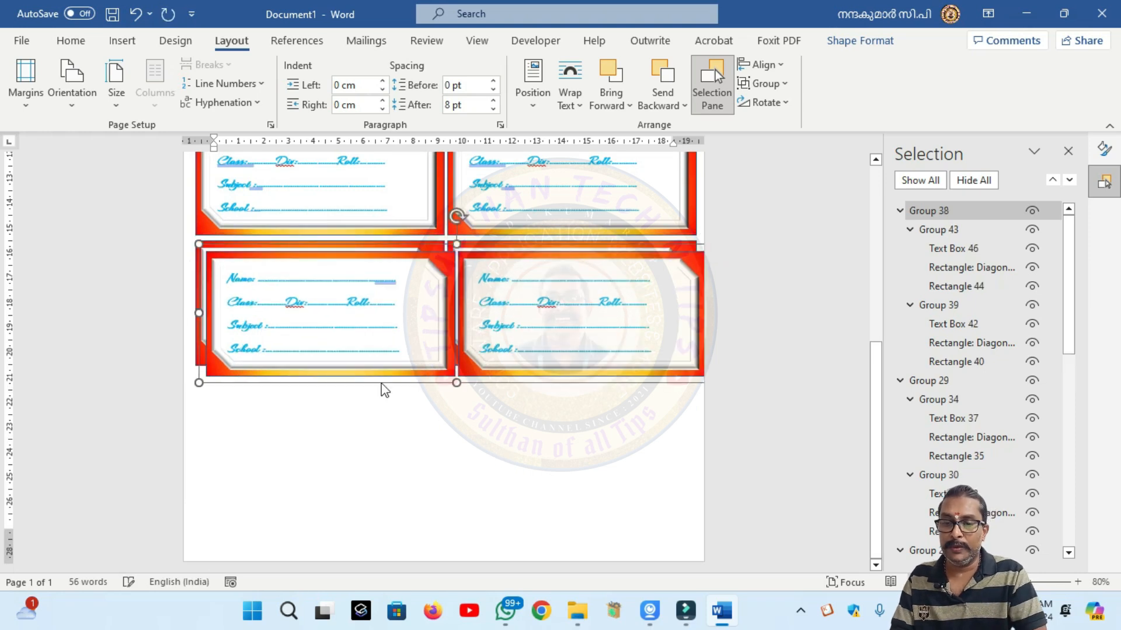
left_click_drag(391, 370, 380, 490)
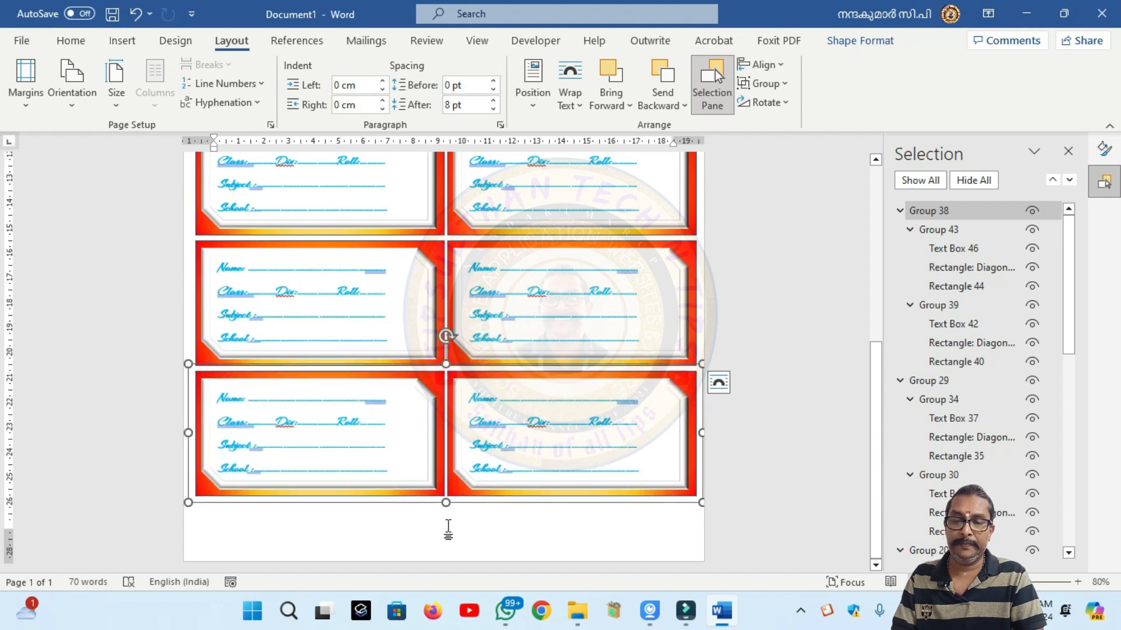
left_click(448, 529)
scroll(449, 528, "down", 3)
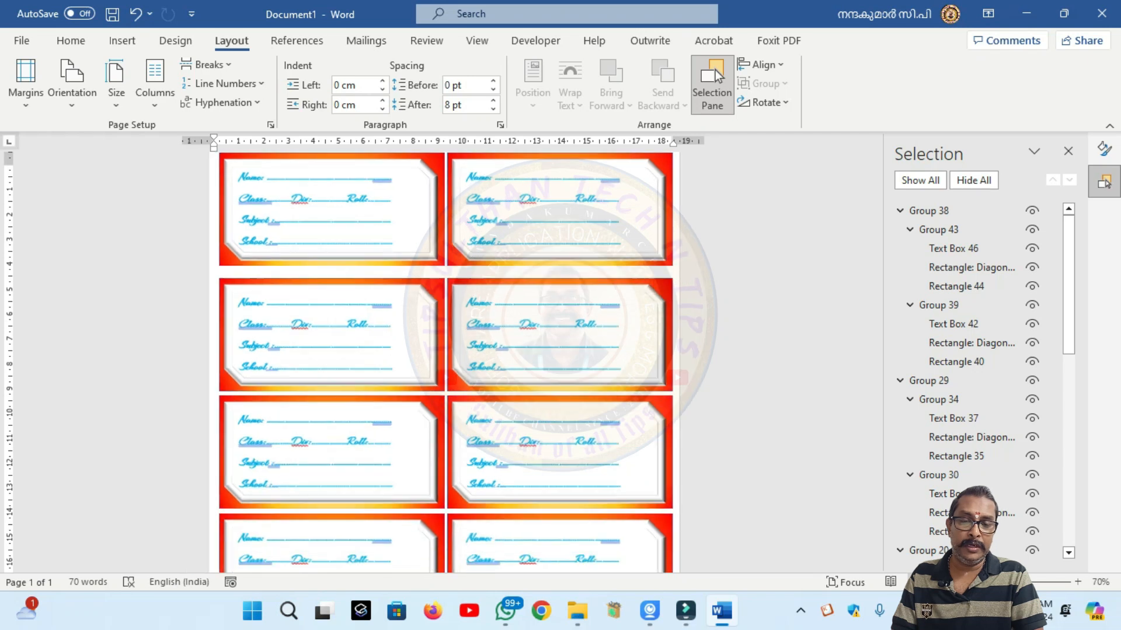
scroll(450, 362, "down", 1)
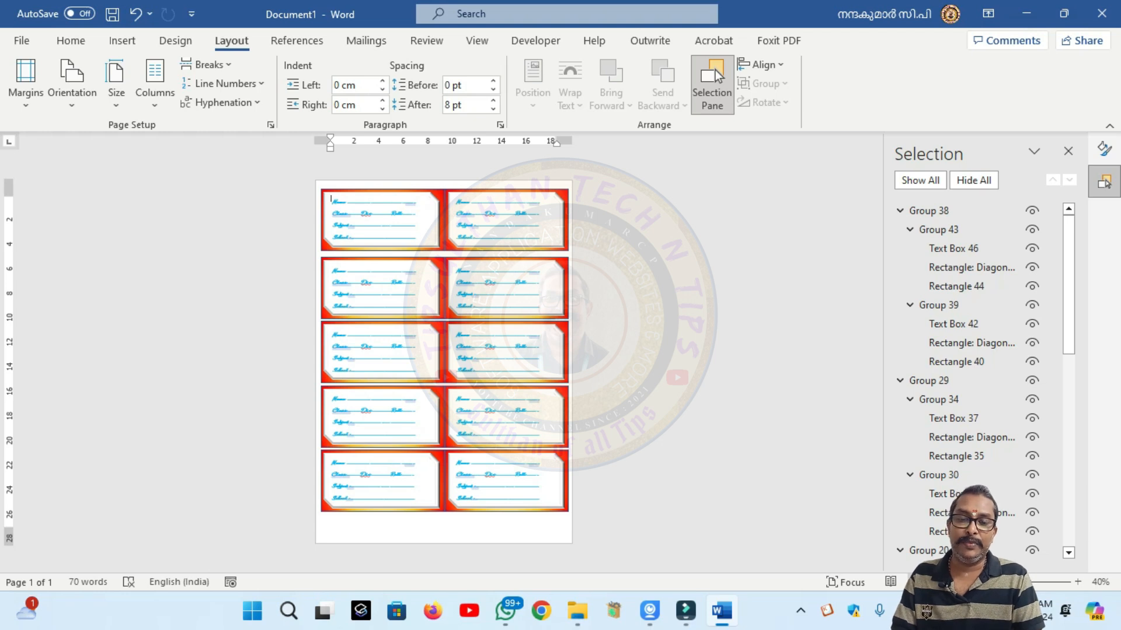
left_click(1031, 583)
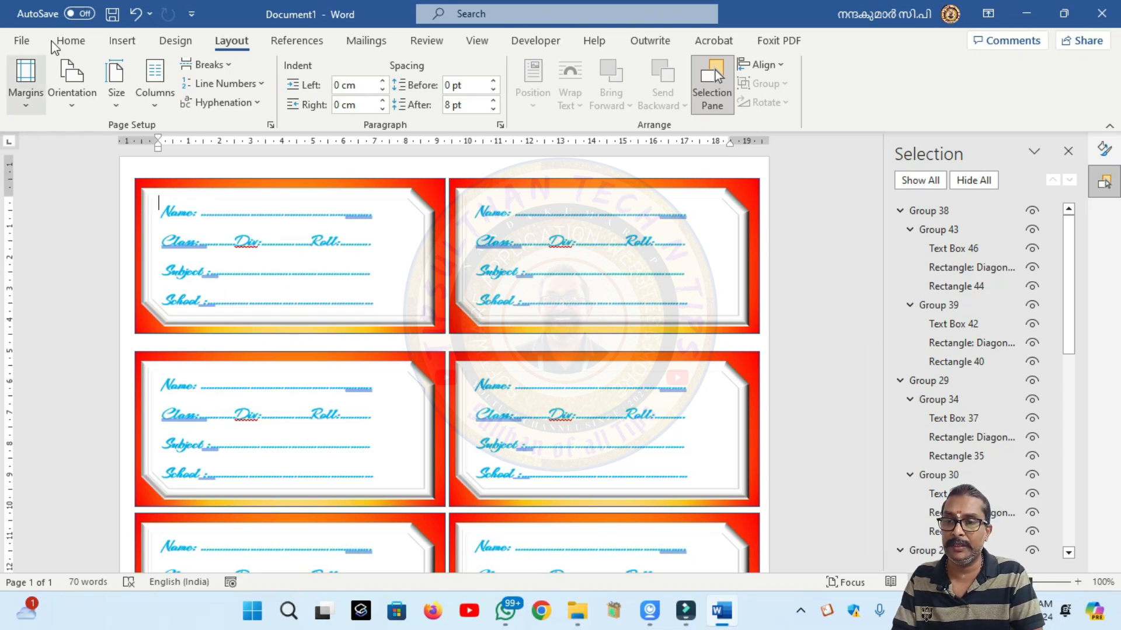
Search the stock icons for "student" and insert the outlined icon of a student wearing a jacket.
left_click(120, 41)
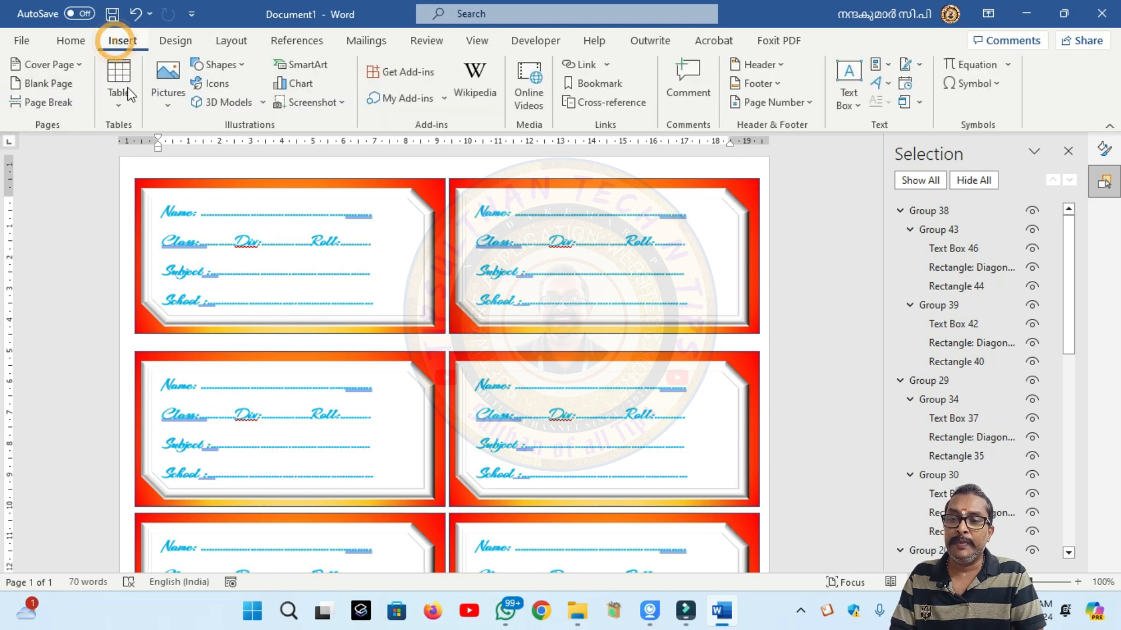
left_click(217, 83)
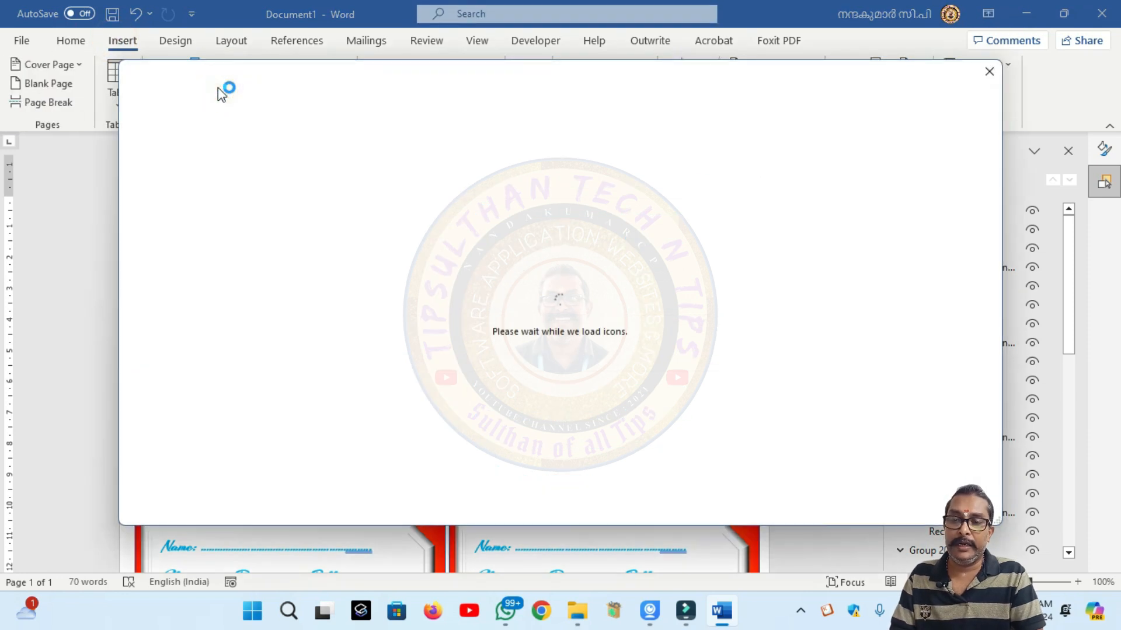
left_click(985, 78)
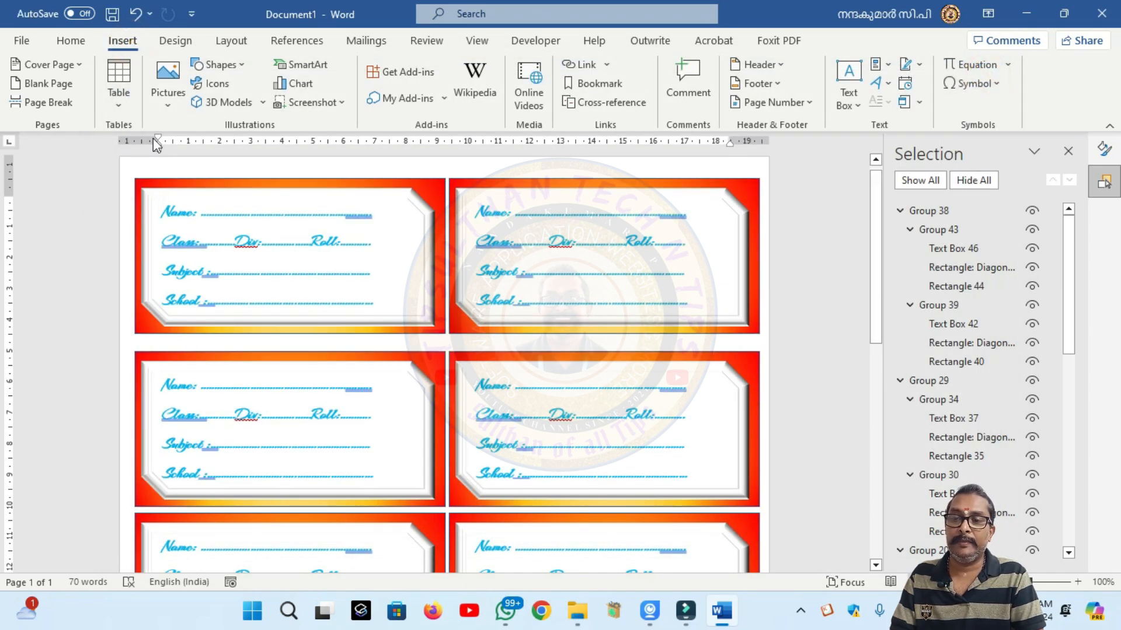
left_click(221, 89)
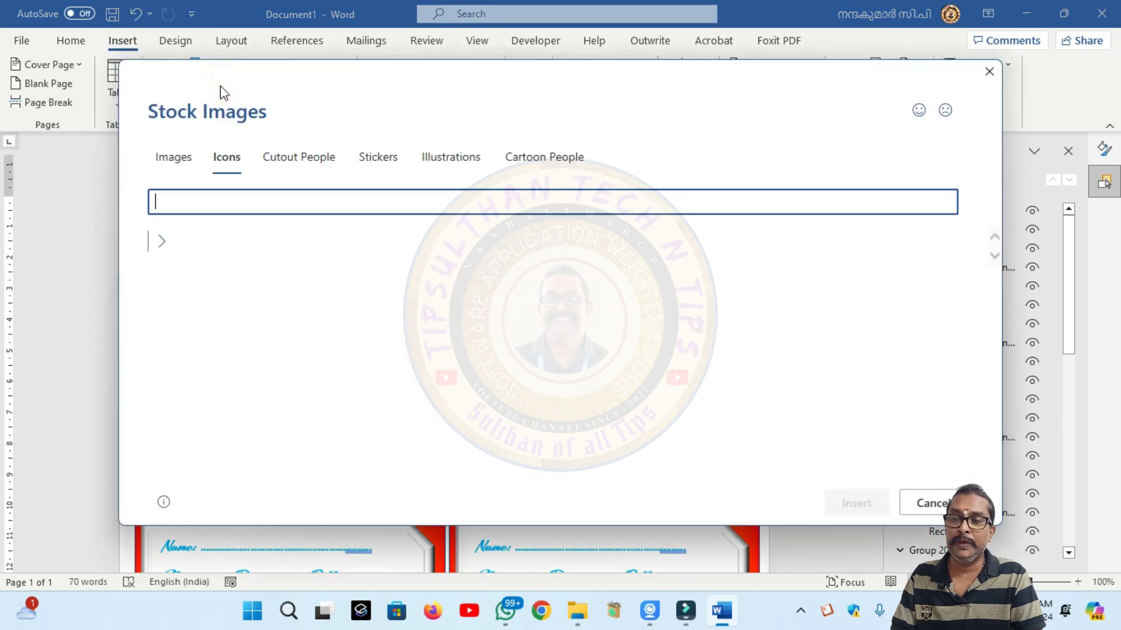
left_click(196, 205)
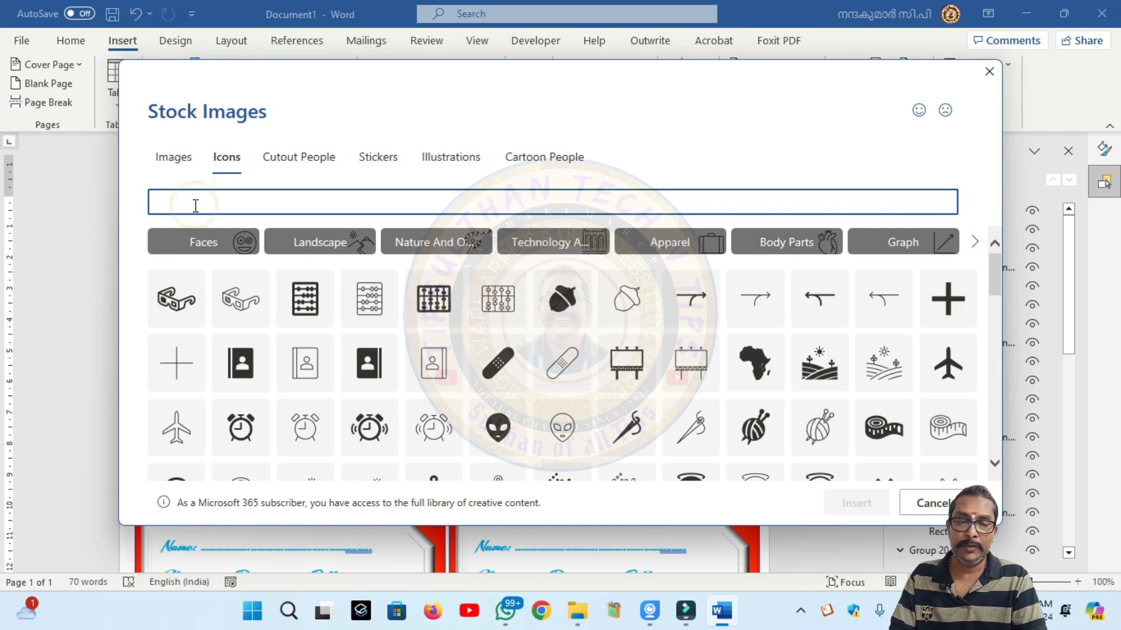
type("student")
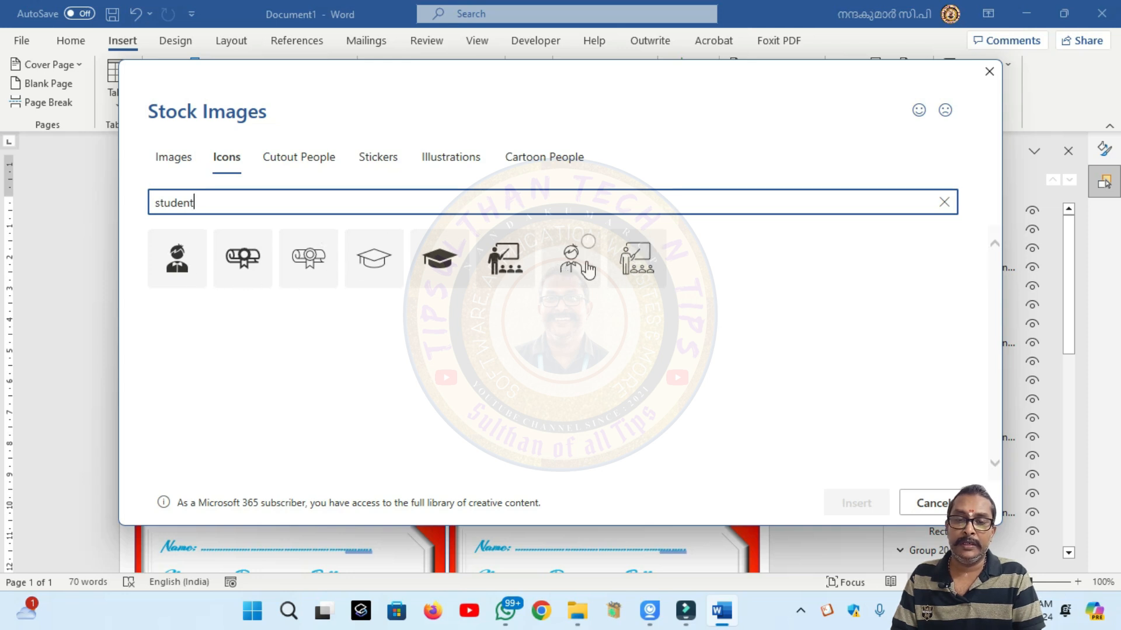
left_click(585, 263)
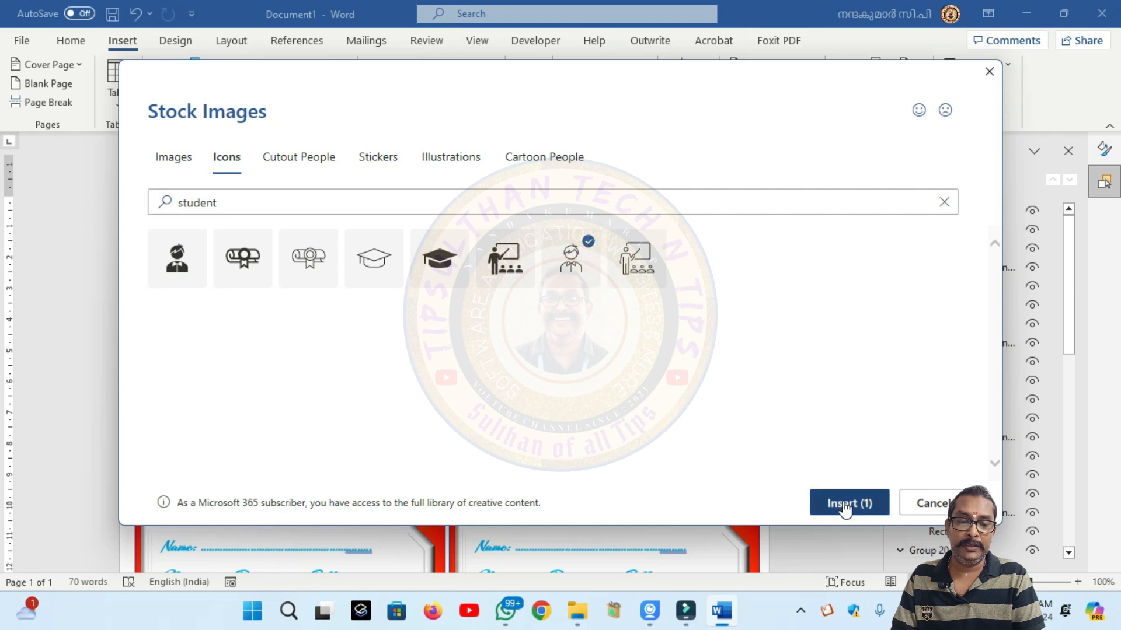
left_click(844, 505)
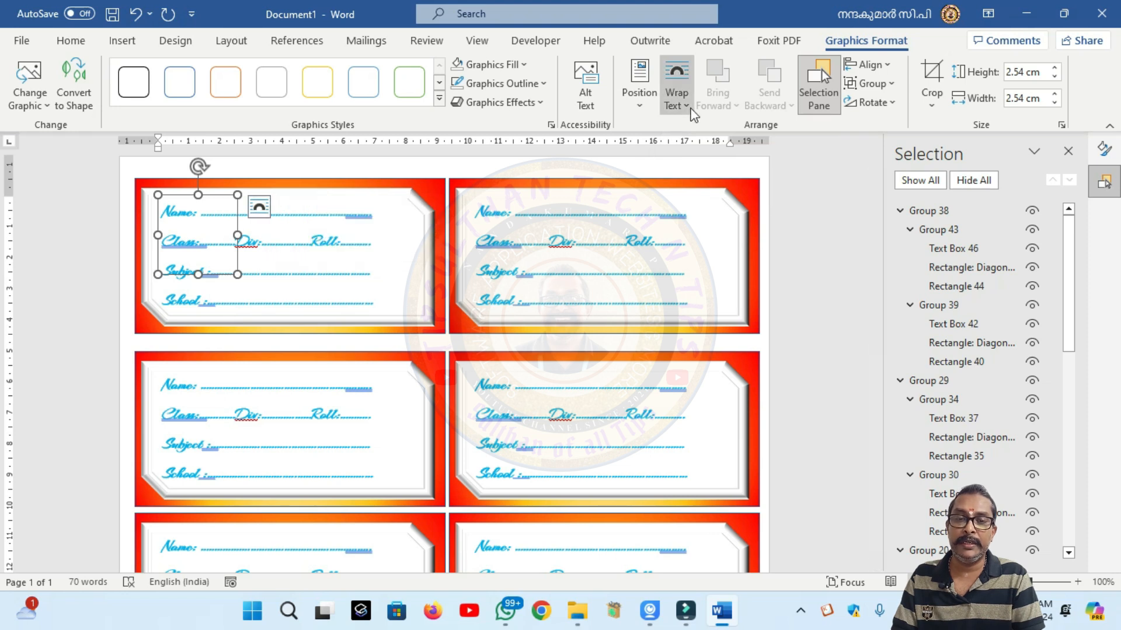
Set the student icon's text wrapping to In Front of Text and move it to the lower-right corner of the first slip.
left_click(687, 104)
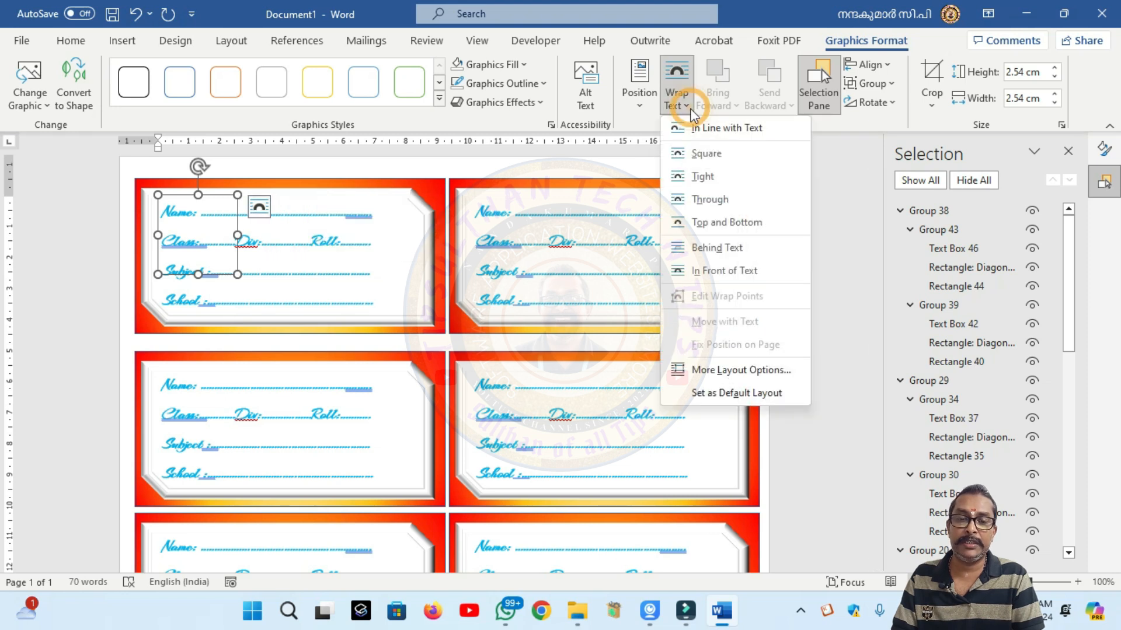
left_click(724, 272)
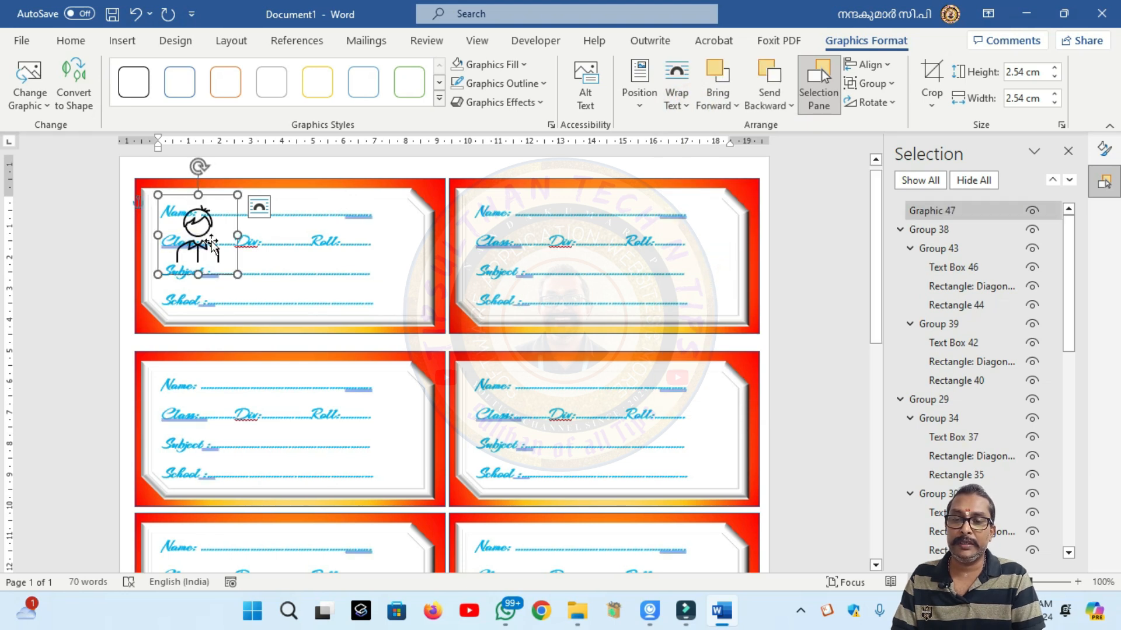
left_click_drag(184, 197, 381, 238)
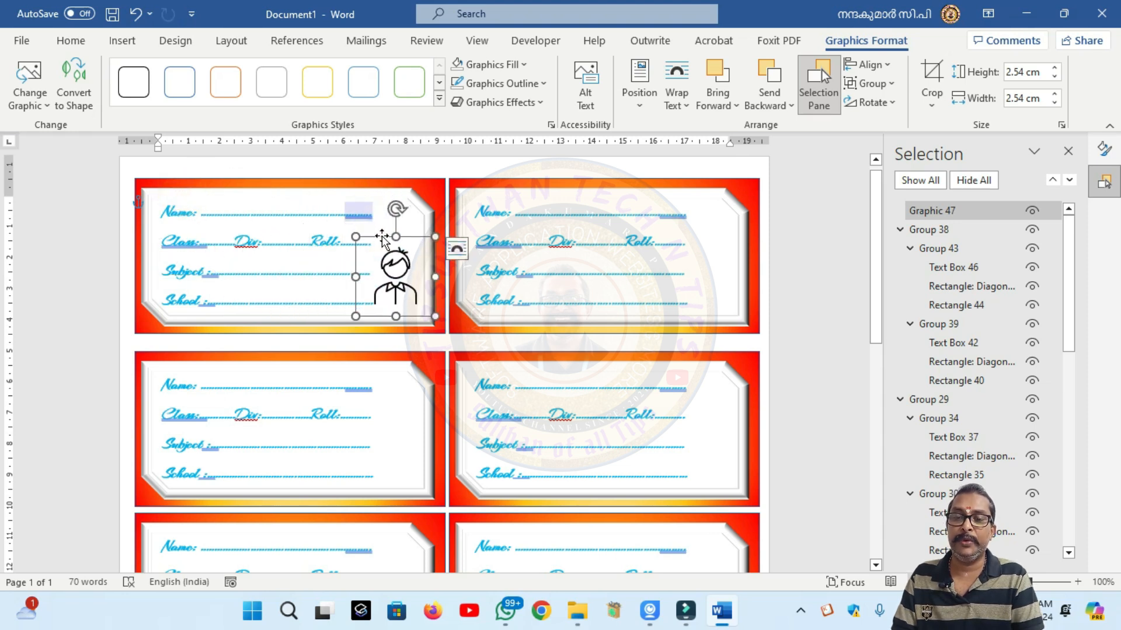
left_click(836, 284)
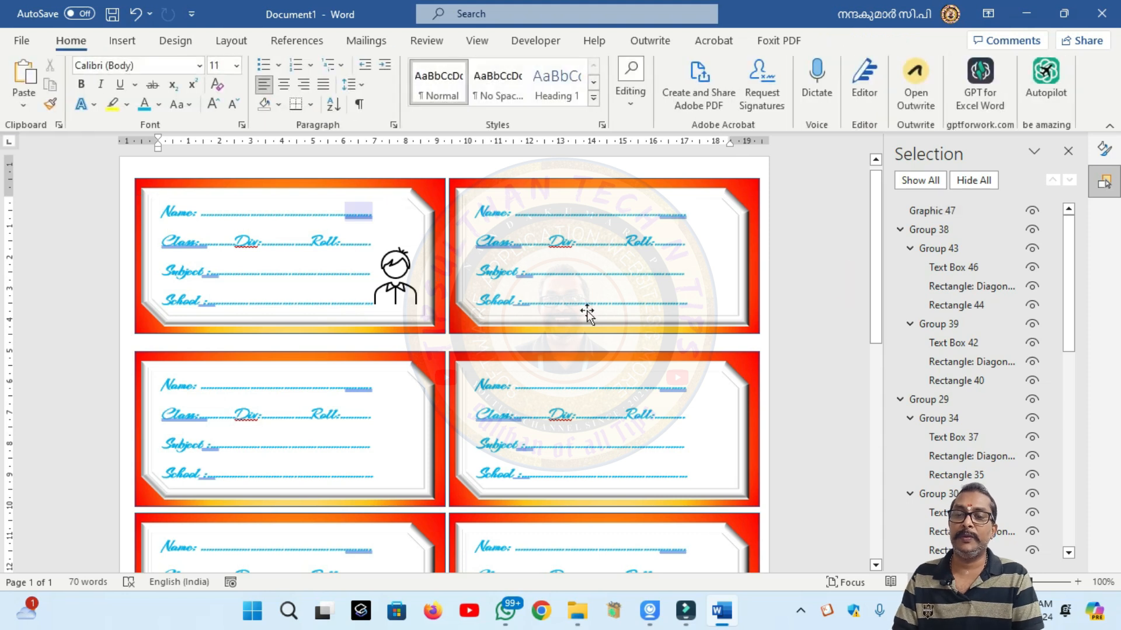
Duplicate the student icon onto the lower-right corner of the second slip in the first row.
left_click(391, 300)
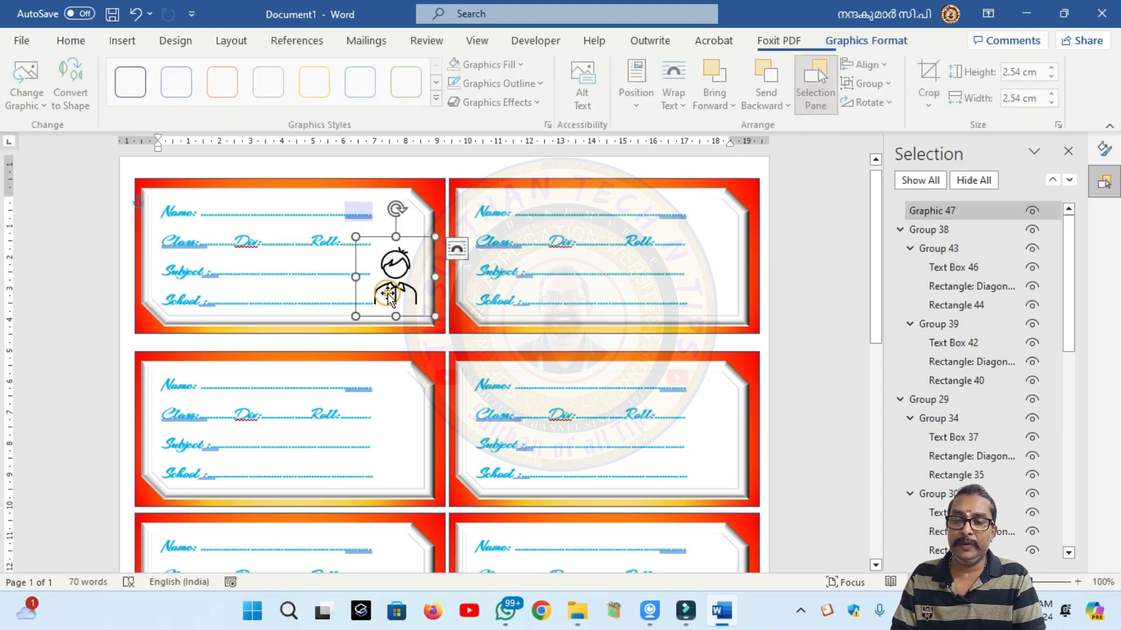
left_click_drag(391, 300, 701, 301)
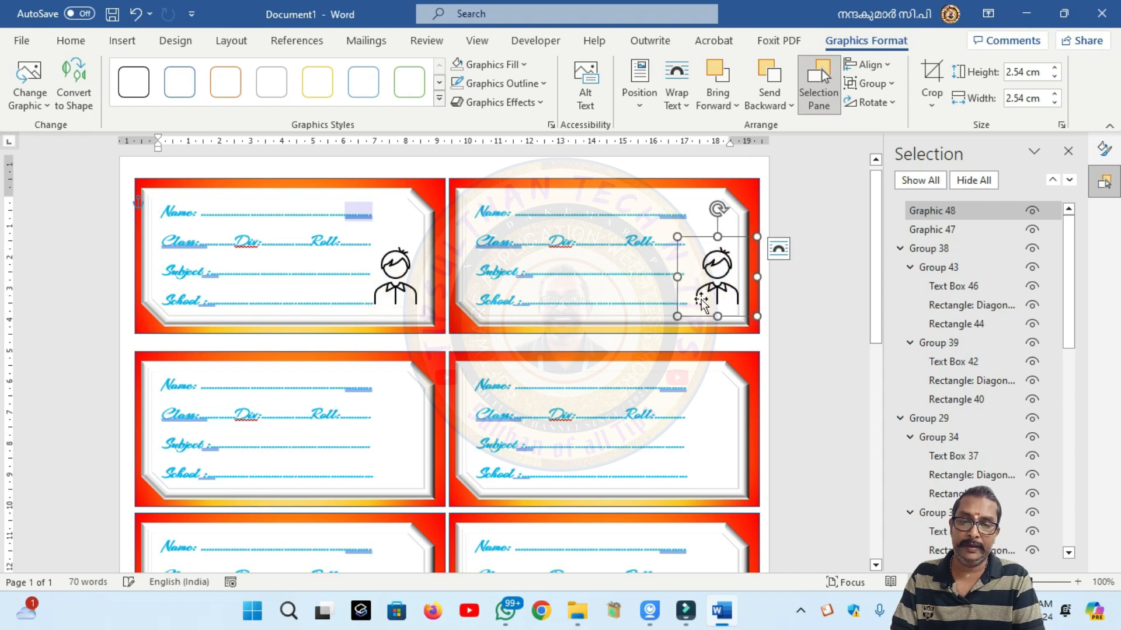
left_click(750, 331)
left_click(827, 342)
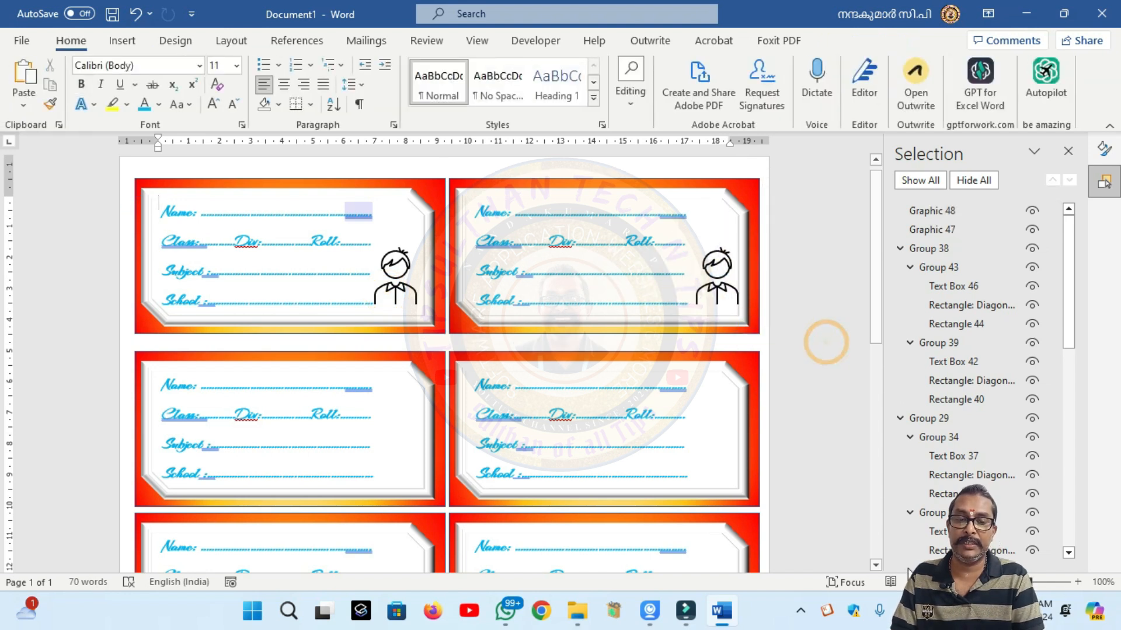
Insert 20230212_113013.jpg from the desktop's New folder and set its text wrapping to In Front of Text.
left_click(875, 564)
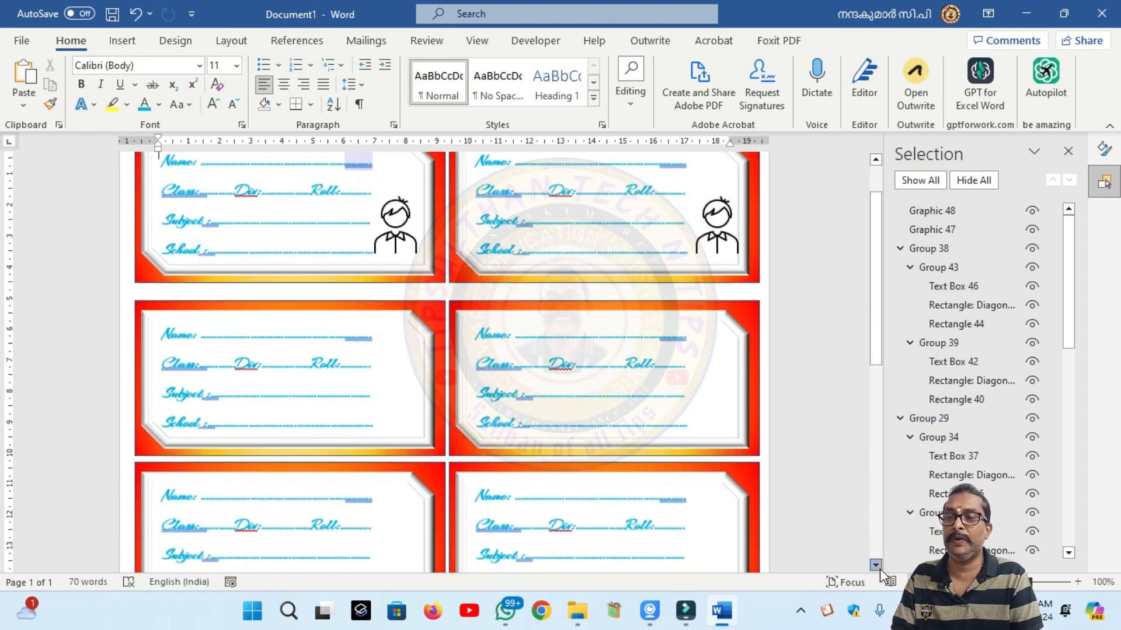
left_click(122, 41)
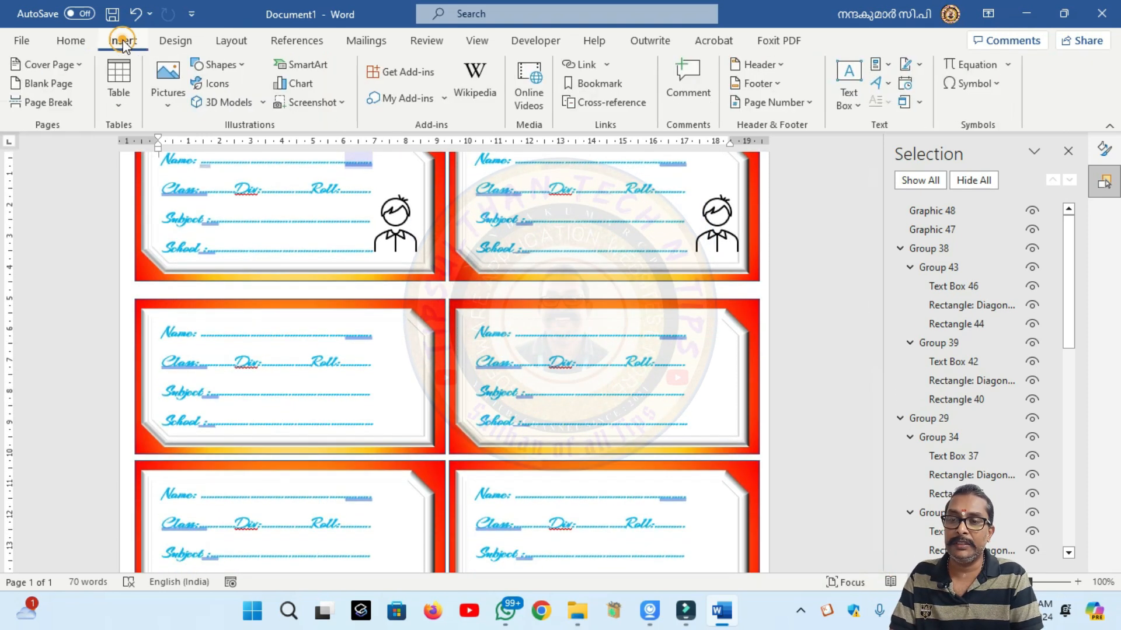
left_click(168, 111)
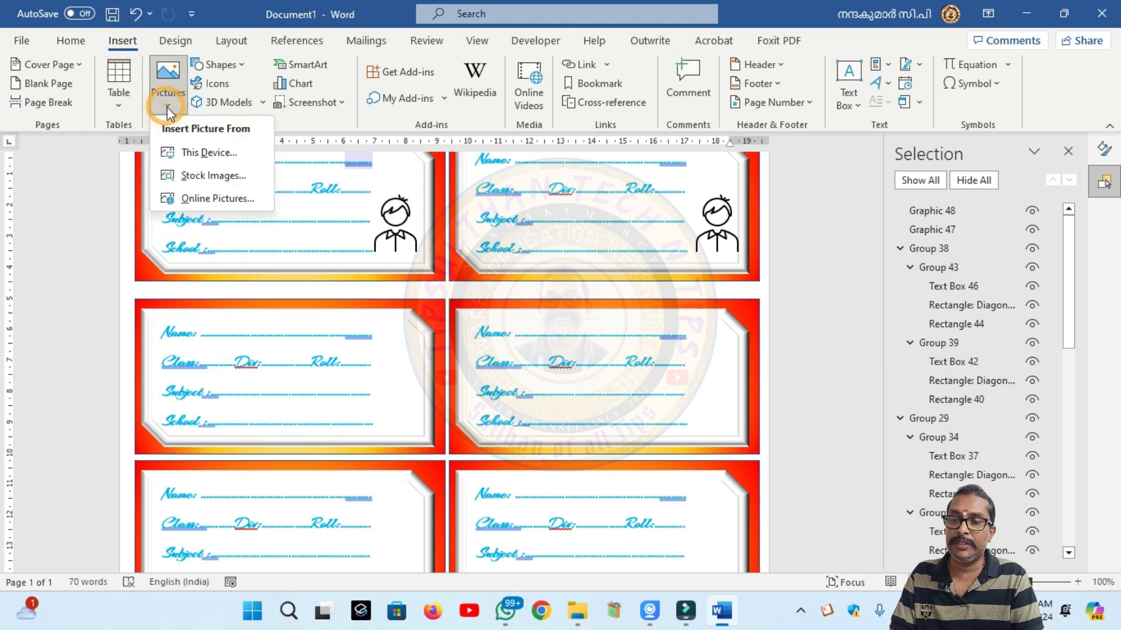
left_click(191, 153)
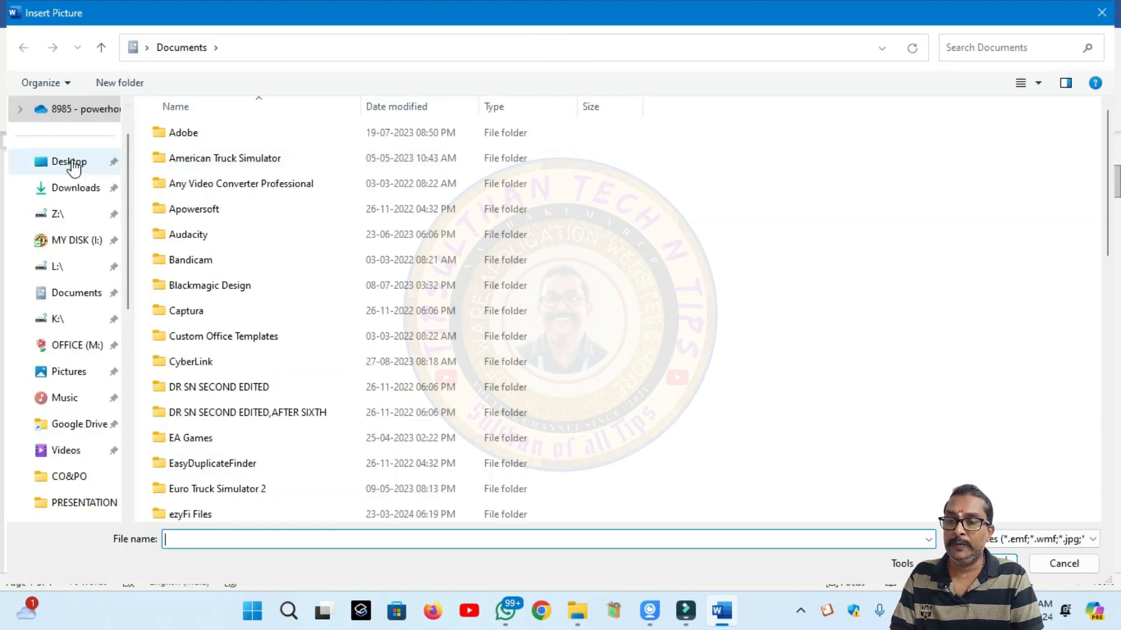
left_click(70, 162)
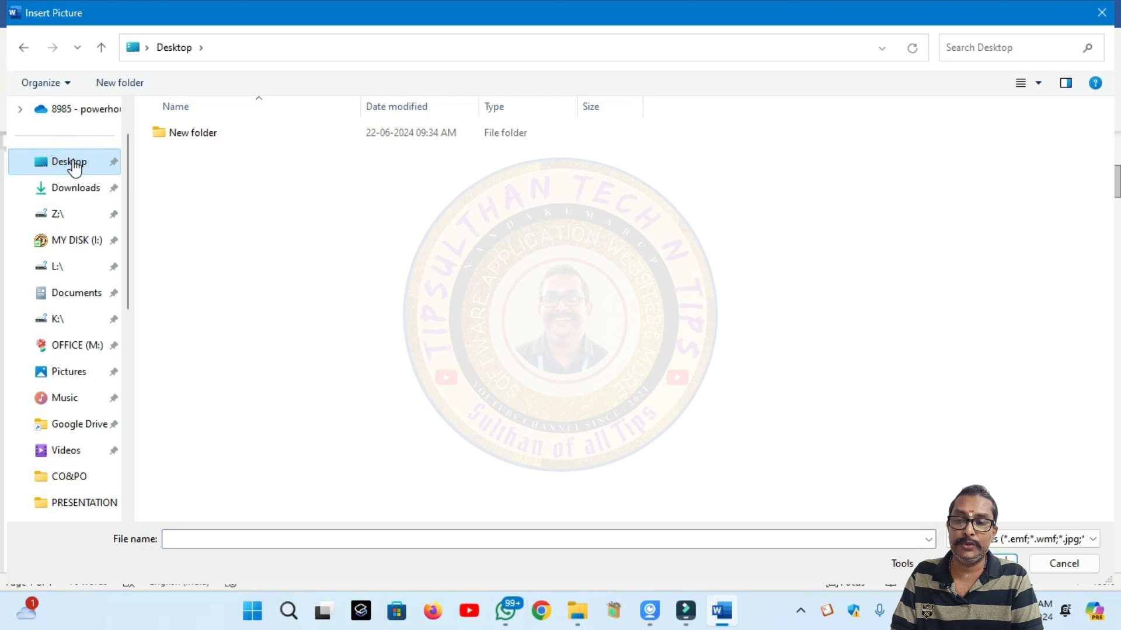
double_click(192, 137)
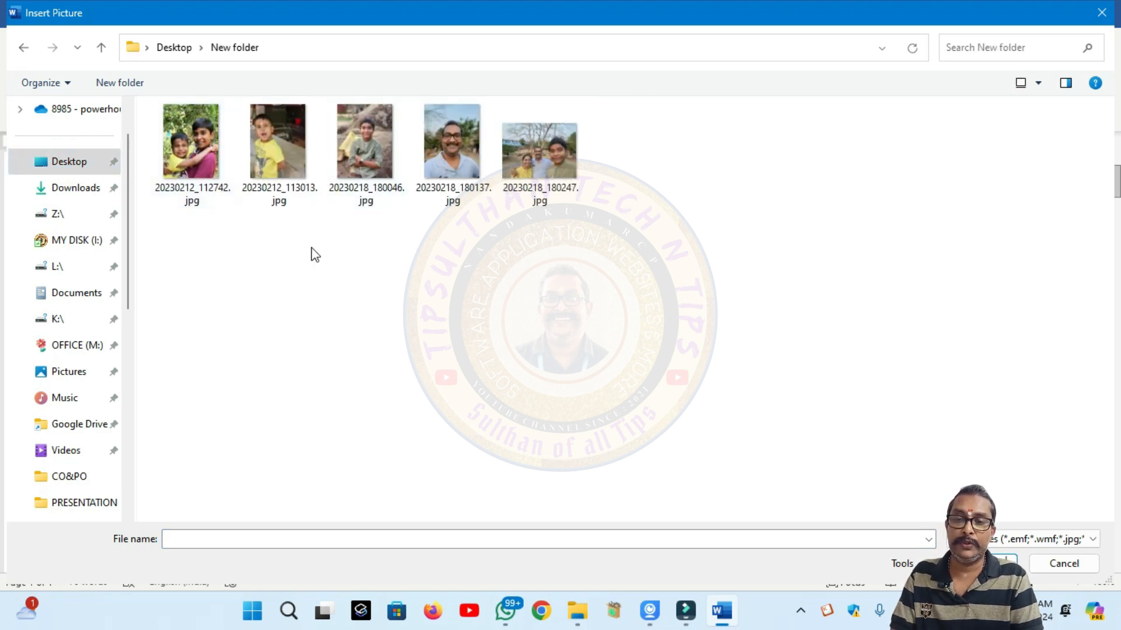
double_click(280, 156)
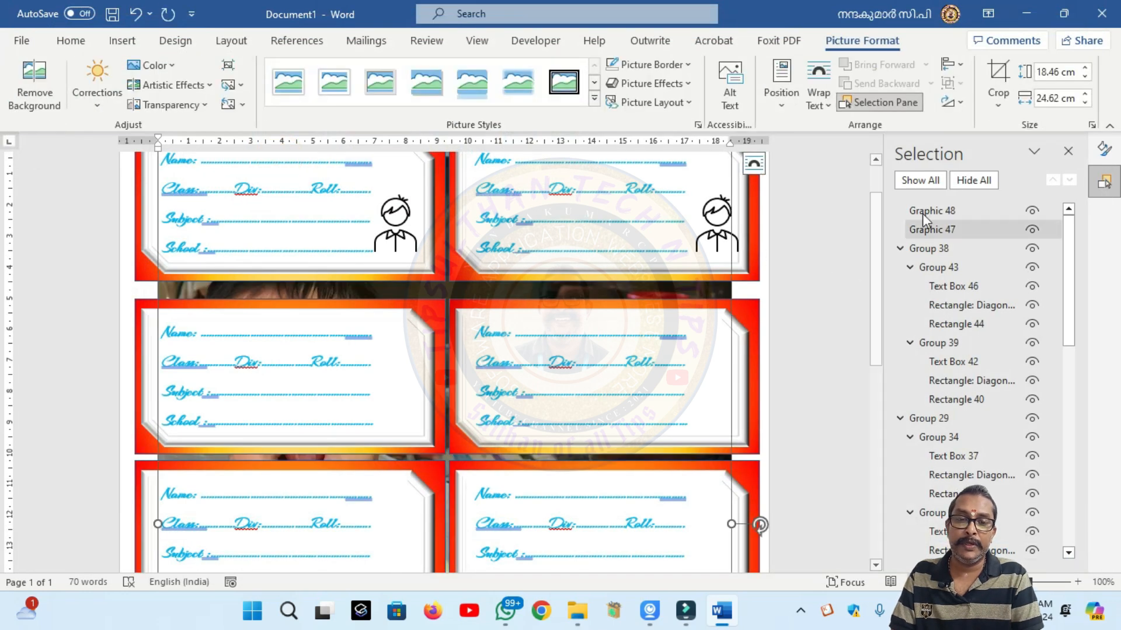
left_click(832, 105)
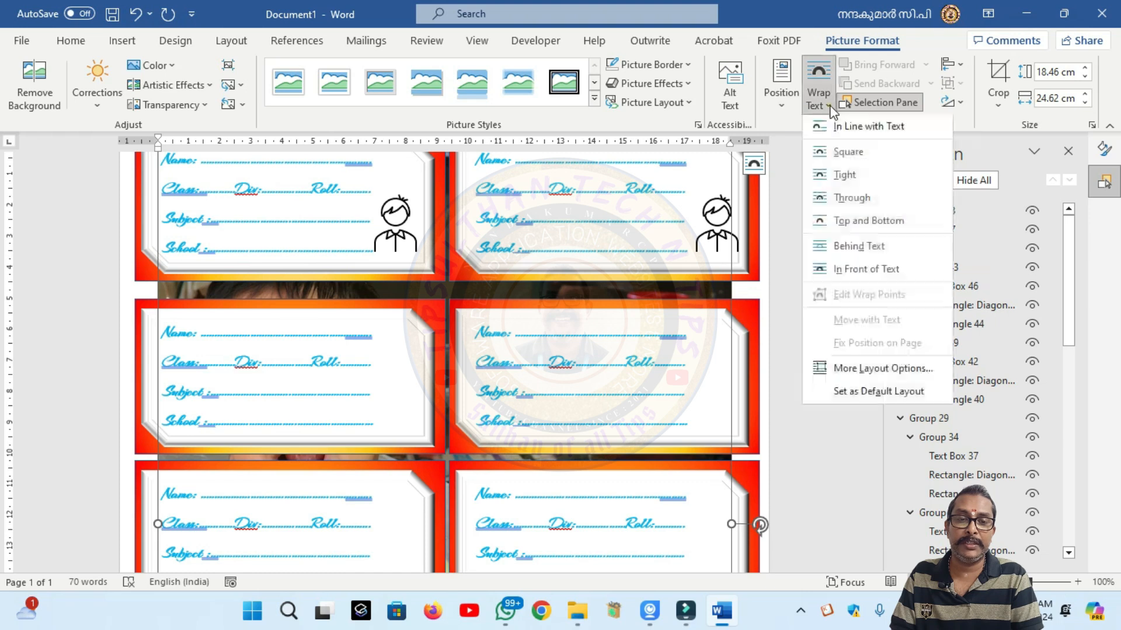
left_click(854, 269)
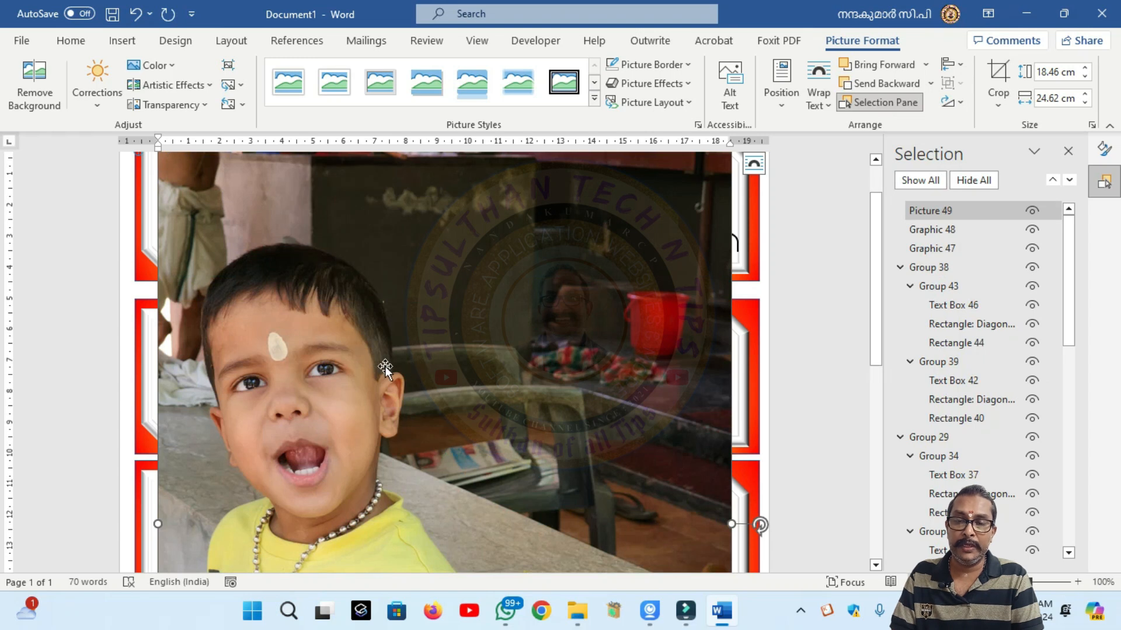
Shrink the boy's photo proportionally to about 8.61 cm high and 11.48 cm wide and move it up over the slips.
left_click(875, 565)
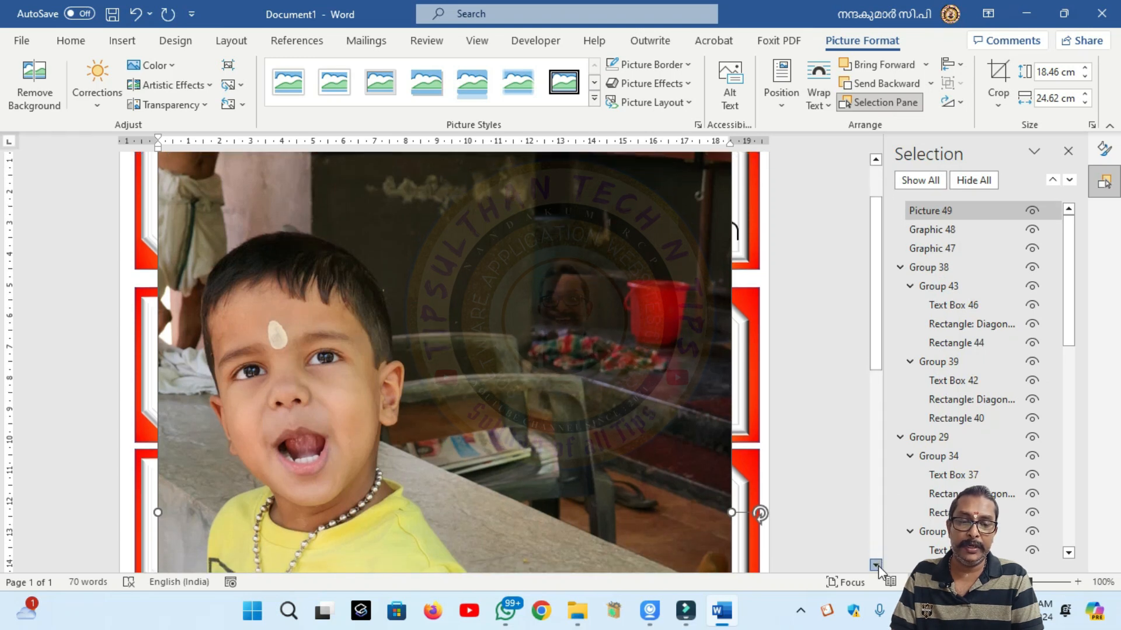
left_click(876, 566)
left_click(876, 566)
left_click(491, 377)
key("shift+Down")
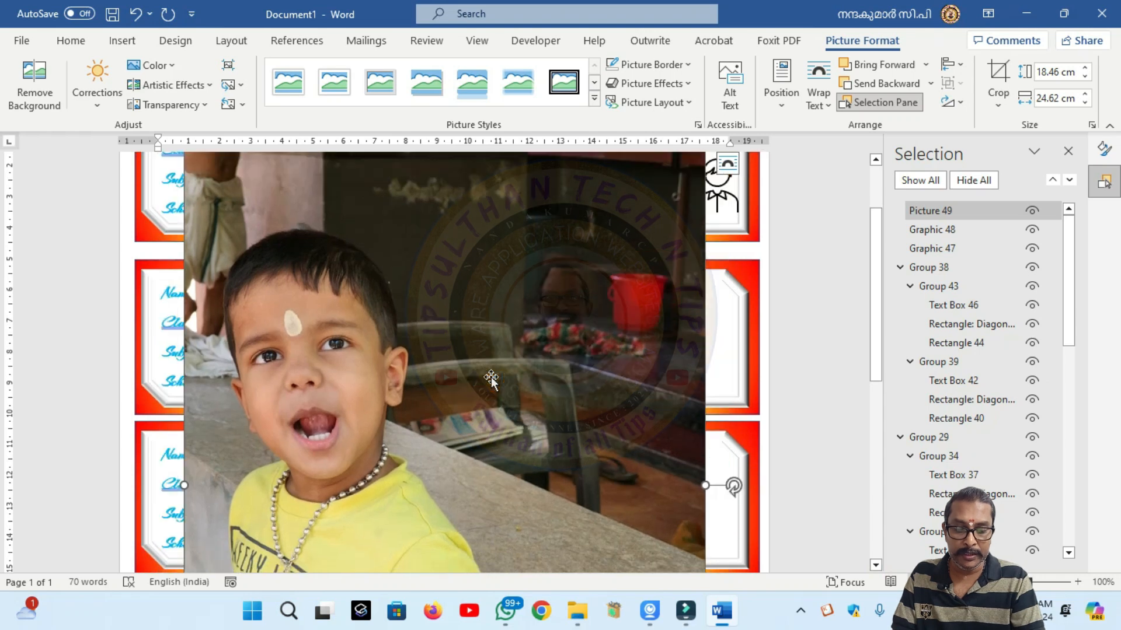
key("shift+Down")
key("shift+Down")
key("shift+Down")
key("shift+Down")
key("shift+Down")
key("shift+Down")
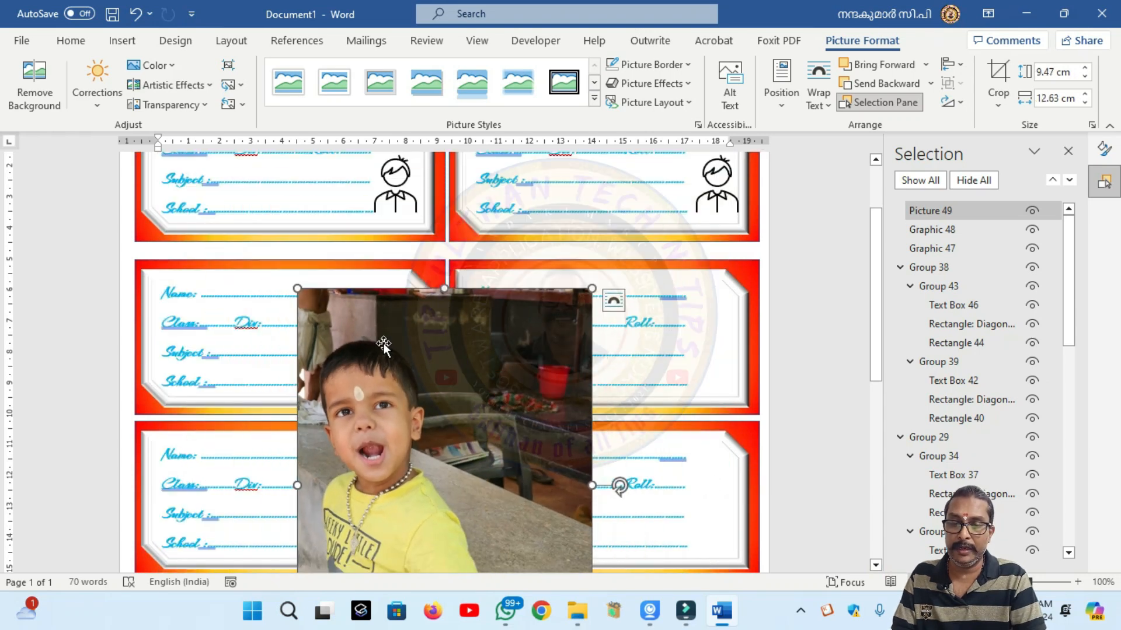
left_click_drag(383, 346, 421, 232)
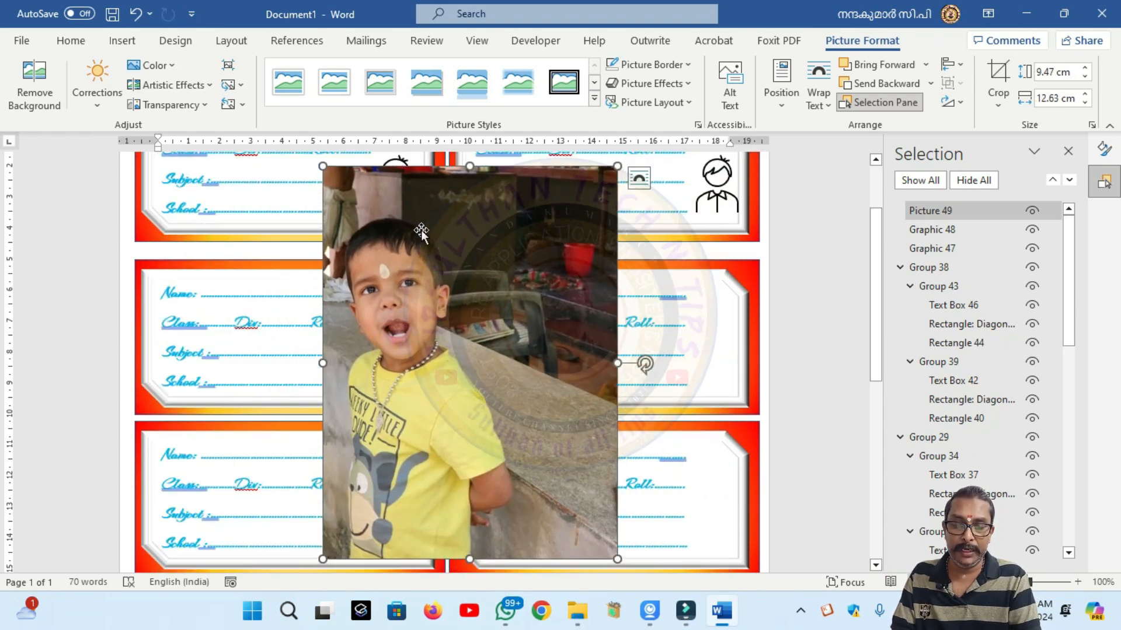
key("shift+Down")
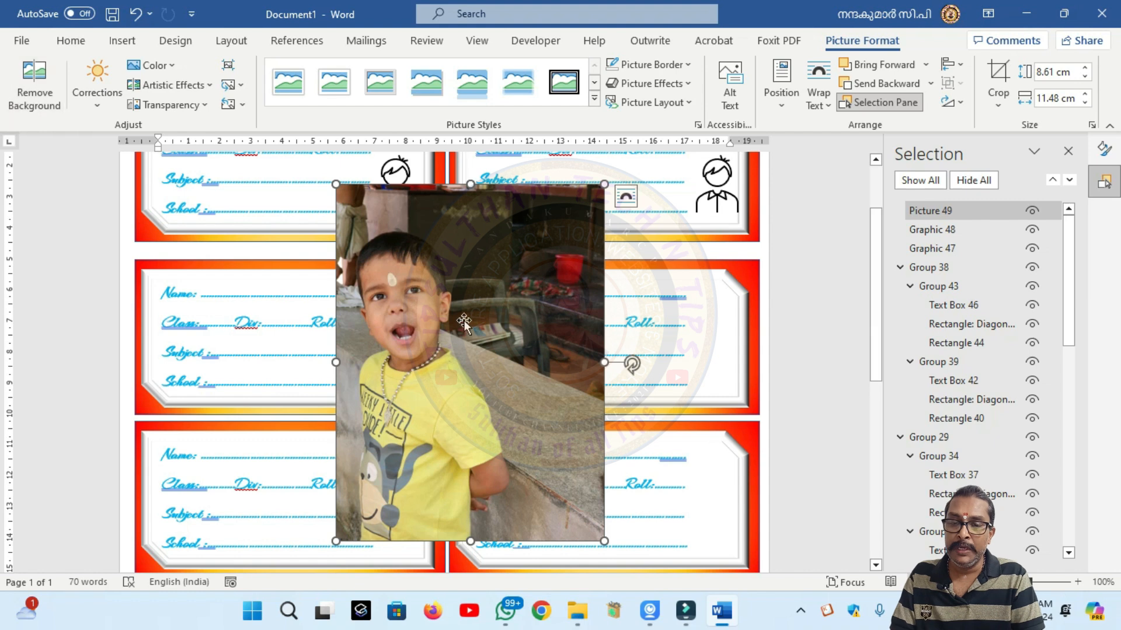
left_click(828, 353)
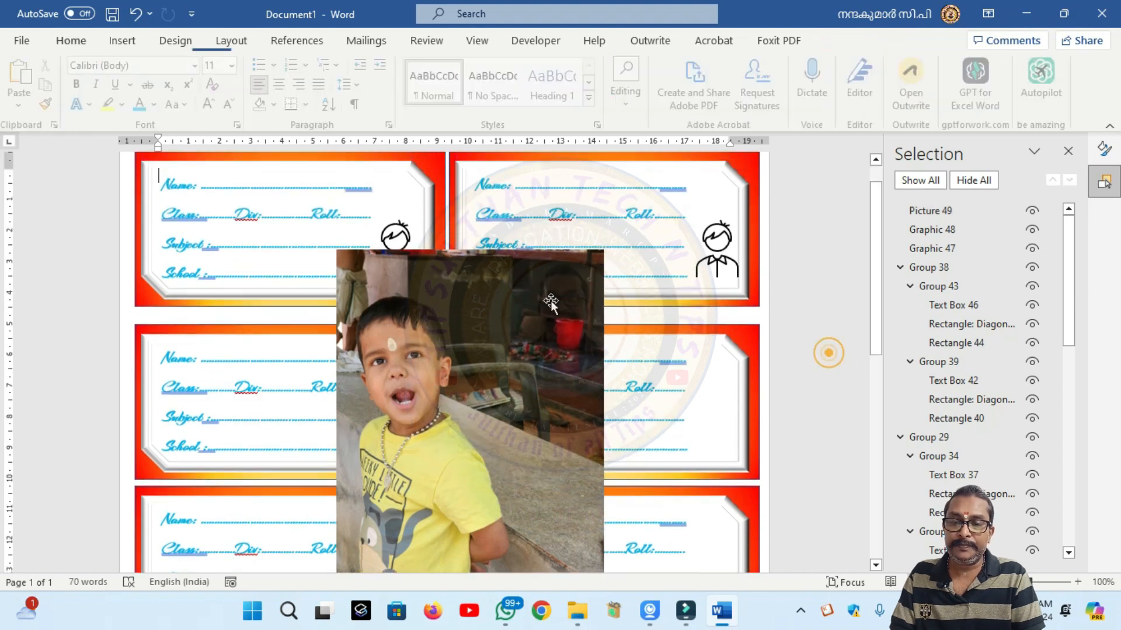
Start background removal on the boy's photo and mark his forehead and hair as areas to keep.
left_click(551, 301)
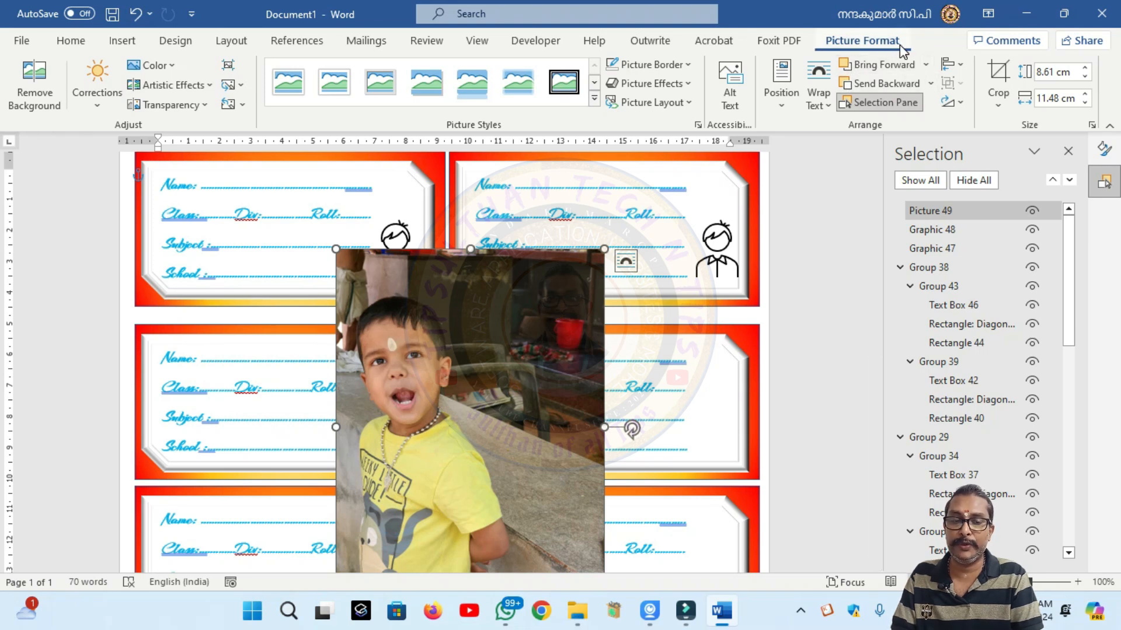
left_click(35, 87)
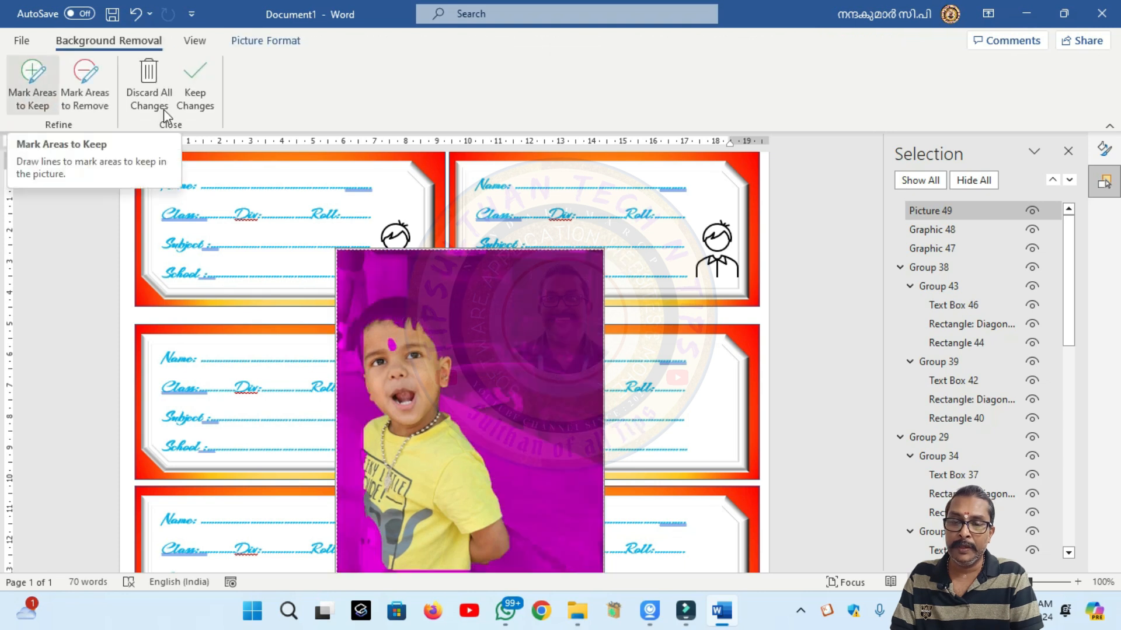
left_click(444, 257)
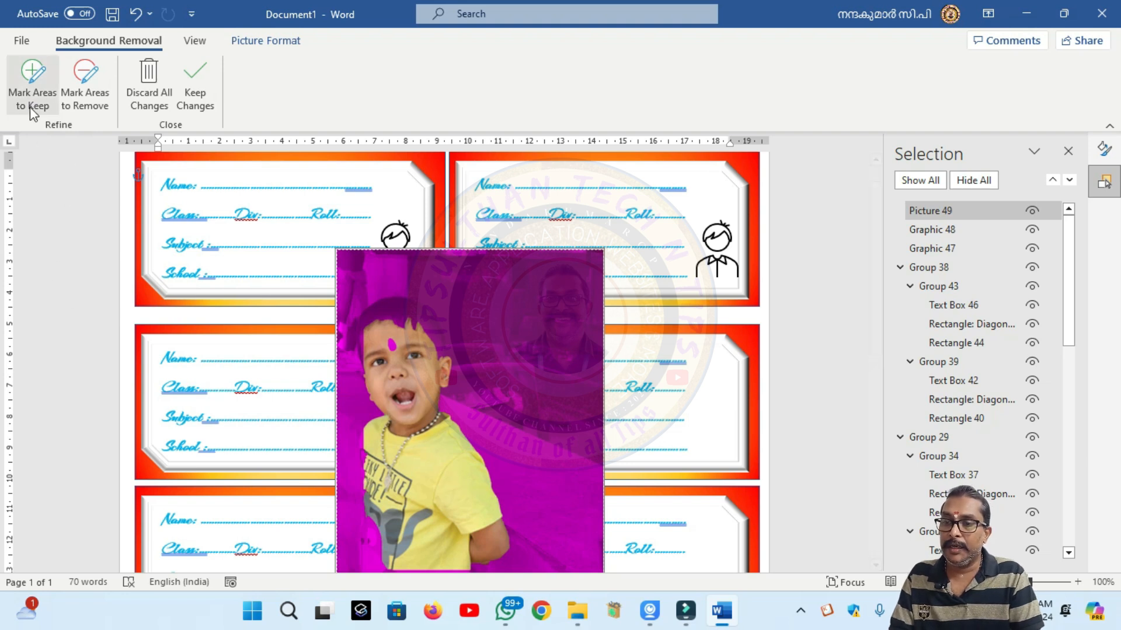
left_click(30, 90)
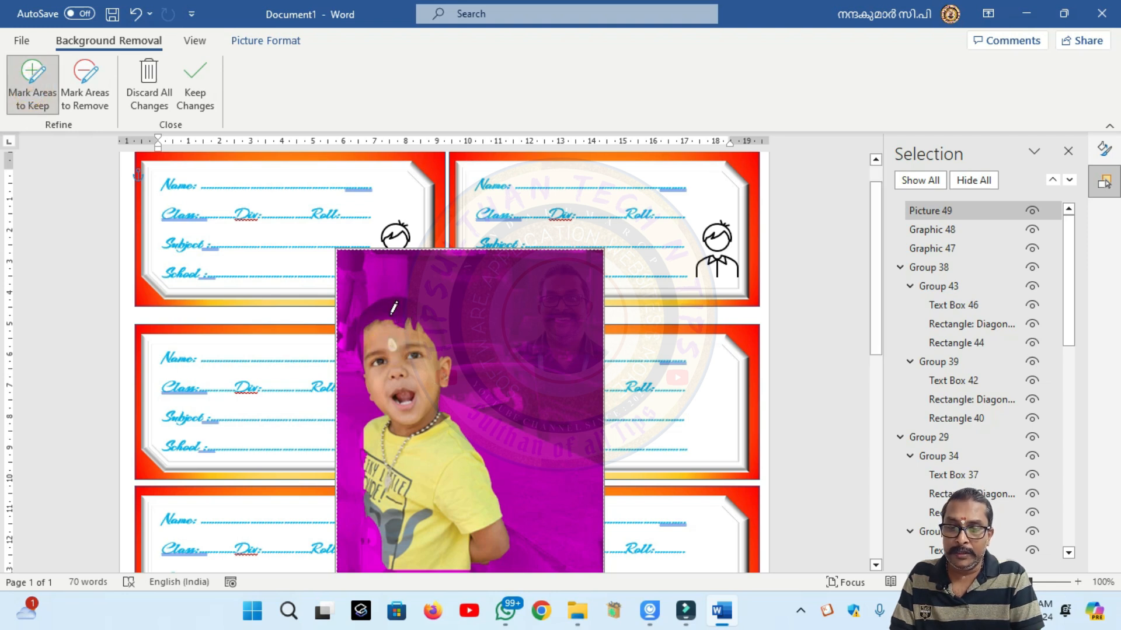
left_click(371, 309)
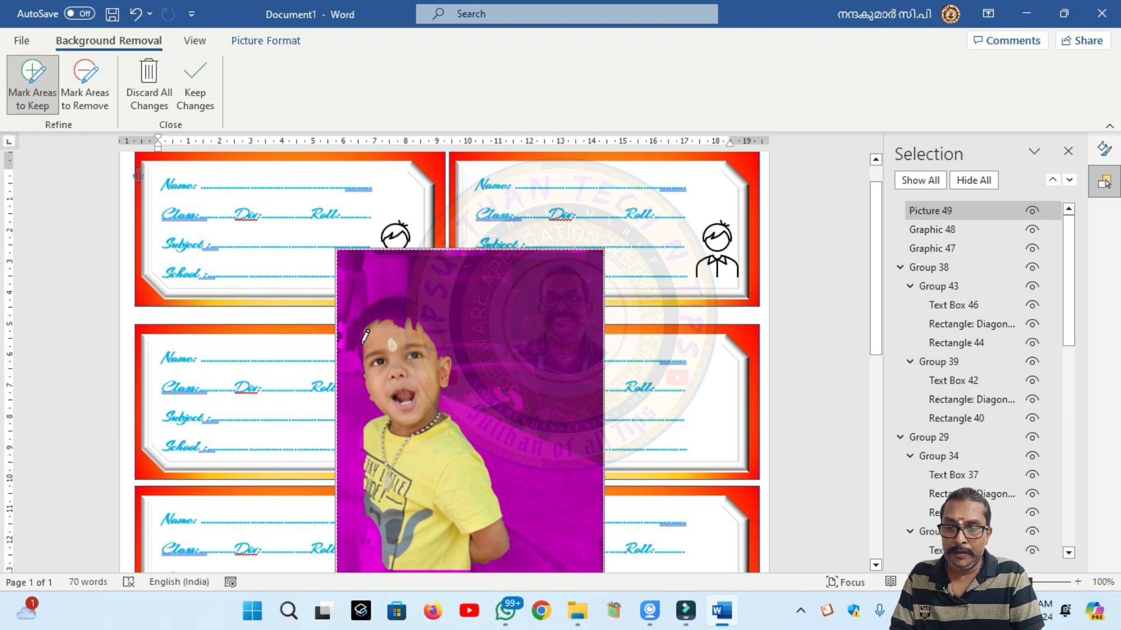
left_click_drag(360, 344, 389, 314)
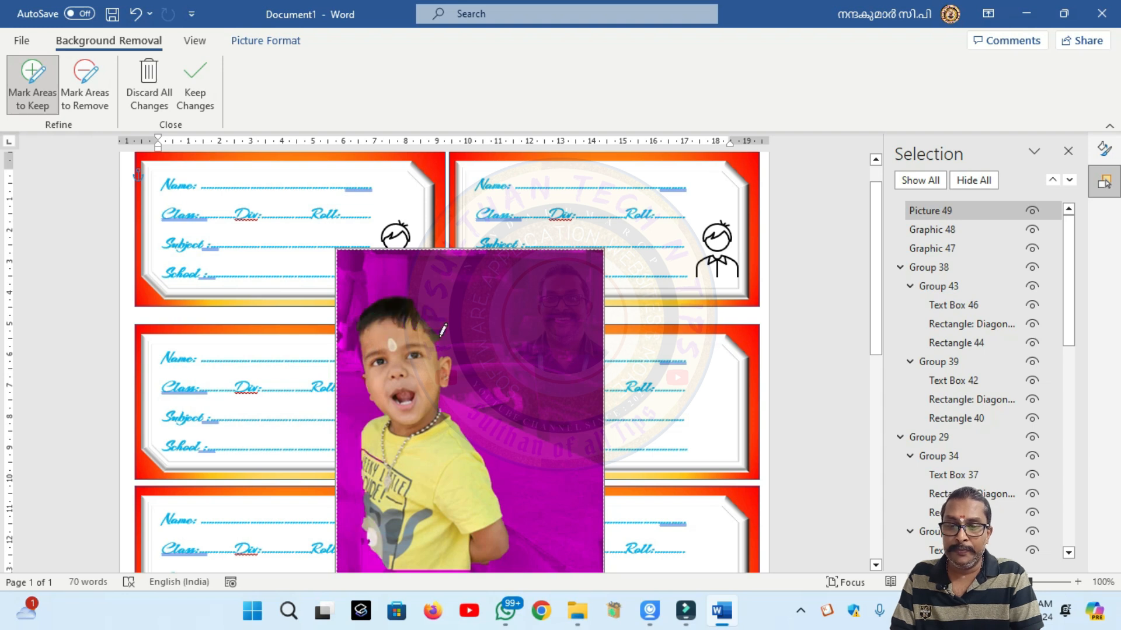
left_click(418, 303)
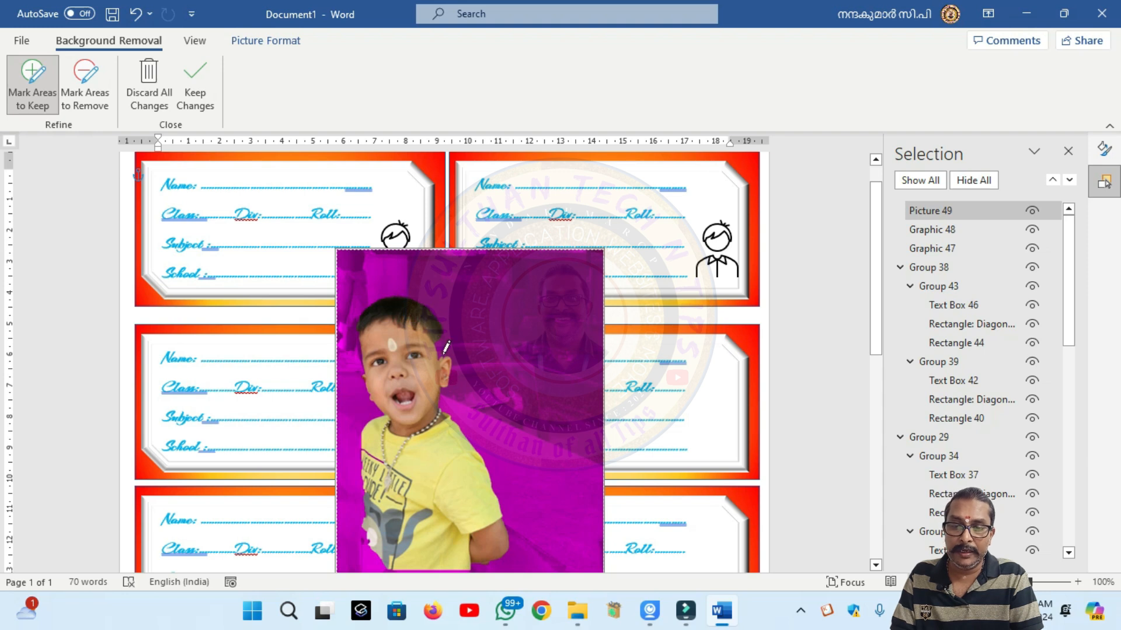
left_click(442, 343)
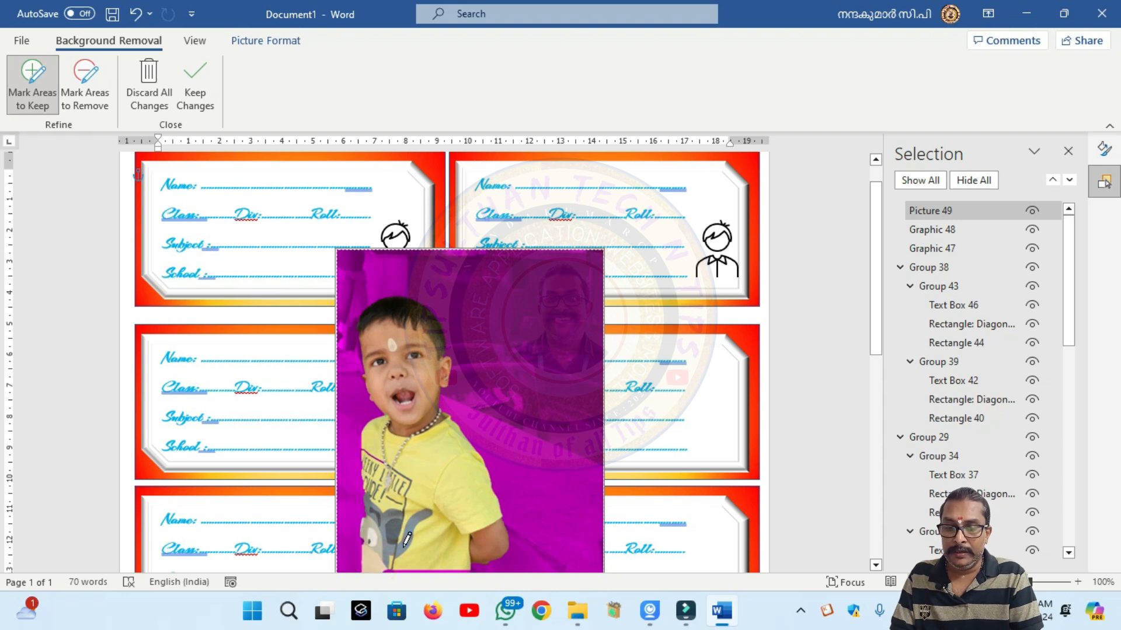
Mark the missing parts of the boy's shirt and its print as areas to keep and apply the background removal.
left_click_drag(388, 567, 429, 571)
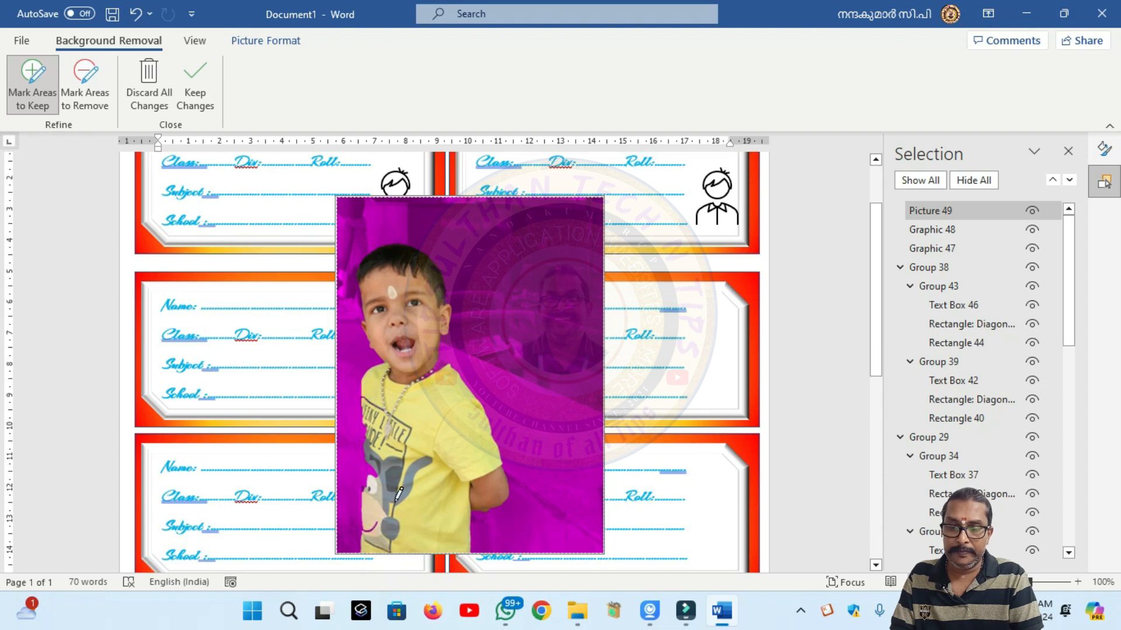
left_click_drag(370, 471, 391, 484)
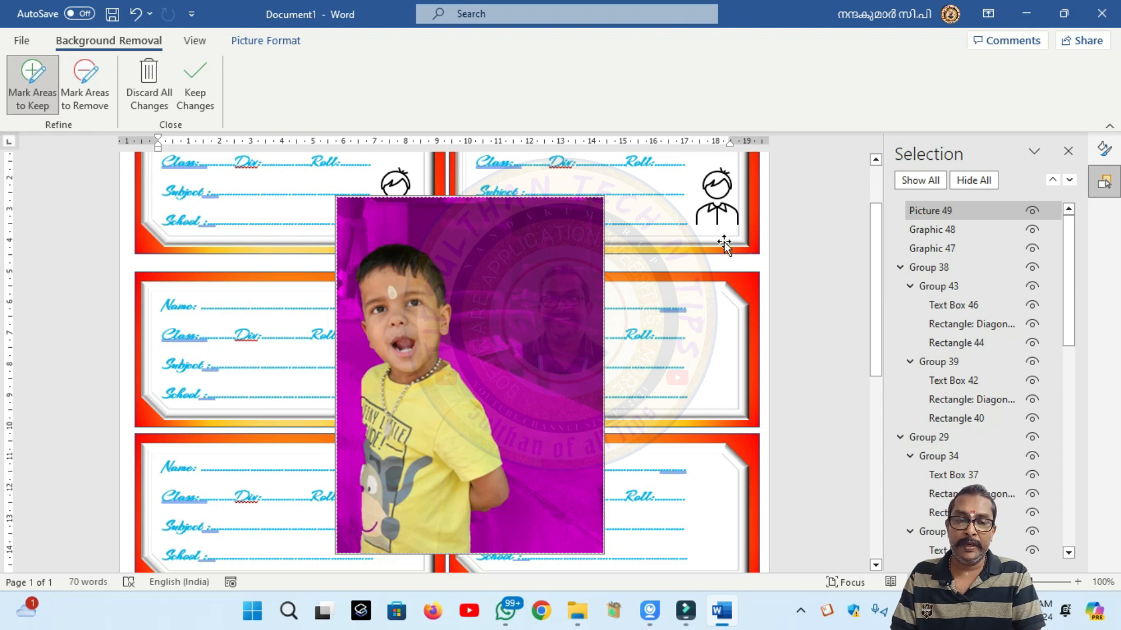
left_click(814, 265)
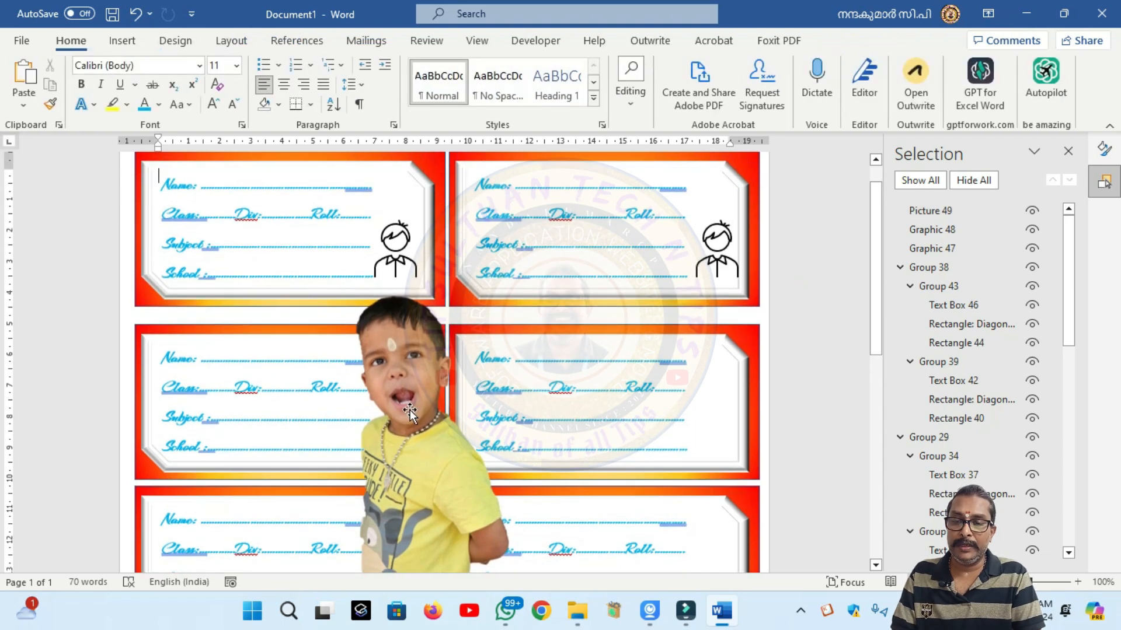
Reopen the background removal, mark the edge of the boy's face and hair as areas to keep, and keep the changes.
left_click(410, 410)
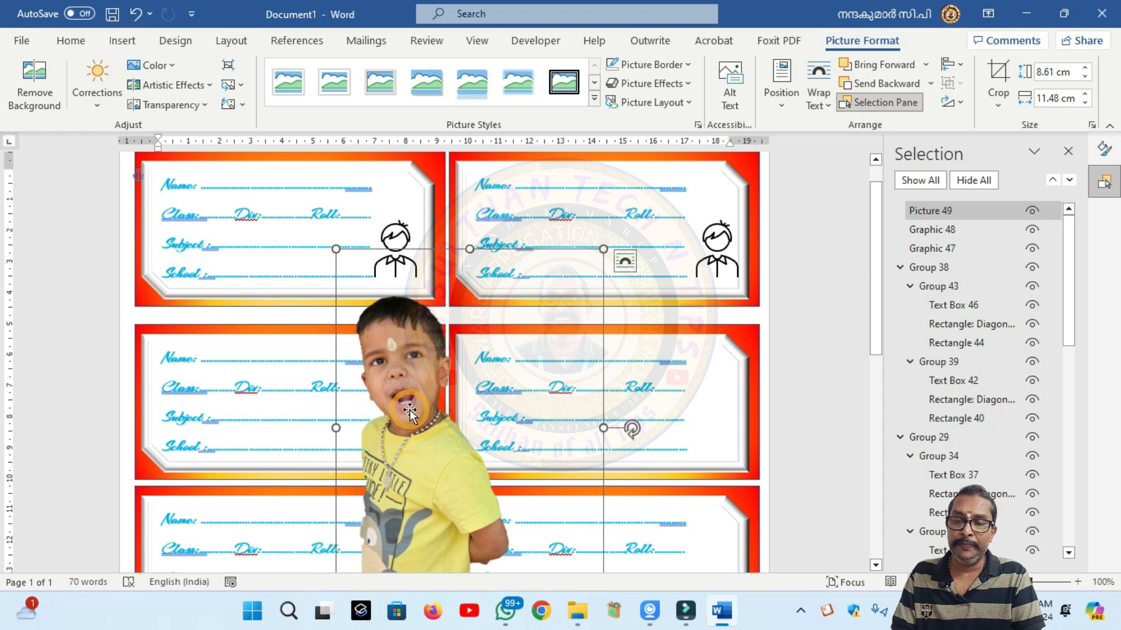
left_click(34, 81)
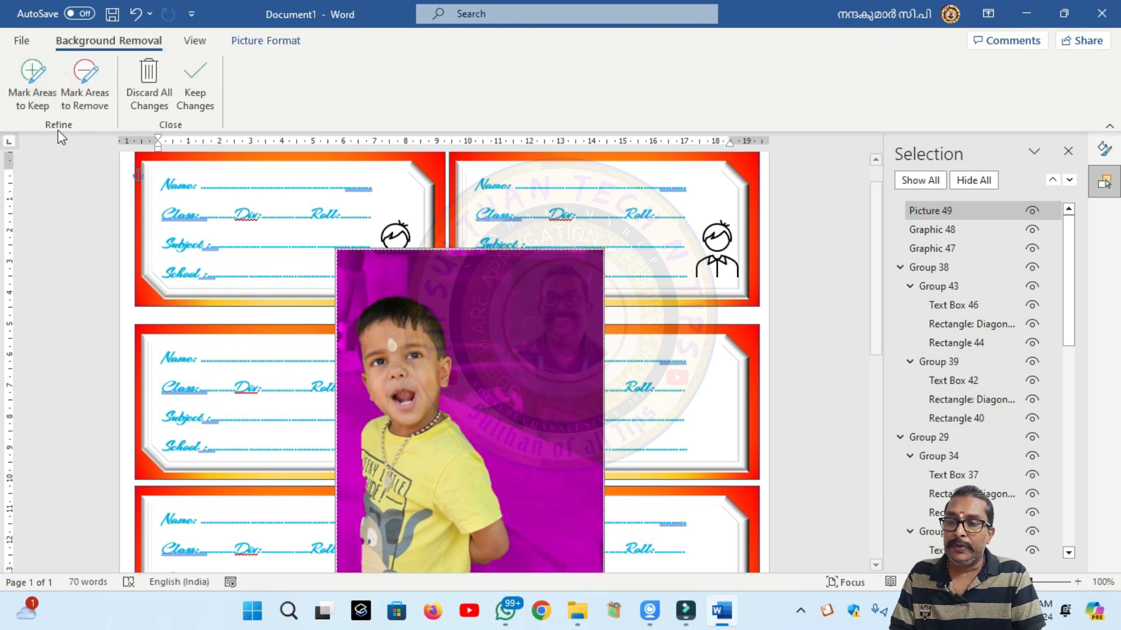
left_click(38, 110)
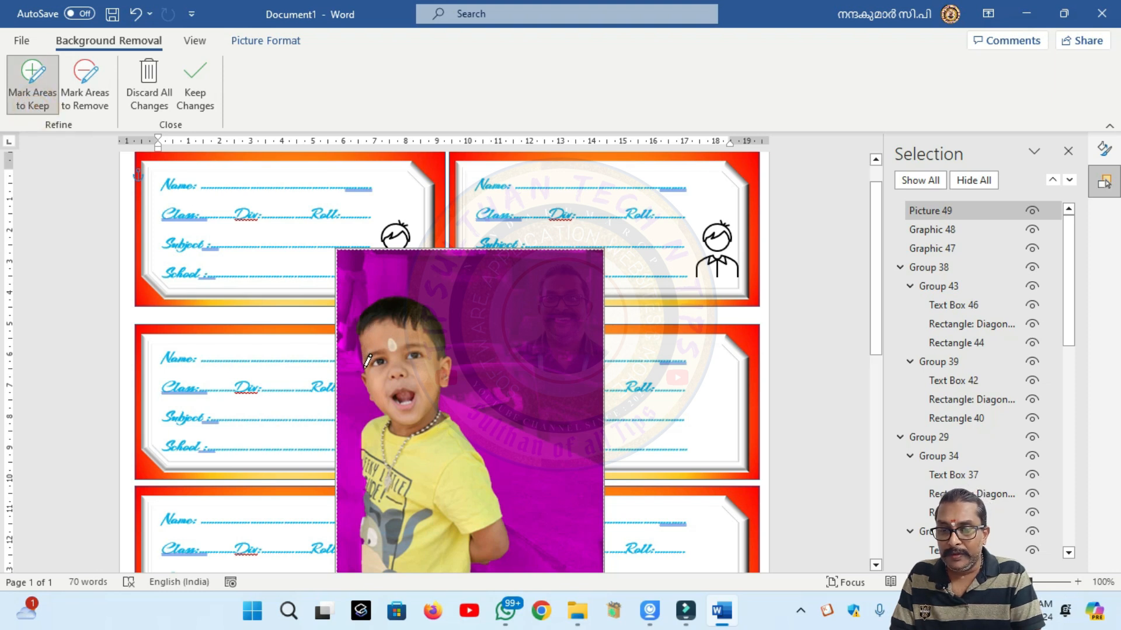
left_click_drag(364, 370, 364, 354)
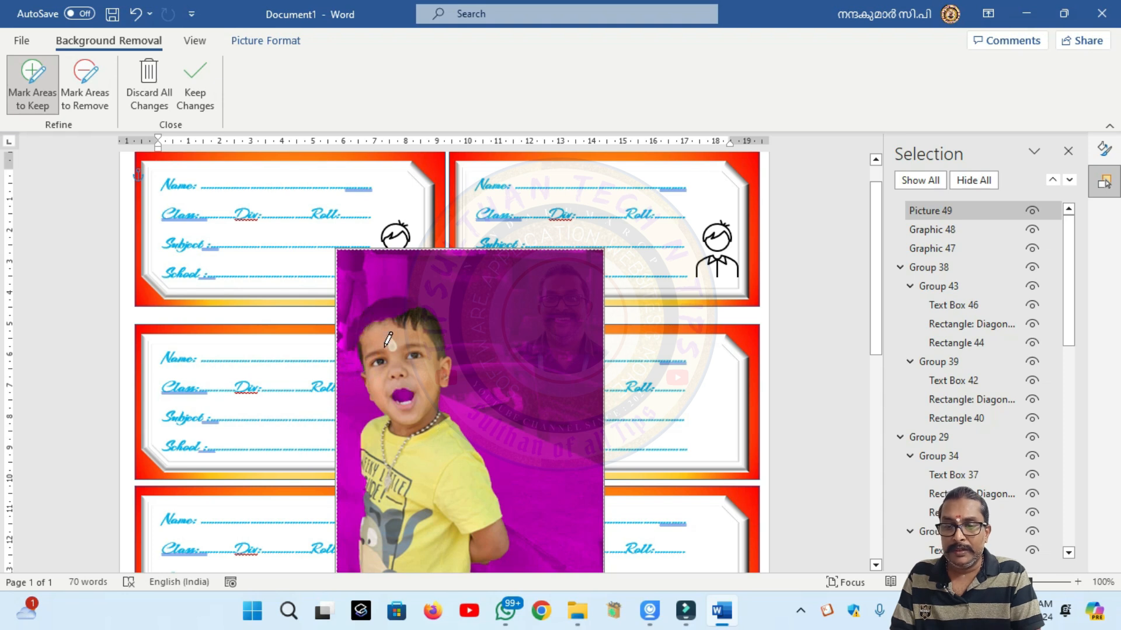
mouse_move(358, 337)
left_mouse_down()
mouse_move(370, 304)
mouse_move(418, 299)
left_mouse_up()
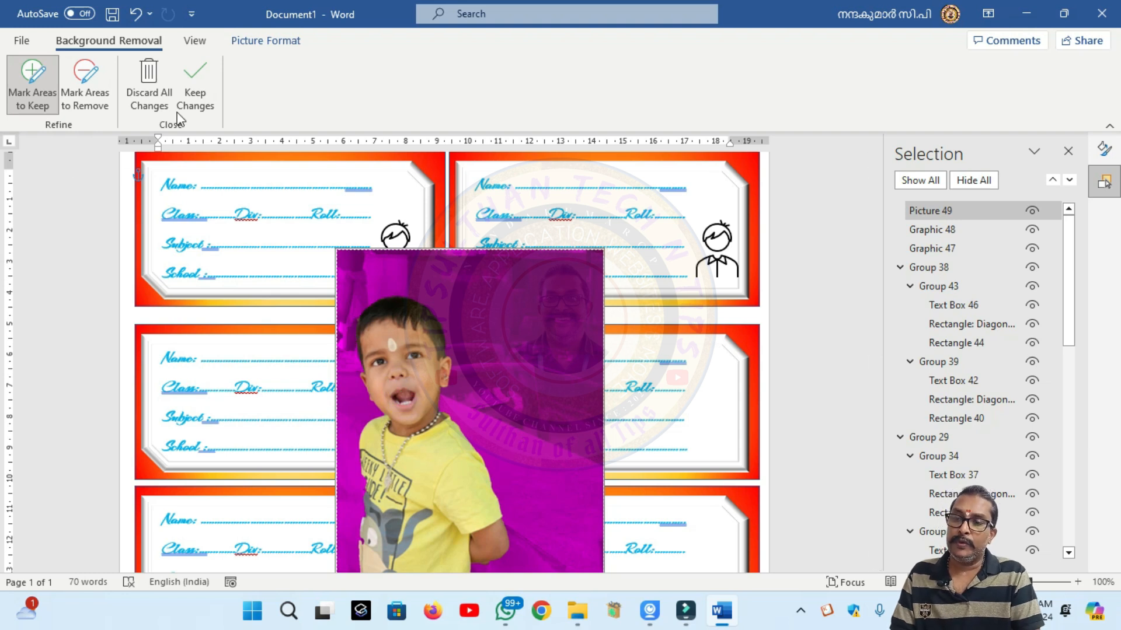
left_click(192, 99)
Shrink the cut-out photo to about 3.02 by 4.02 cm and place it at the right end of the second row's first slip.
left_click(435, 441)
key("shift+Down")
key("shift+Down")
key("shift+Down")
key("shift+Down")
key("shift+Down")
key("shift+Down")
key("shift+Down")
key("shift+Down")
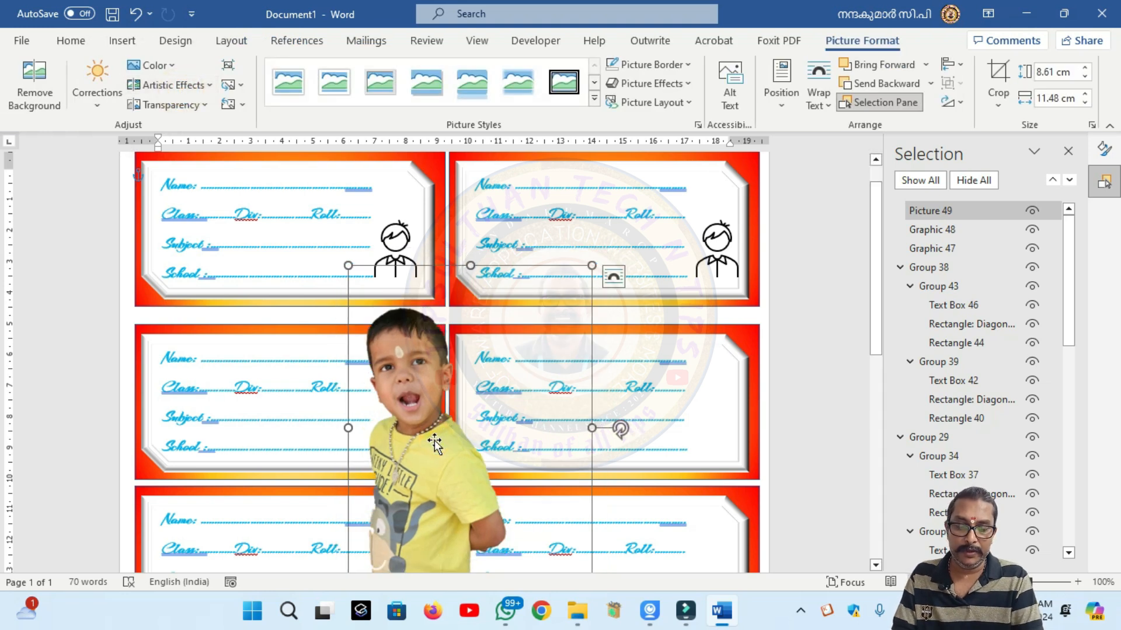
key("shift+Down")
key("shift+Down")
key("shift+Down")
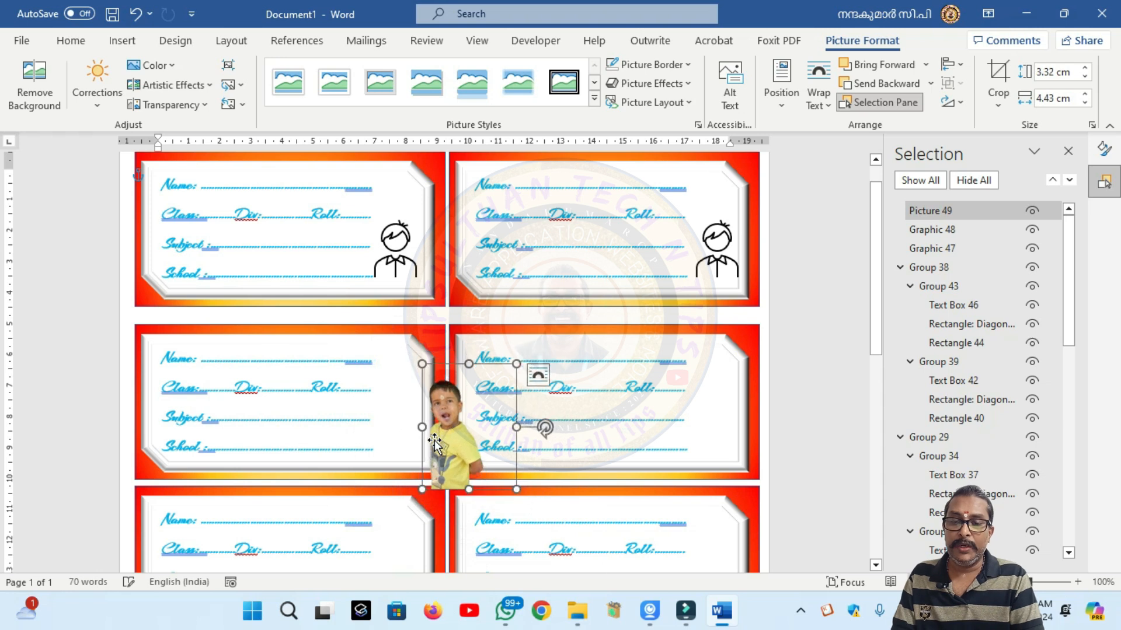
left_click_drag(478, 431, 428, 406)
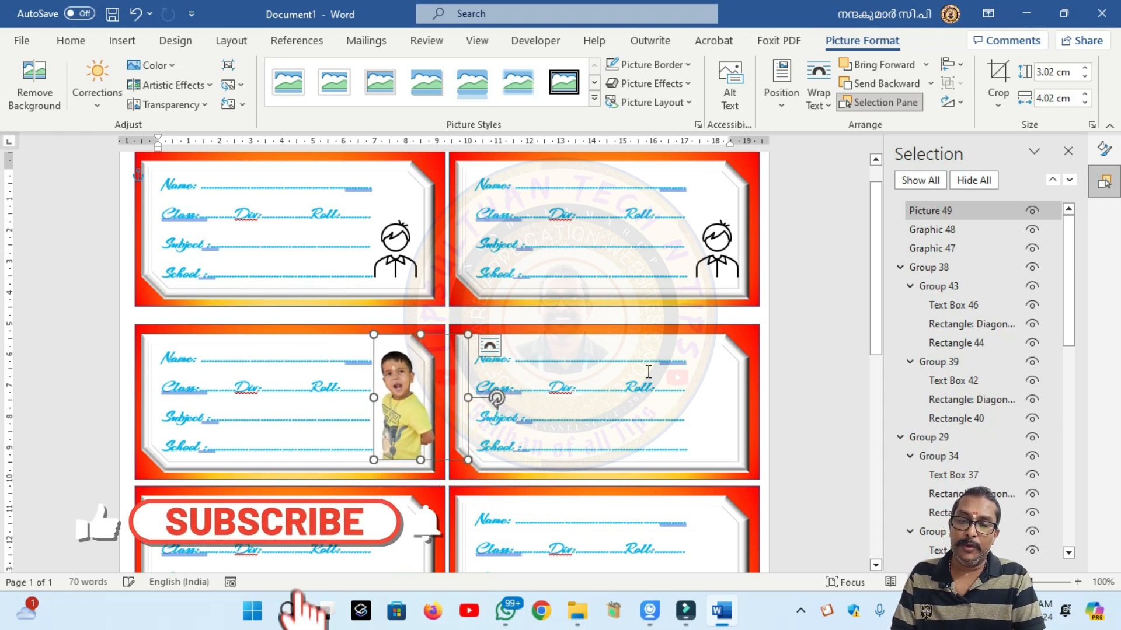
left_click(796, 381)
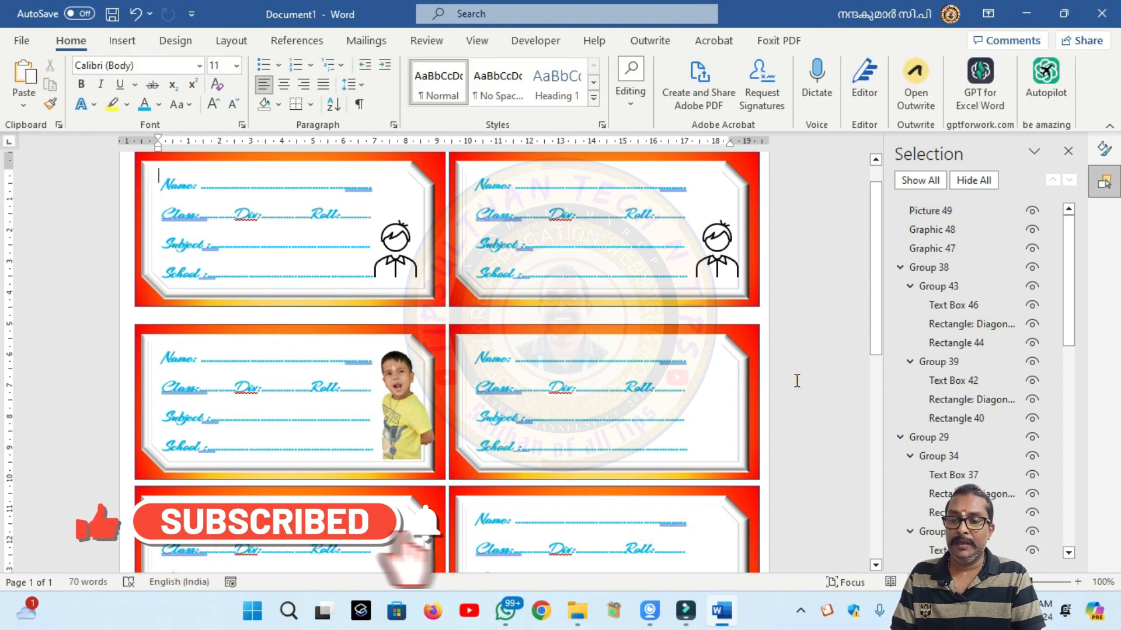
left_click(406, 440)
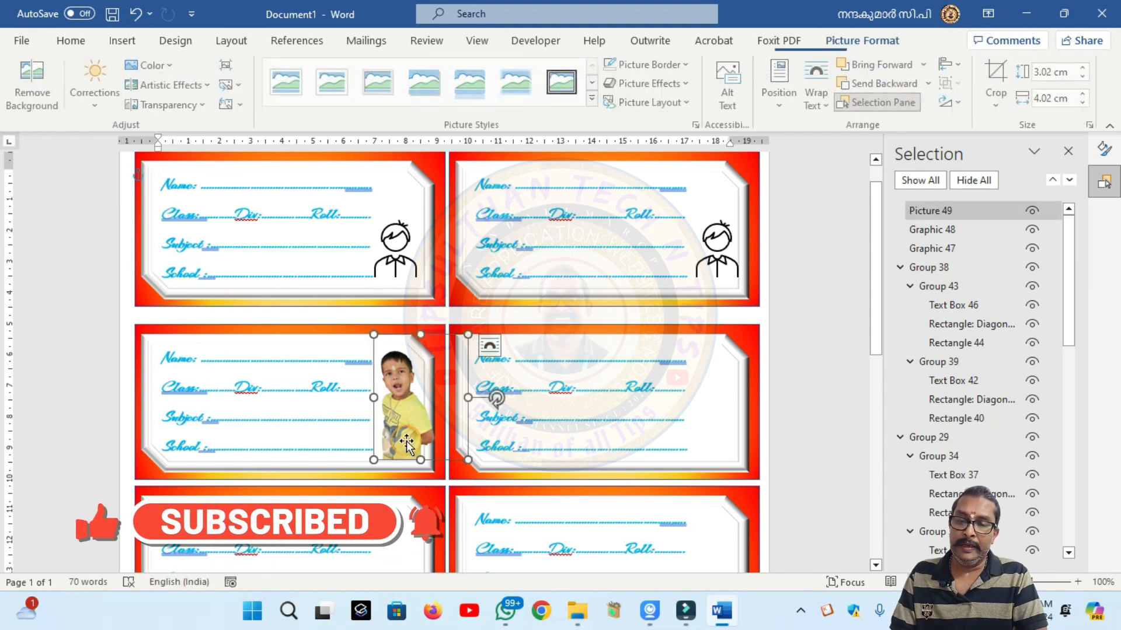
triple_click(62, 300)
left_click(818, 328)
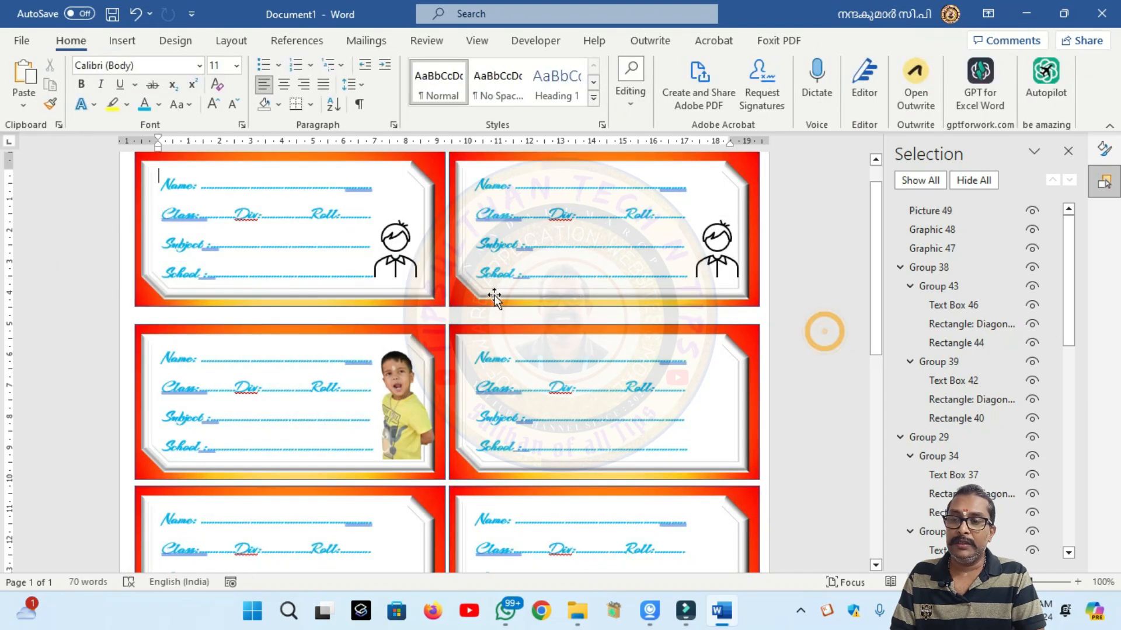
Insert the picture 20230218_180046.jpg from this device and set its text wrapping to In Front of Text.
left_click(121, 48)
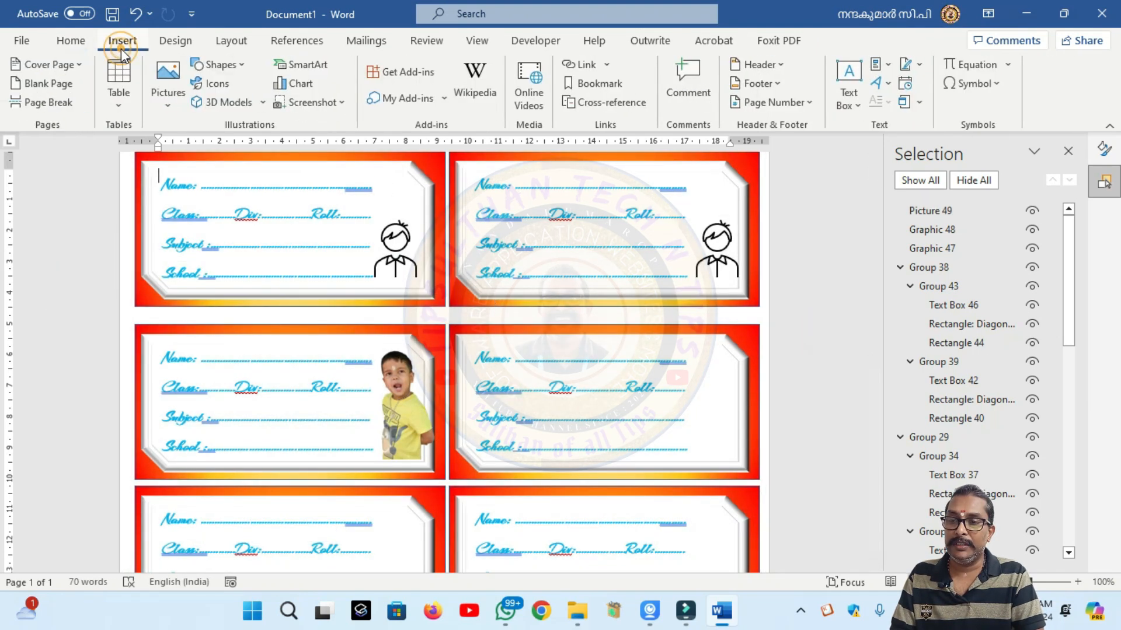
left_click(167, 107)
left_click(202, 150)
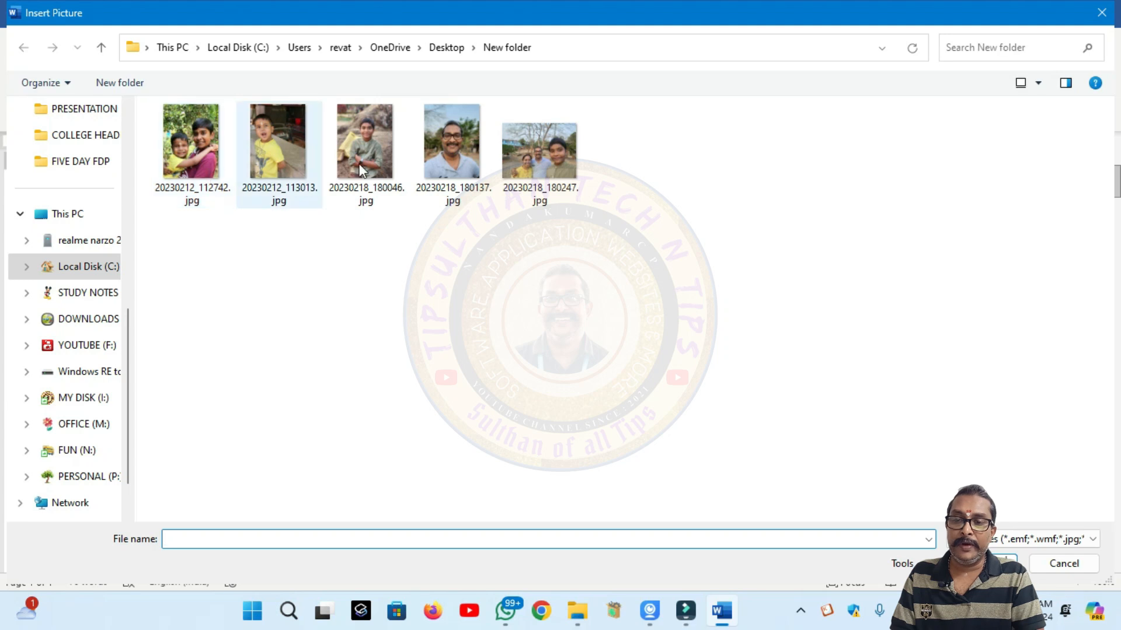
double_click(377, 150)
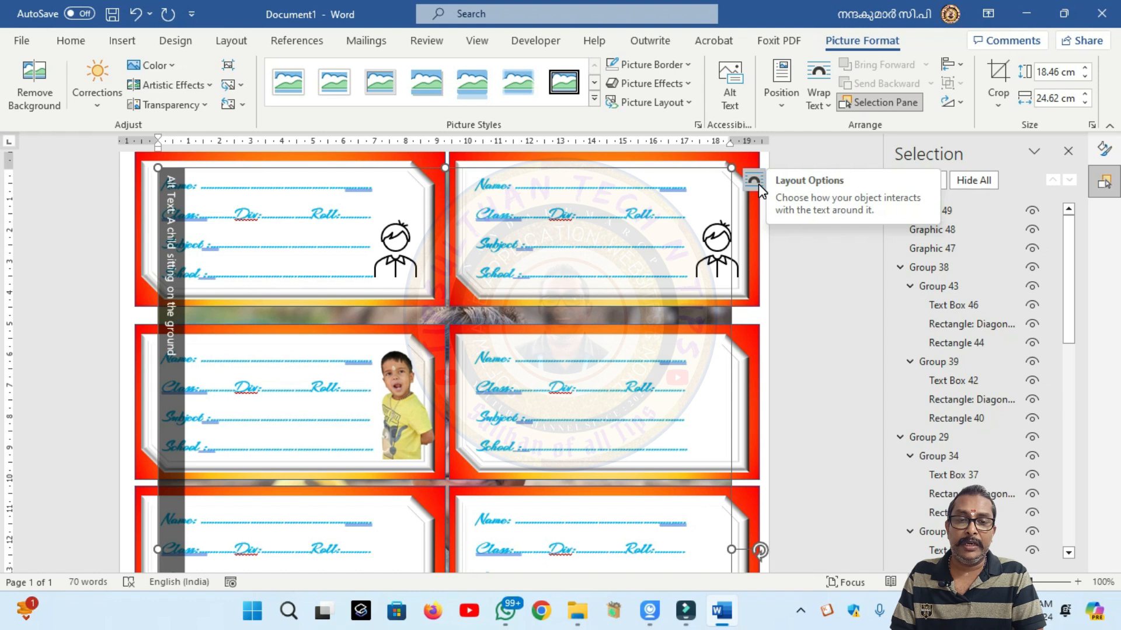
left_click(757, 183)
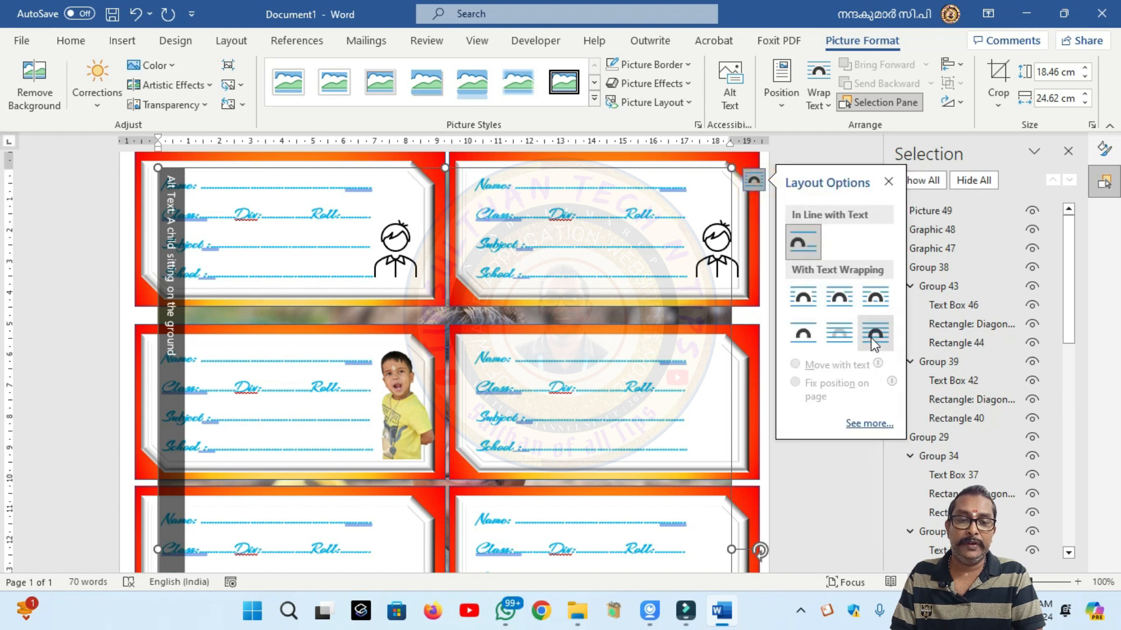
left_click(875, 334)
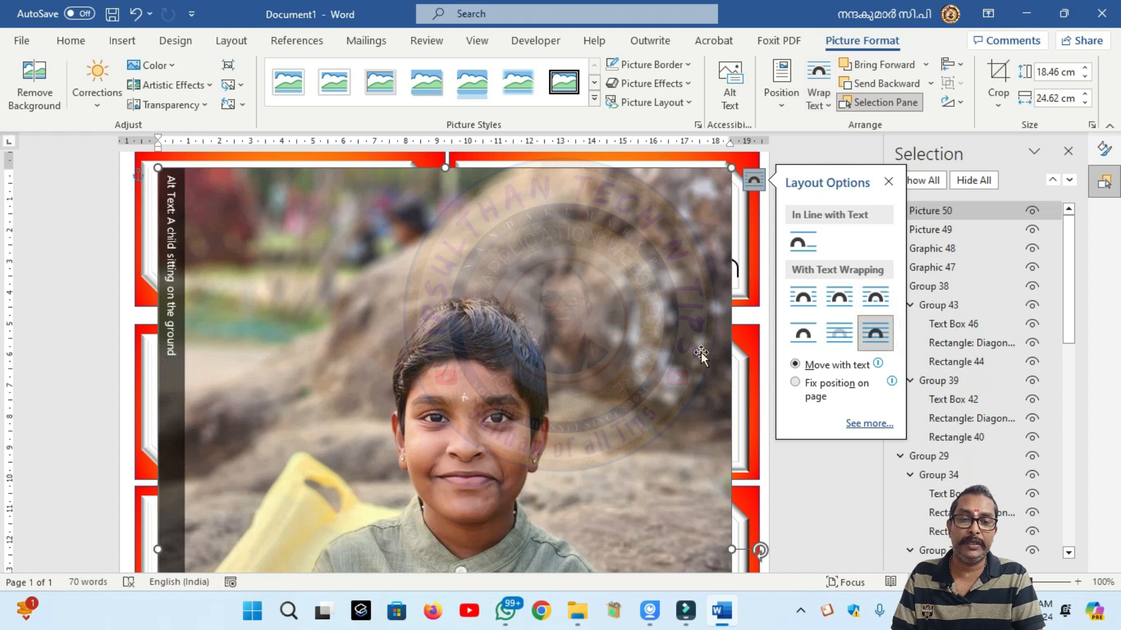
Shrink the new photo to about 10.42 by 13.89 cm and move it up over the first two rows of slips.
left_click(553, 381)
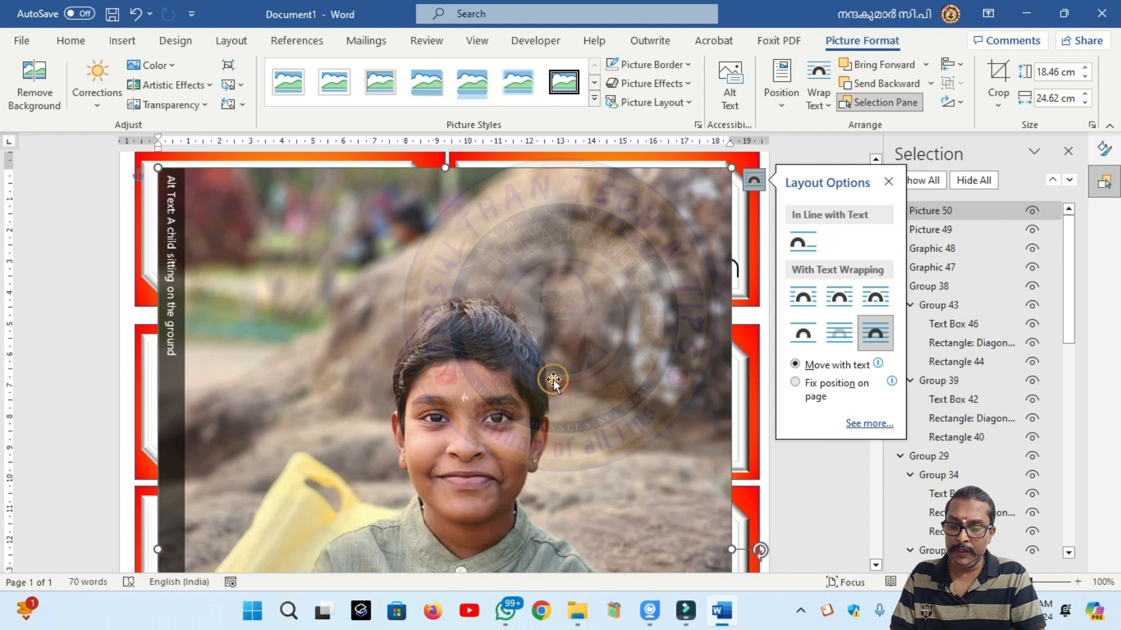
key("shift+Down")
key("shift+Down")
key("shift+Down")
key("shift+Down")
key("shift+Down")
key("shift+Down")
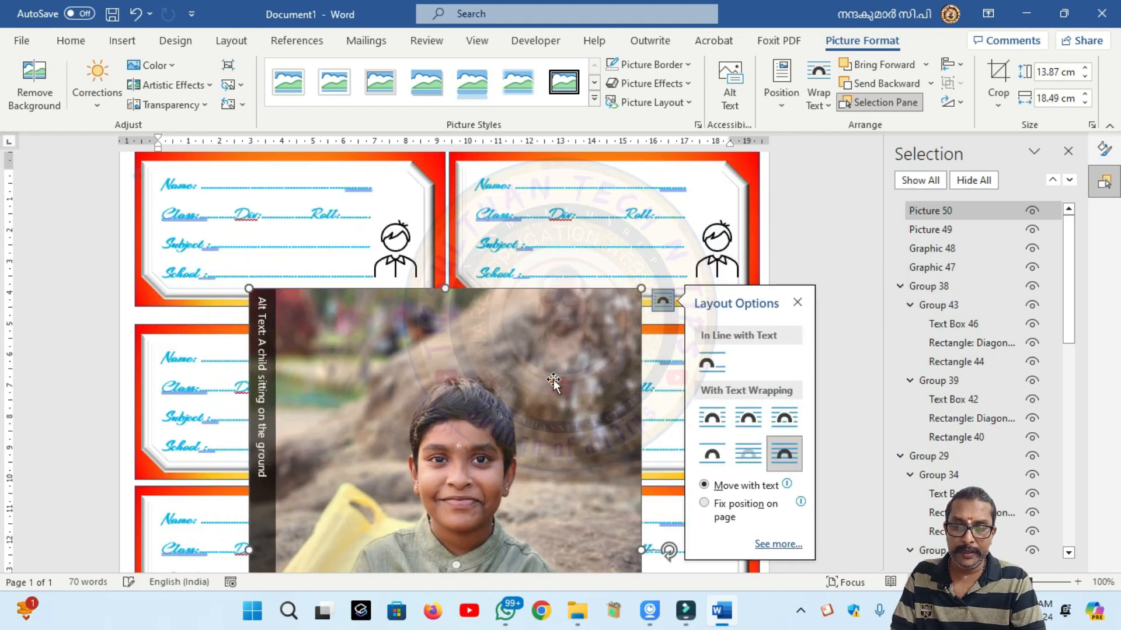
left_click_drag(456, 365, 443, 202)
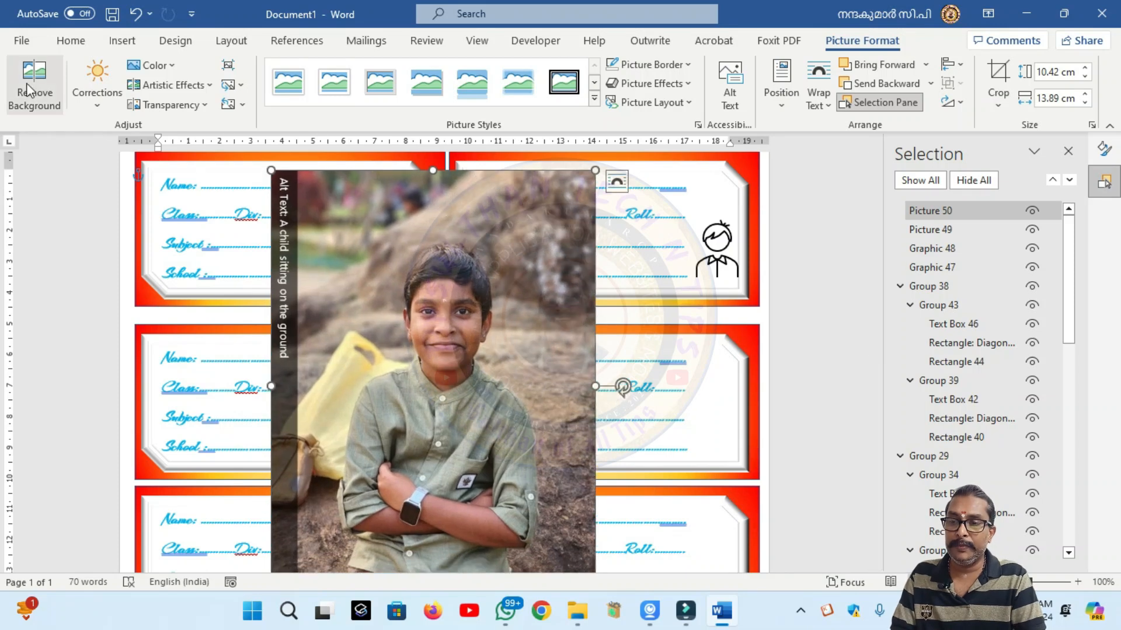
left_click(408, 275)
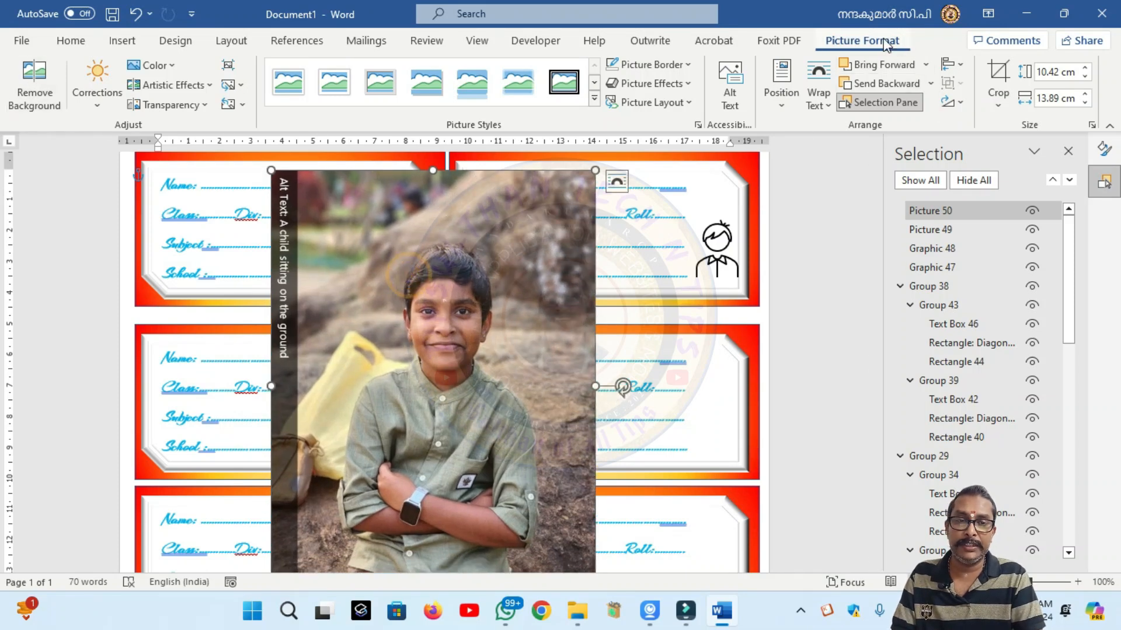
Start background removal on the new photo and mark the yellow bag beside the boy as an area to remove.
left_click(40, 79)
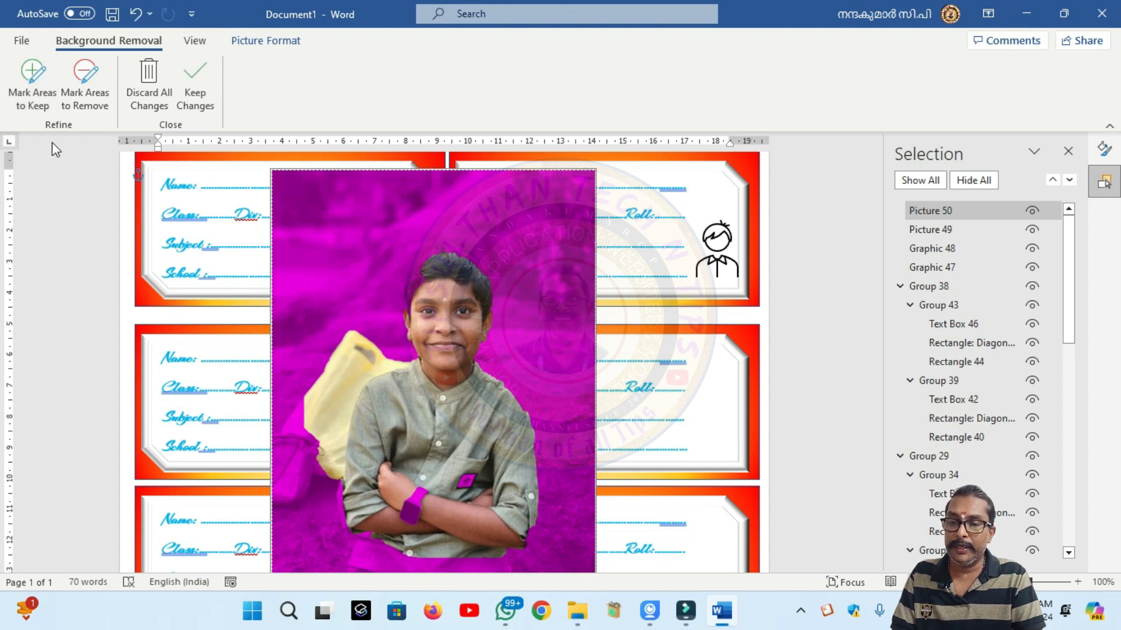
left_click(30, 92)
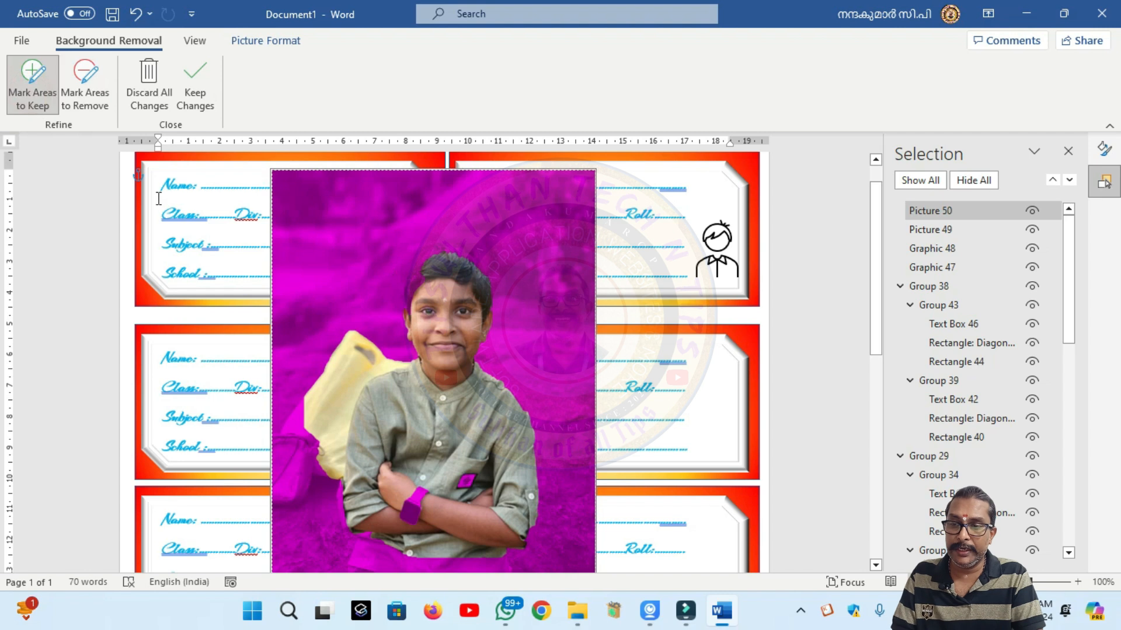
left_click(90, 103)
left_click_drag(339, 426, 362, 348)
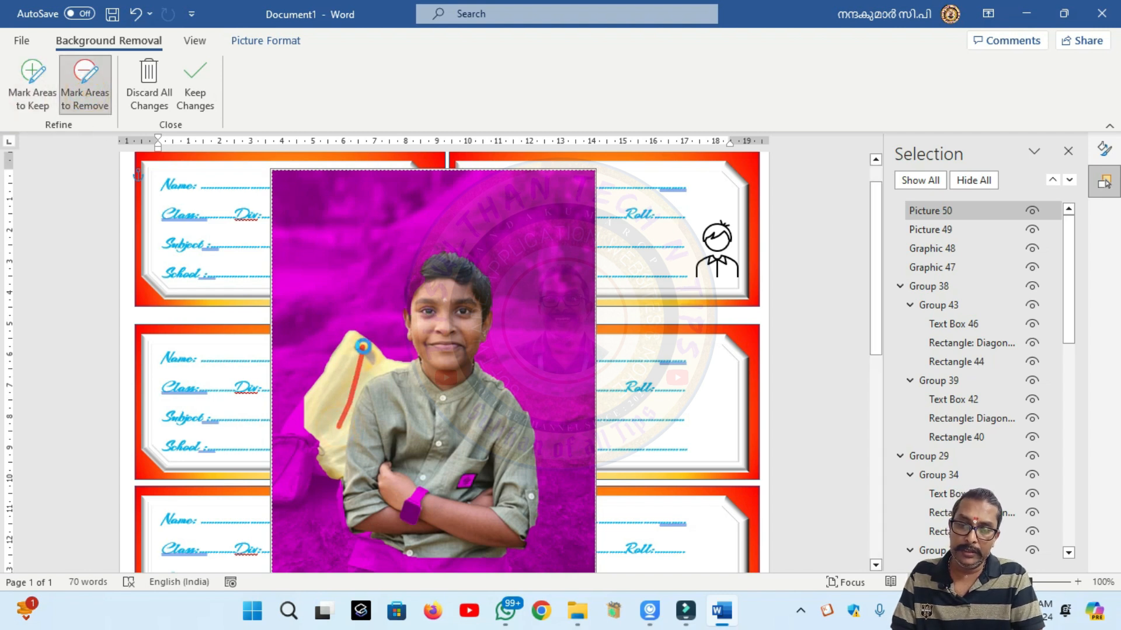
Mark the boy's wristwatch, shirt badge, shirt bottom and sleeve edge as areas to keep.
left_click(37, 91)
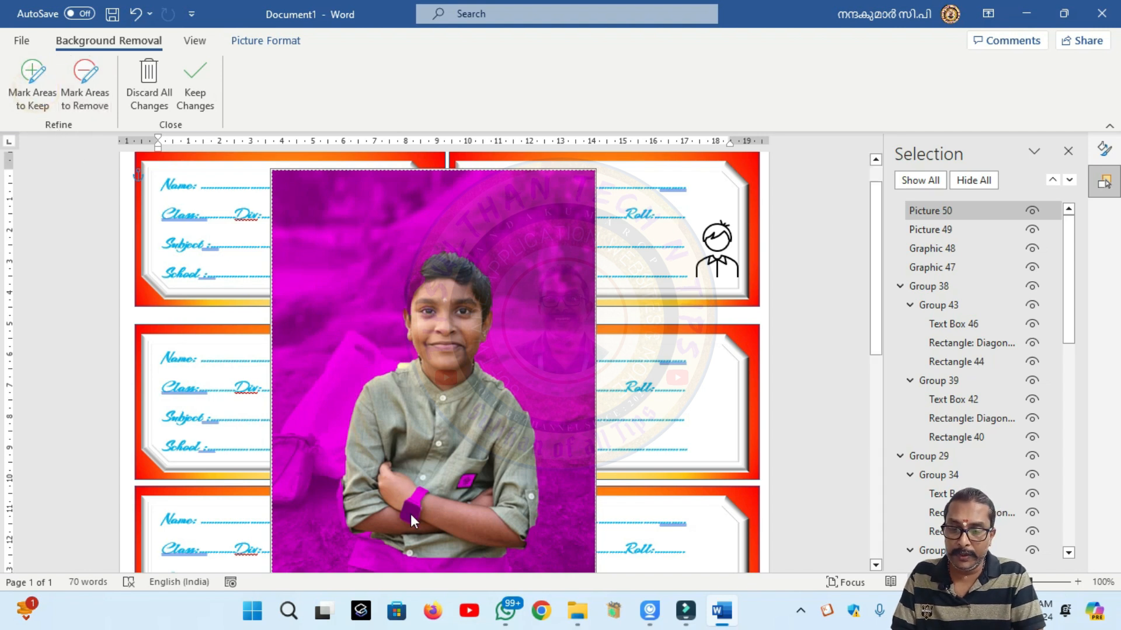
left_click(23, 99)
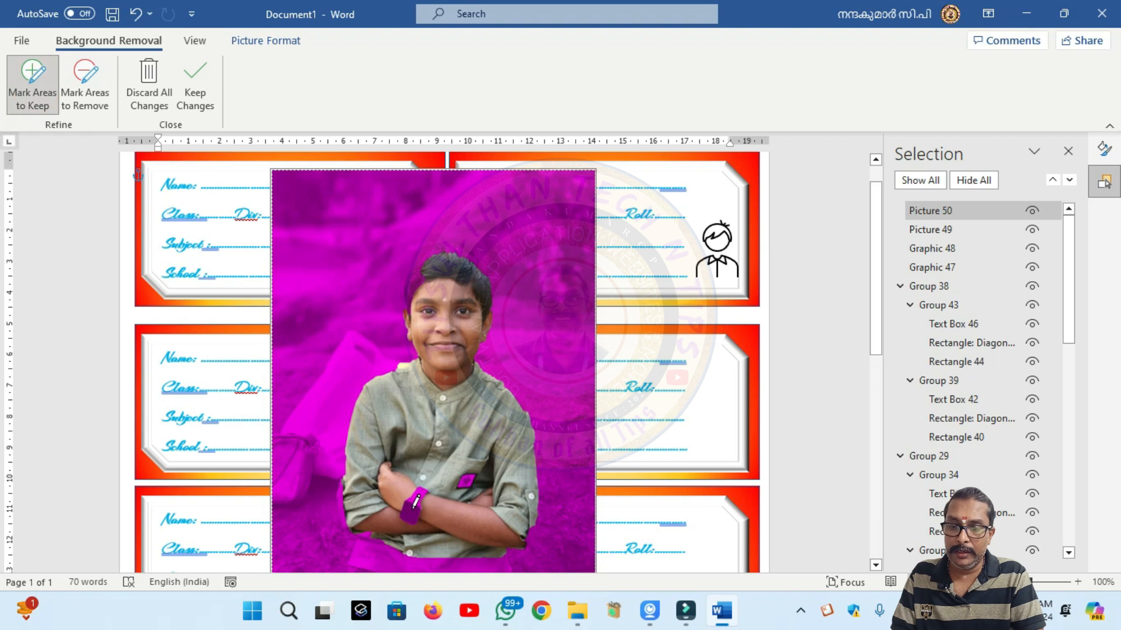
left_click_drag(408, 514, 413, 492)
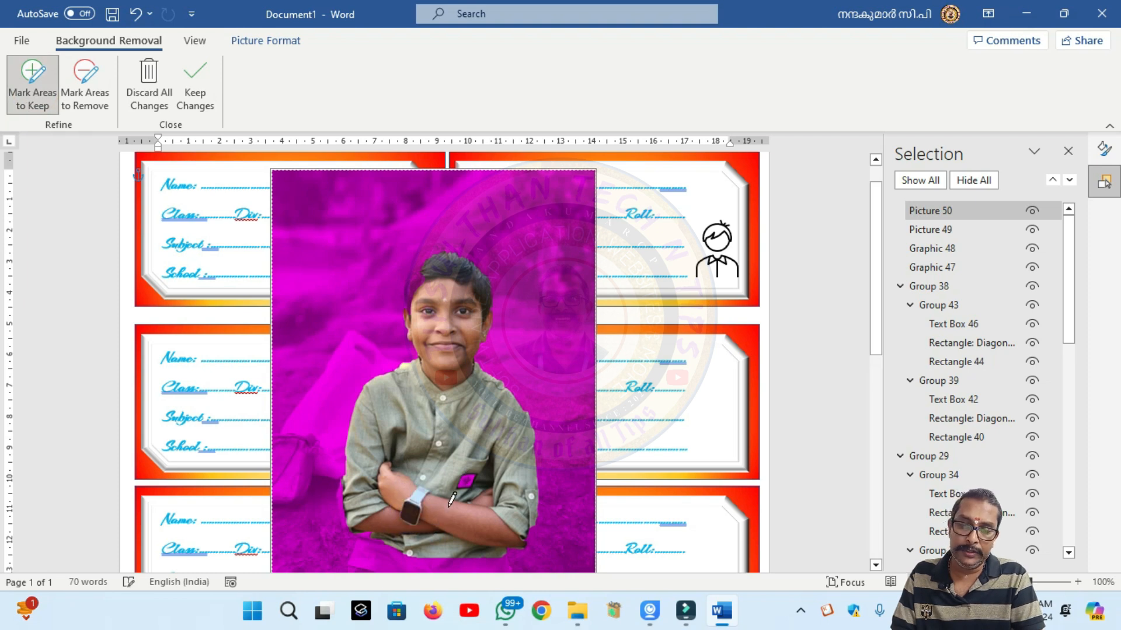
left_click(467, 480)
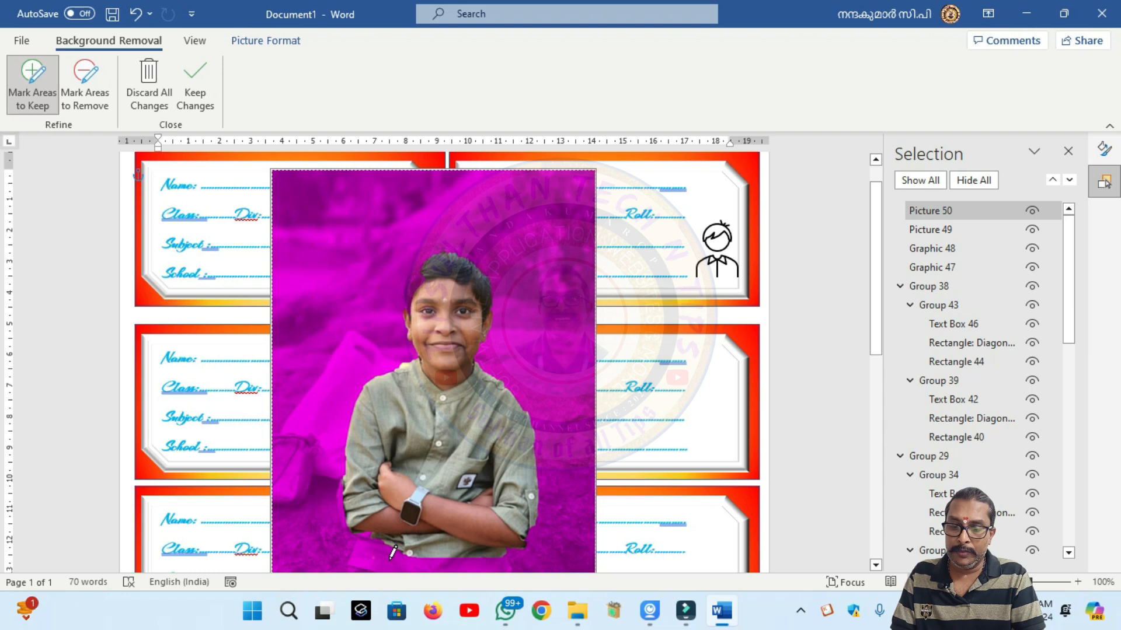
left_click_drag(371, 557, 459, 561)
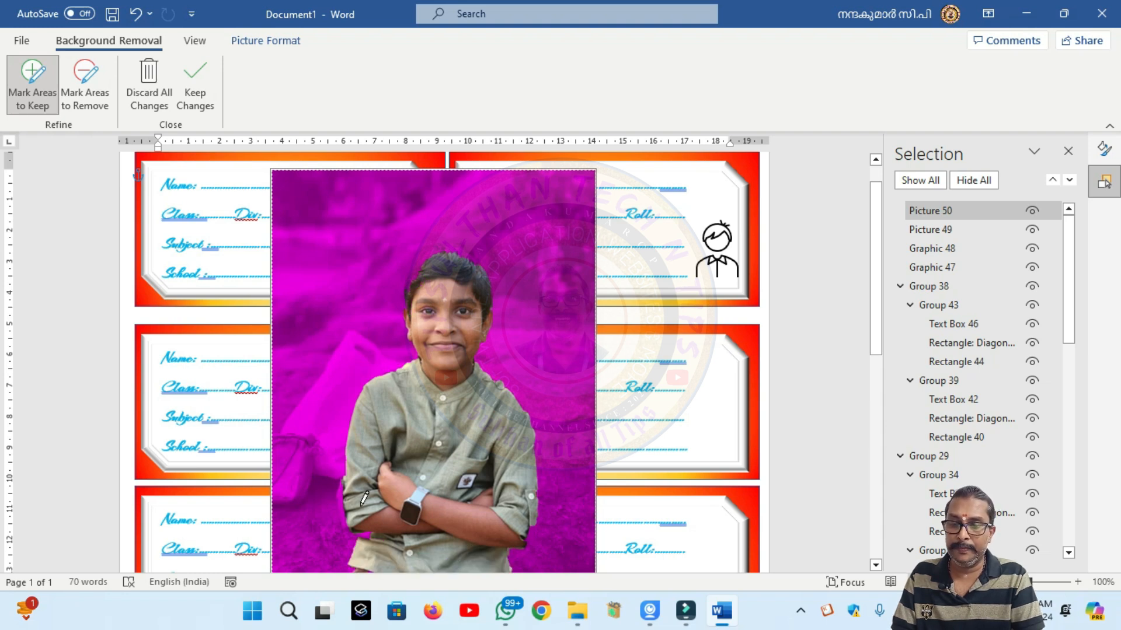
left_click_drag(370, 533, 360, 535)
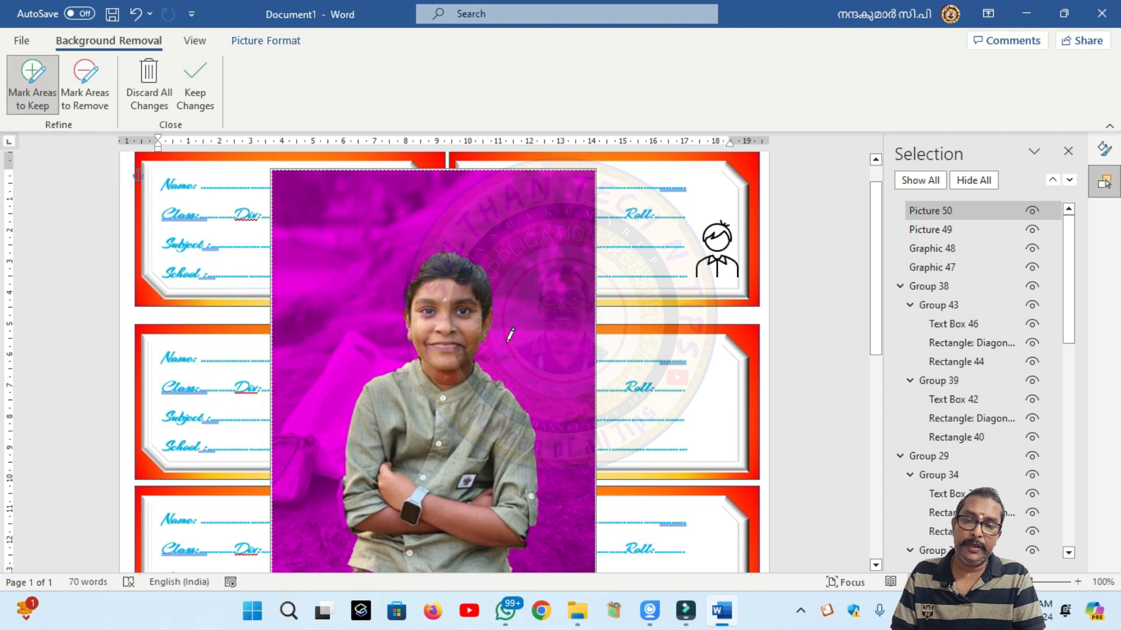
Mark the top of the boy's hair as an area to keep and apply the background removal.
left_click_drag(416, 264, 449, 246)
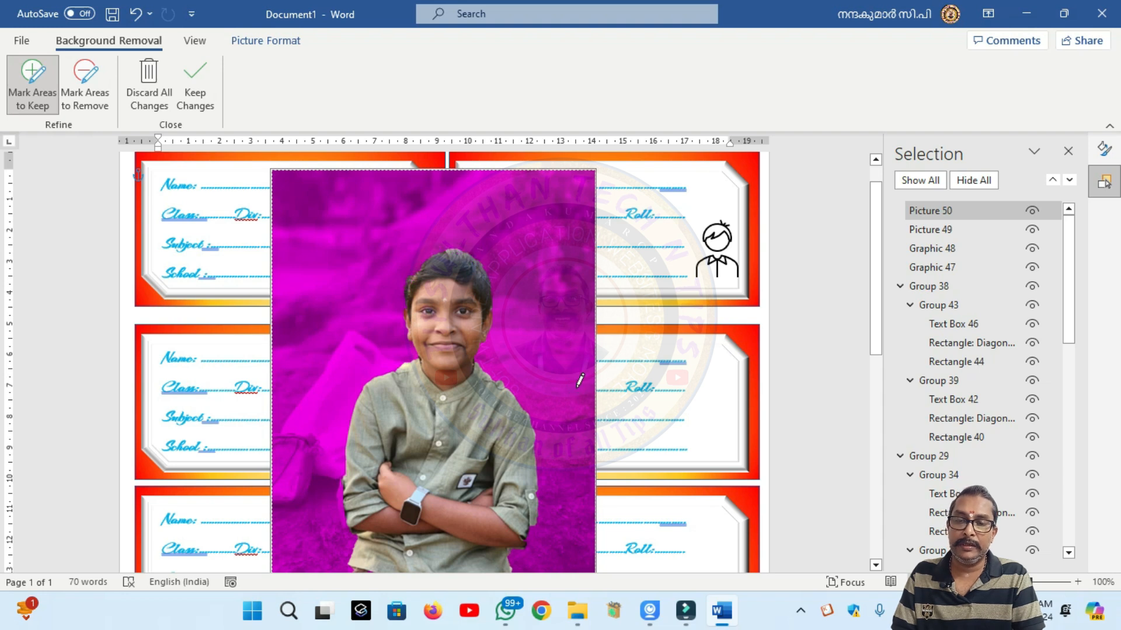
mouse_move(412, 272)
left_mouse_down()
mouse_move(453, 244)
mouse_move(468, 248)
left_mouse_up()
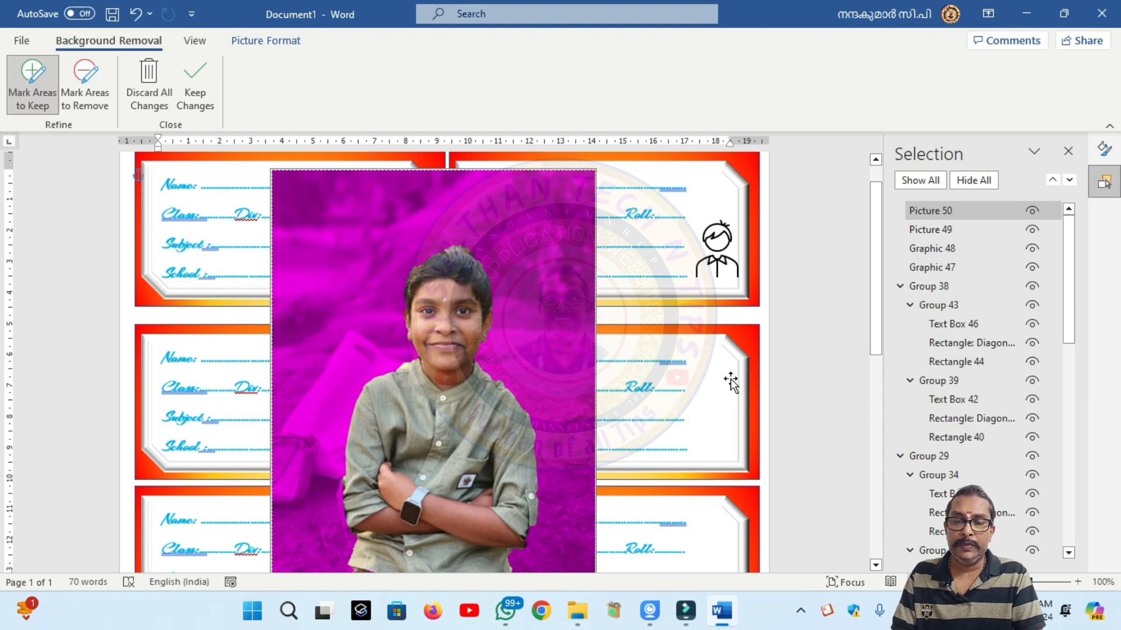
left_click(817, 311)
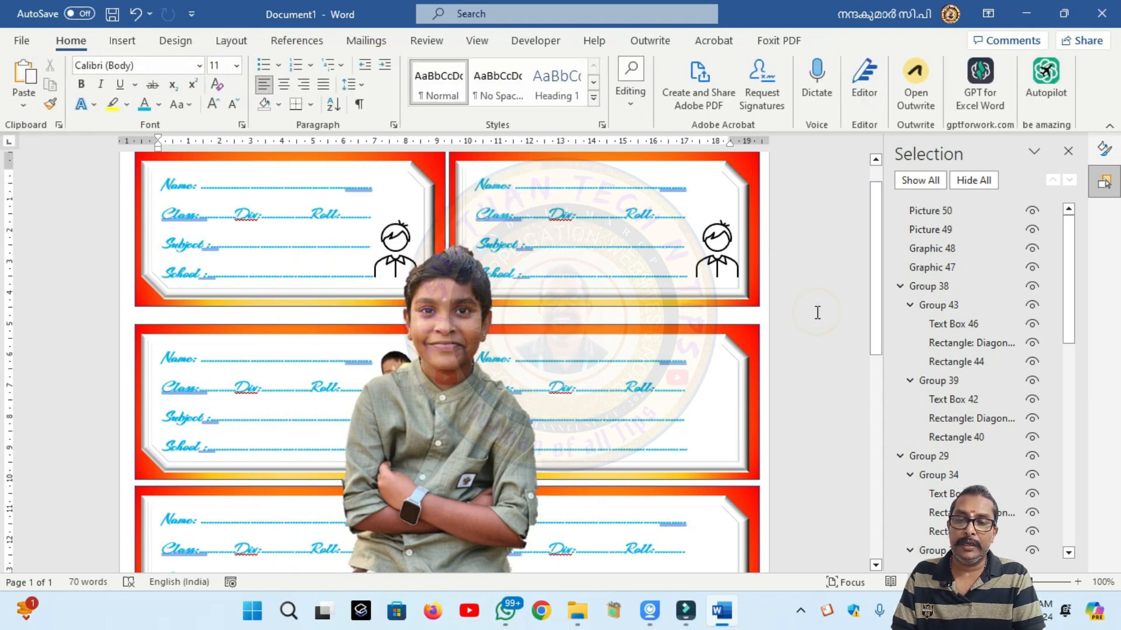
Shrink the cut-out photo to about 3.32 by 4.43 cm and place it at the right end of the second row's second slip.
left_click(432, 439)
key("shift+Down")
key("shift+Down")
key("shift+Down")
key("shift+Down")
key("shift+Down")
key("shift+Down")
key("shift+Down")
key("shift+Down")
key("shift+Down")
key("shift+Down")
key("shift+Down")
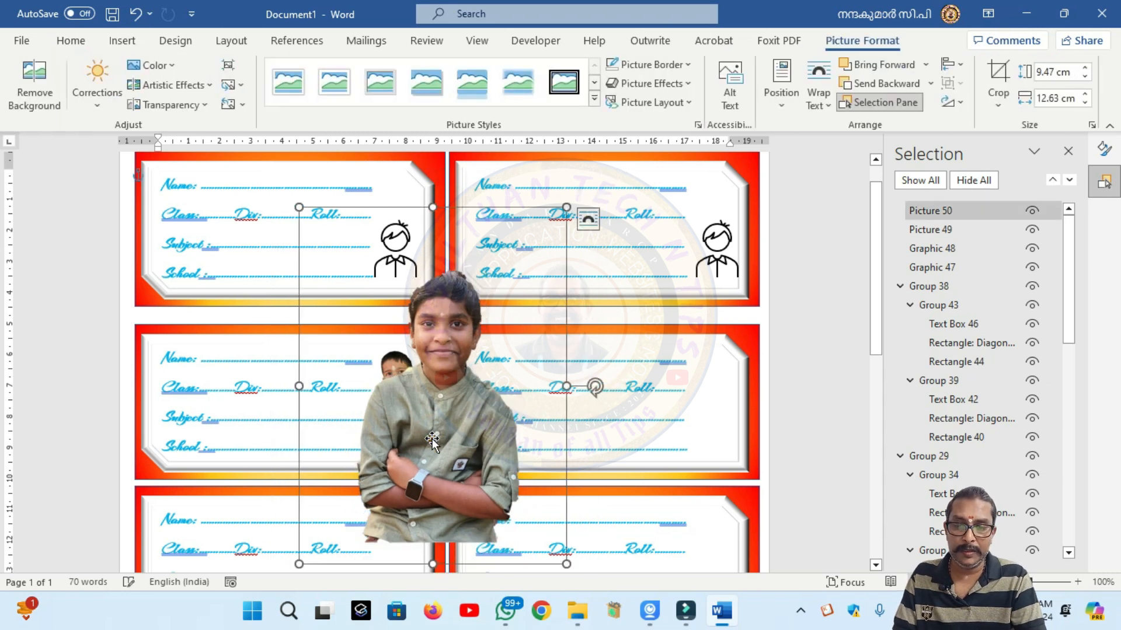
key("shift+Down")
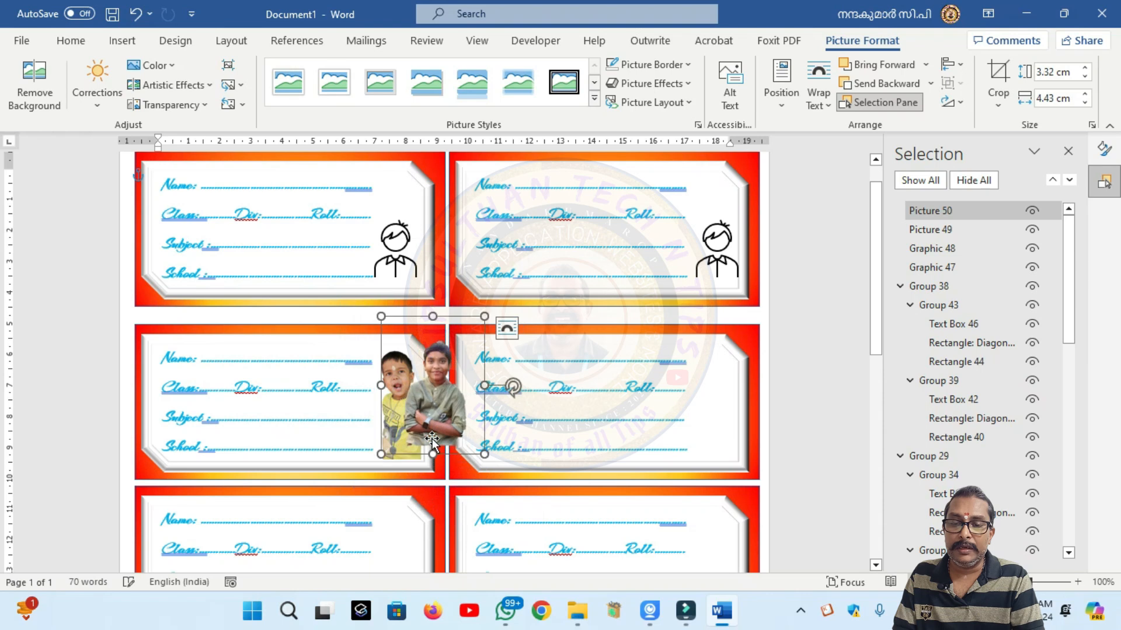
left_click_drag(404, 318, 673, 334)
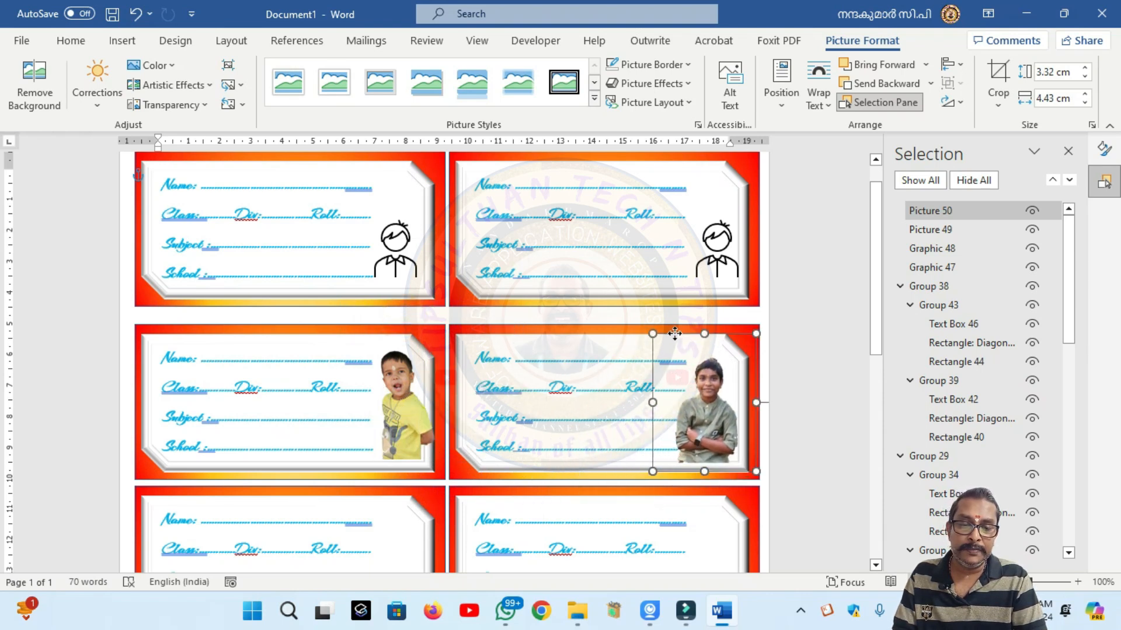
left_click(805, 362)
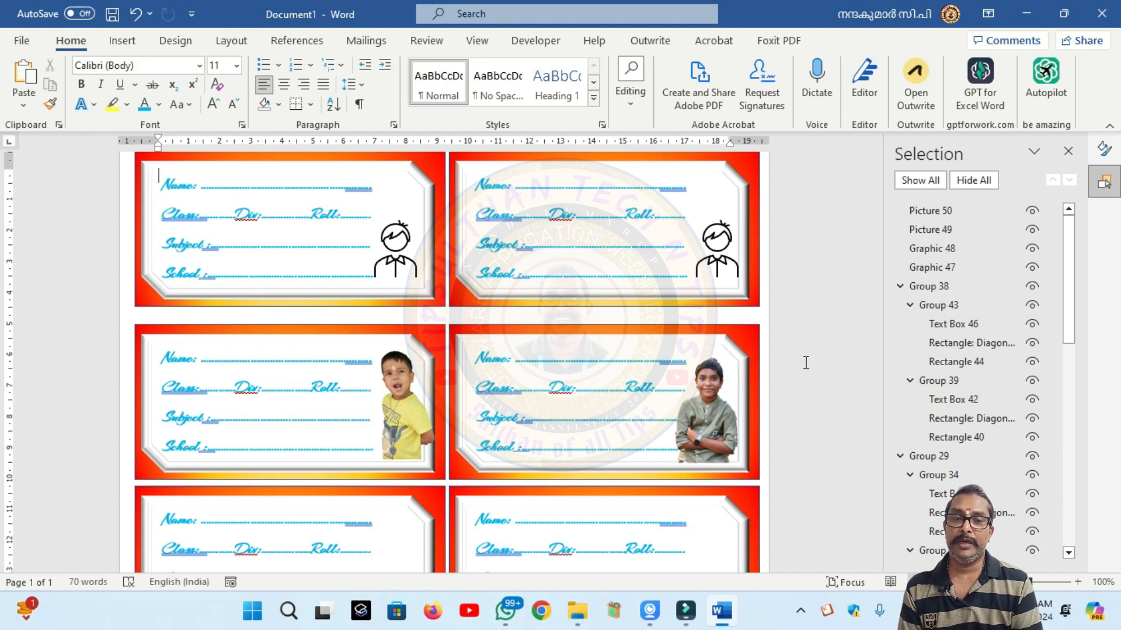
Switch to Chrome, search Google for "bg remover" and open the remove.bg website.
left_click(1026, 13)
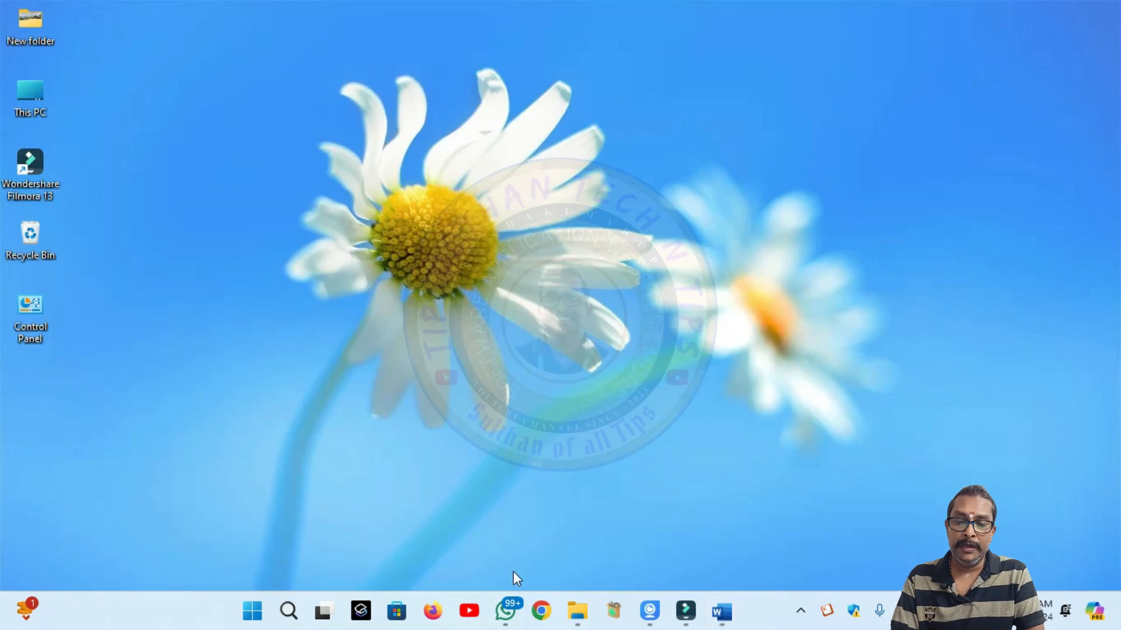
left_click(542, 611)
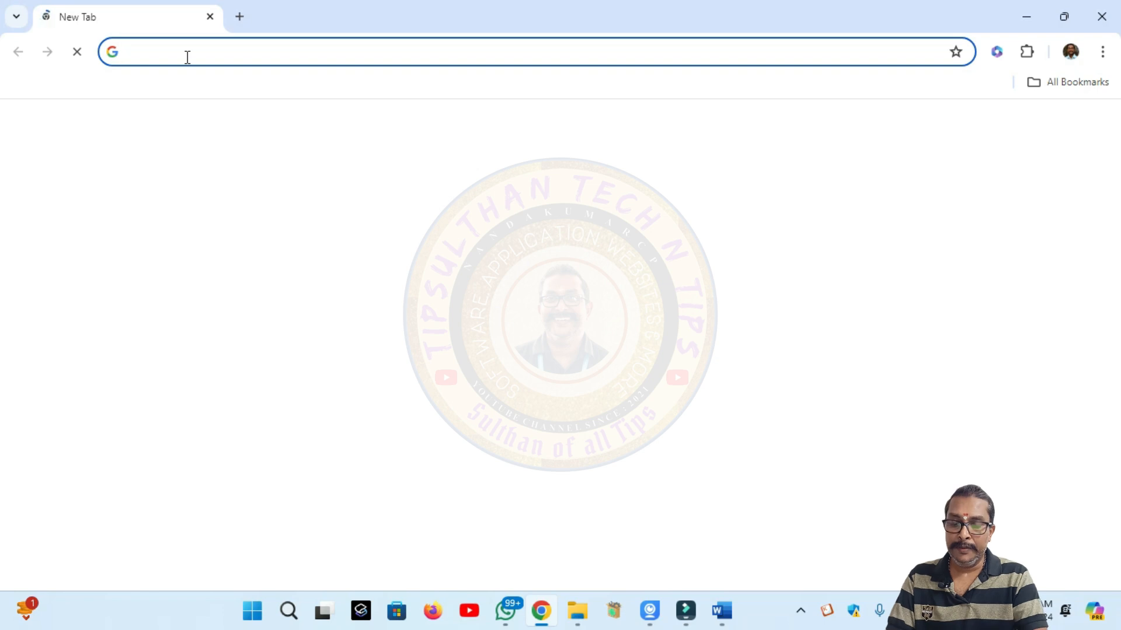
type("bg")
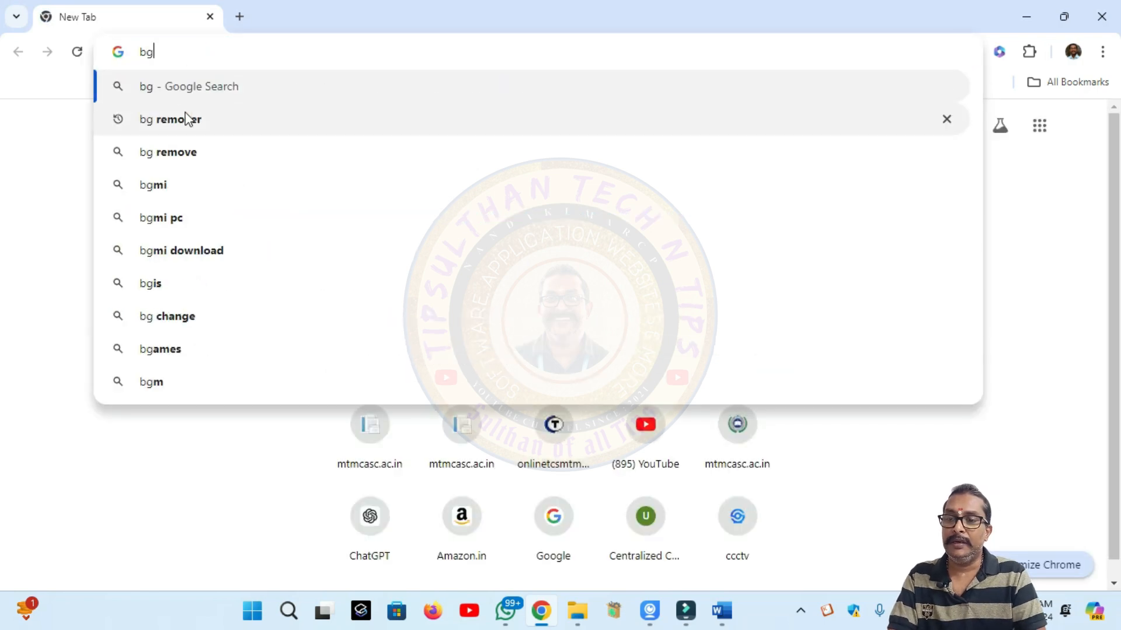
left_click(185, 119)
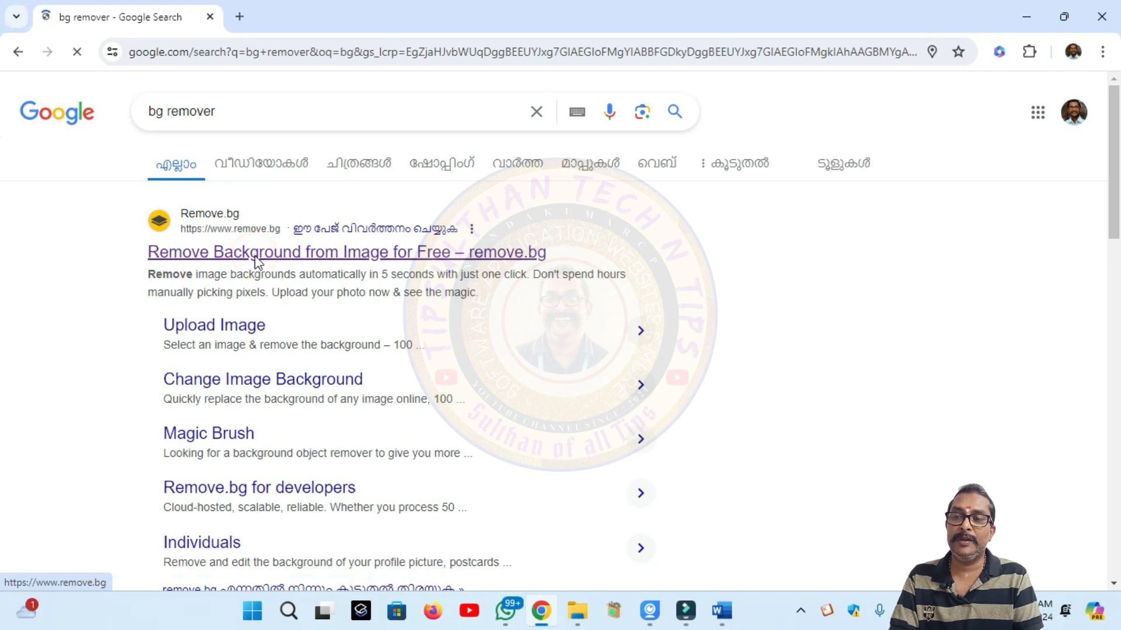
left_click(258, 257)
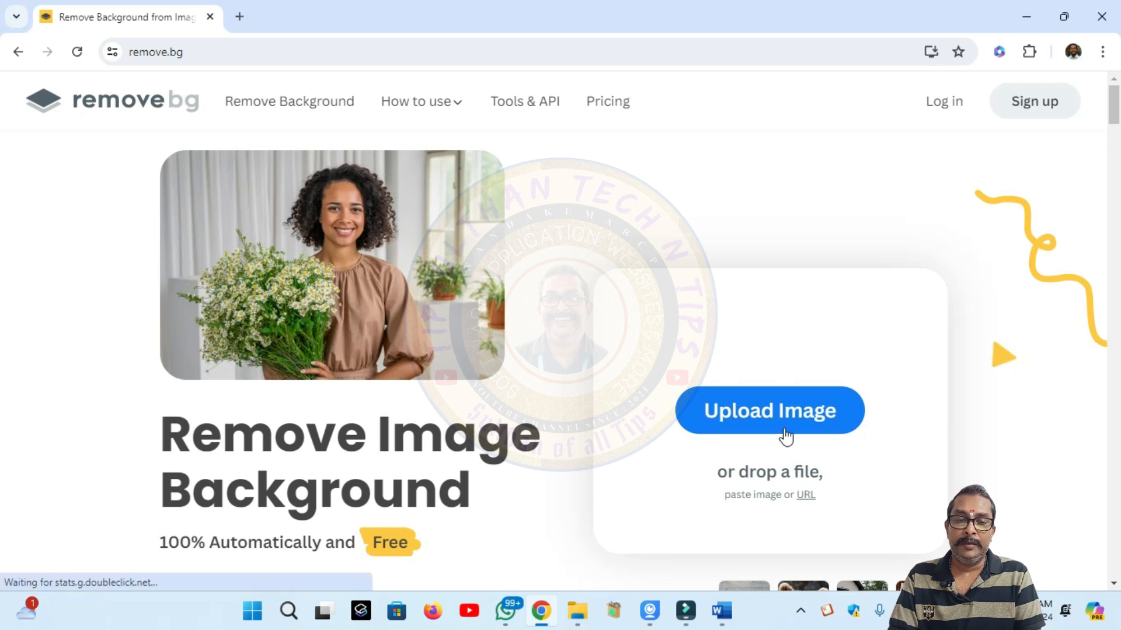
Upload 20230218_180046.jpg from the Desktop's New folder to remove.bg and download the 433 × 577 px cut-out.
left_click(789, 429)
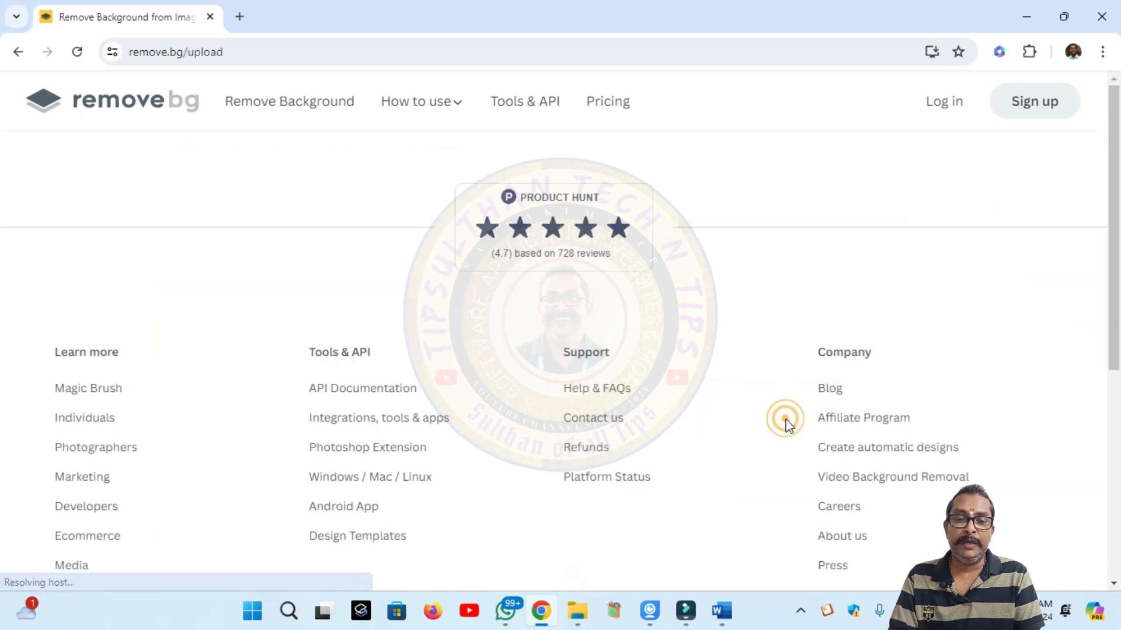
left_click(590, 314)
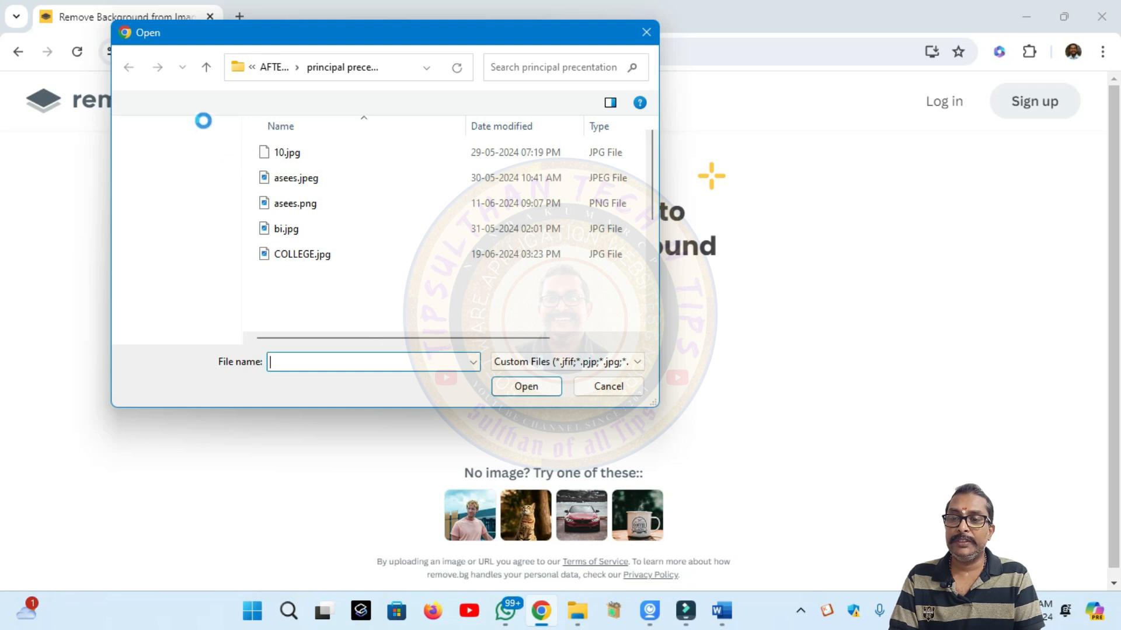
scroll(231, 142, "up", 10)
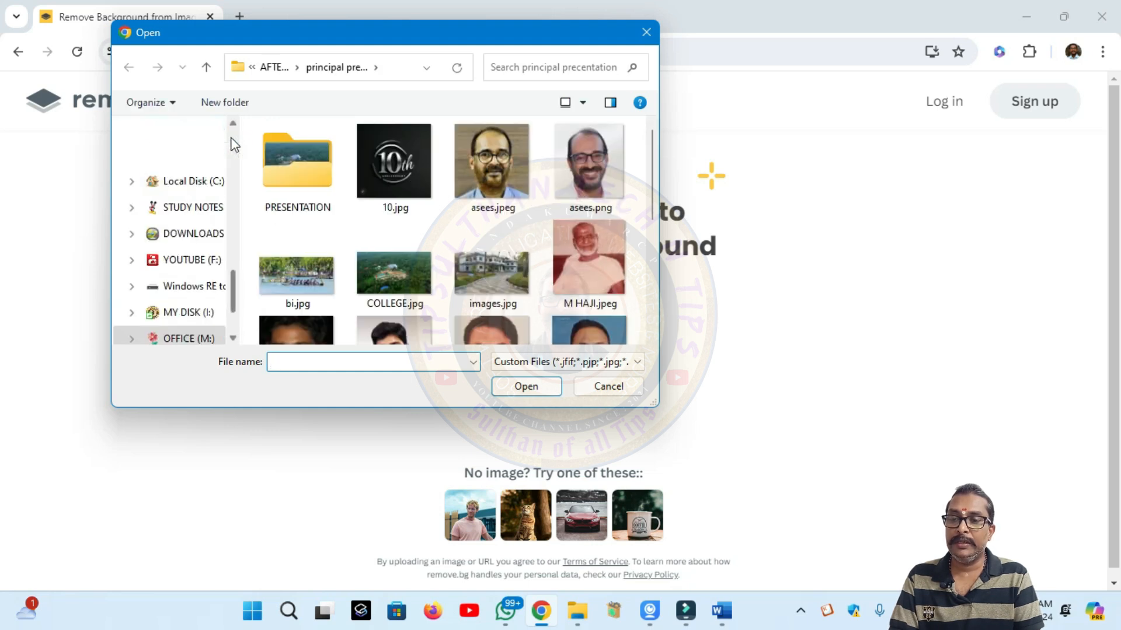
scroll(234, 144, "up", 3)
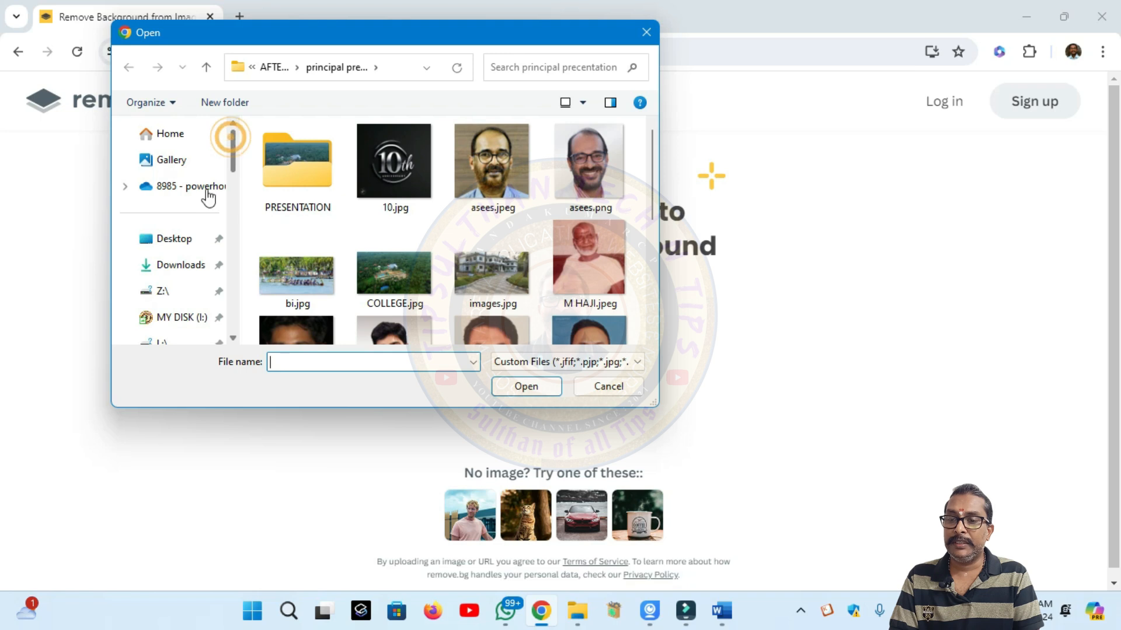
left_click(186, 239)
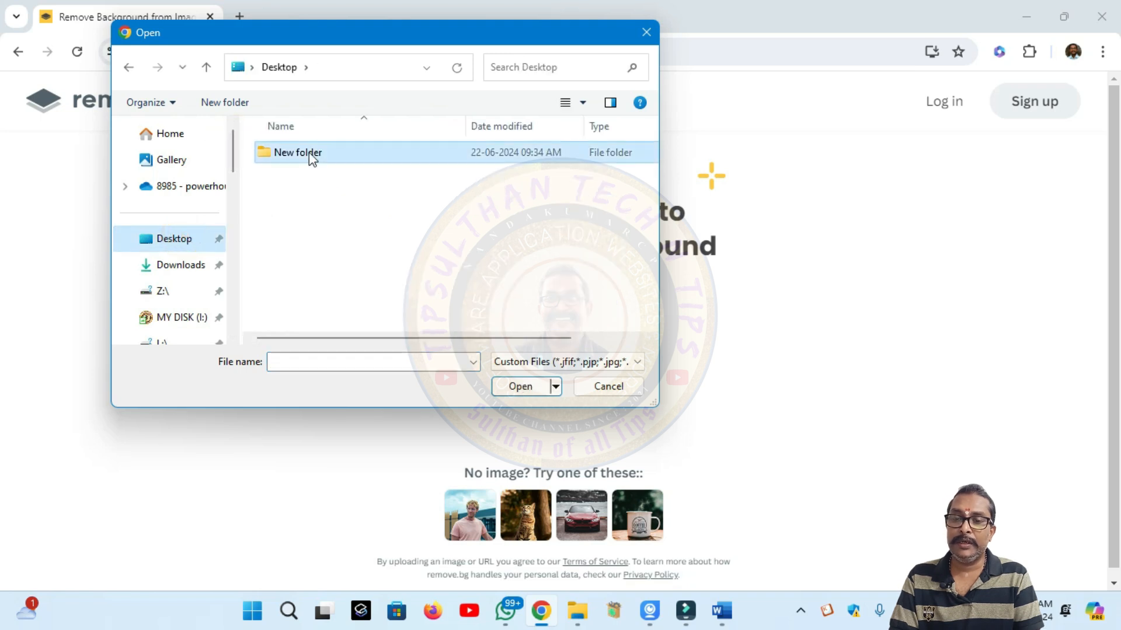
double_click(308, 153)
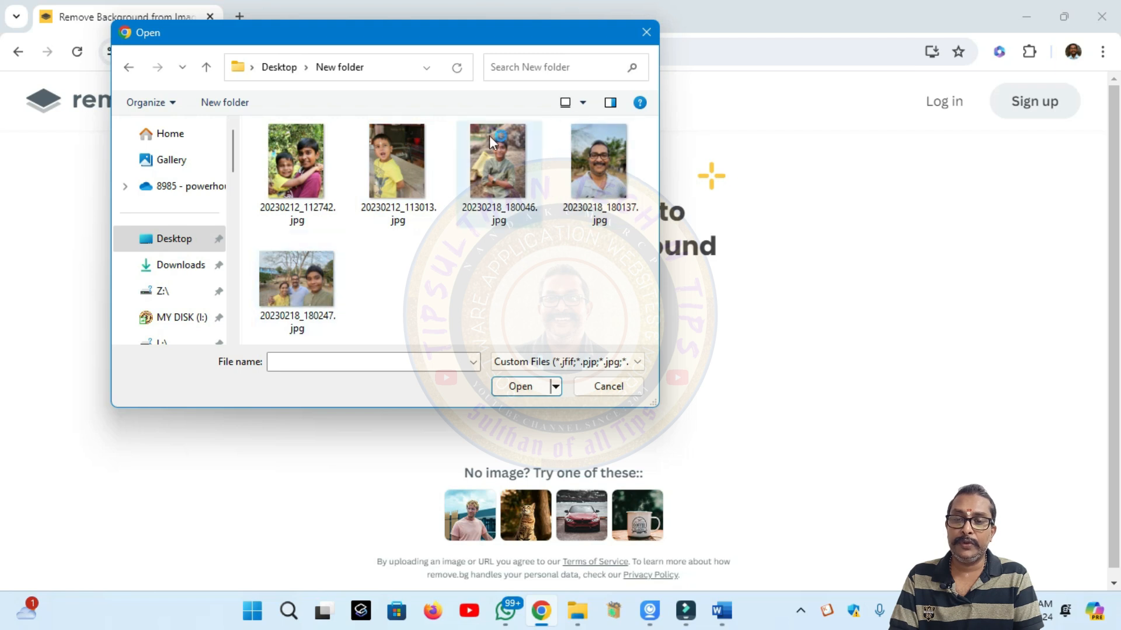
double_click(490, 166)
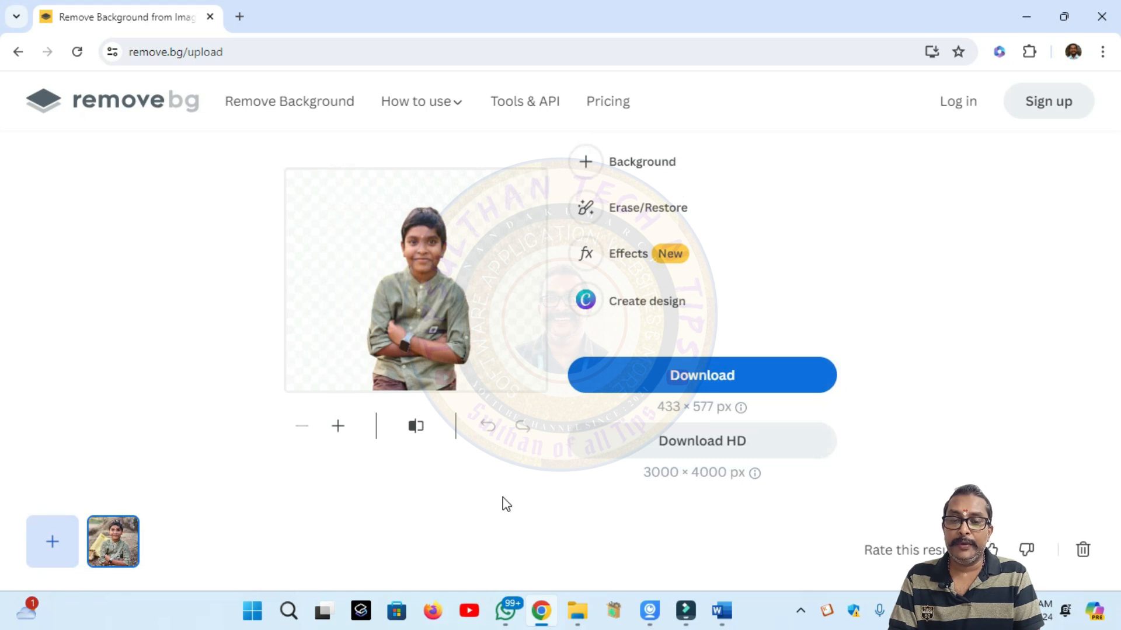
left_click(699, 381)
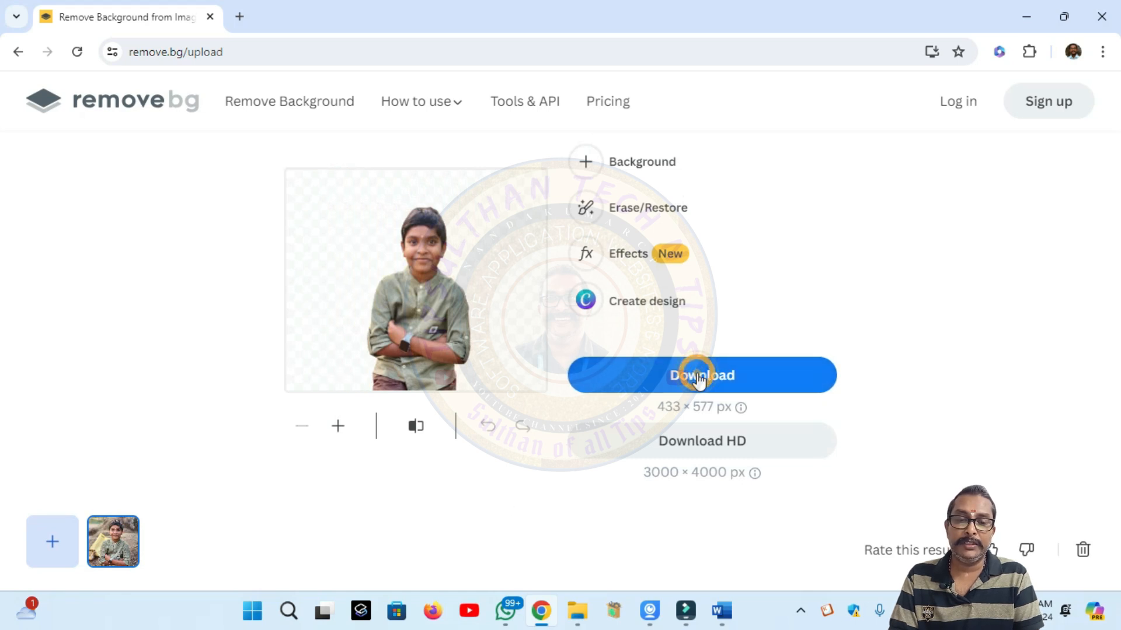
Switch to Word and insert the downloaded cut-out picture from the Downloads folder.
left_click(1025, 16)
left_click(724, 613)
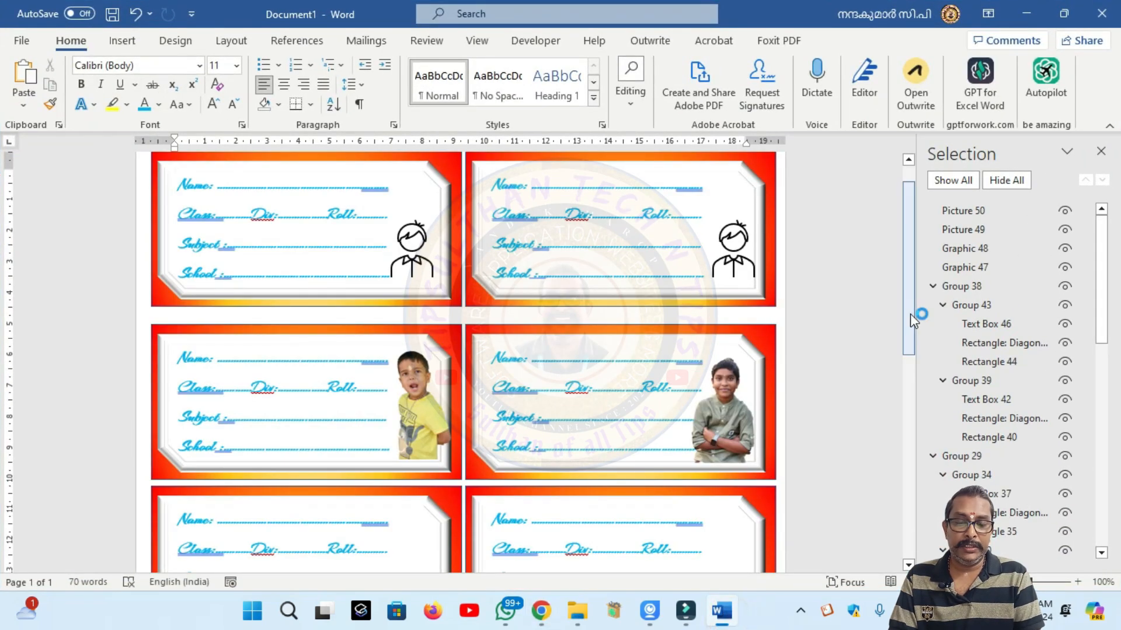
scroll(909, 315, "down", 5)
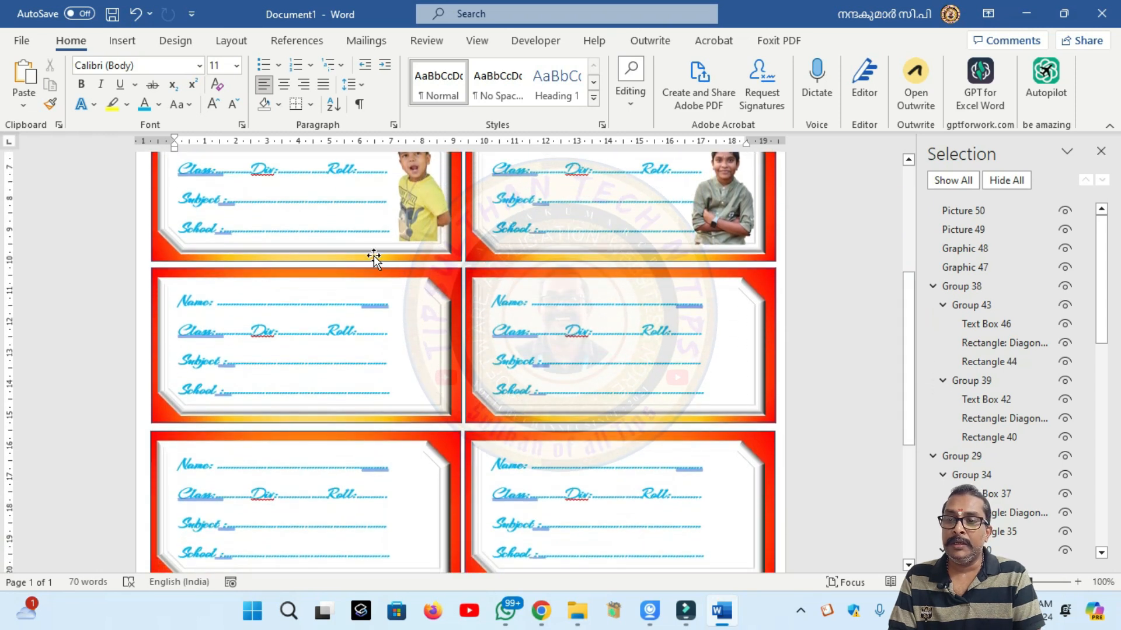
left_click(121, 41)
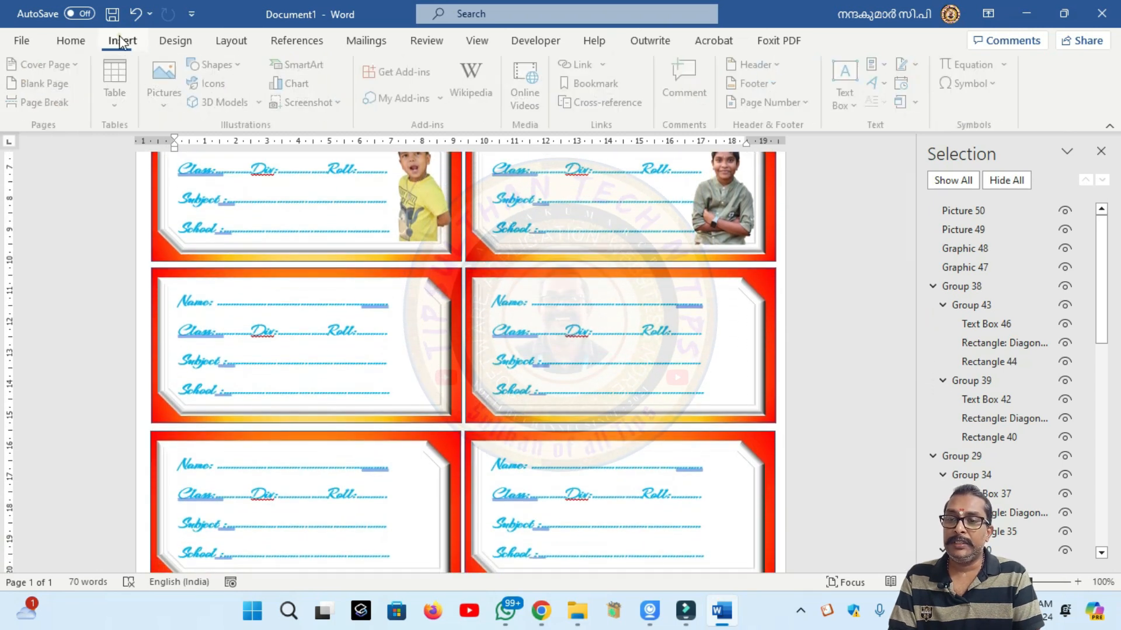
left_click(163, 110)
left_click(190, 152)
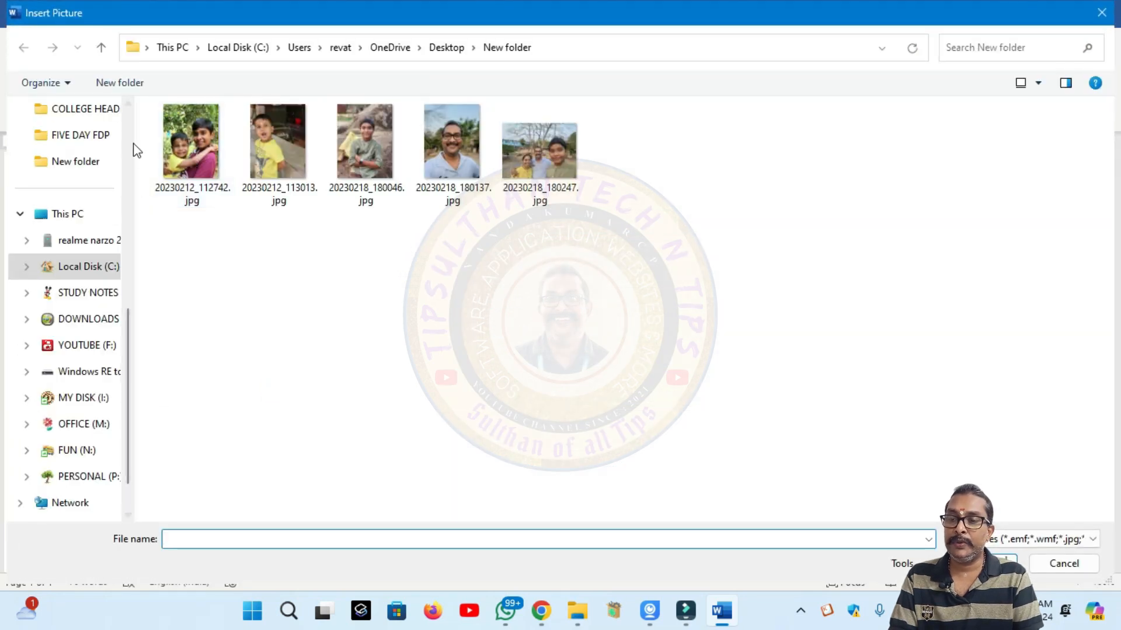
left_click(131, 132)
left_click(88, 165)
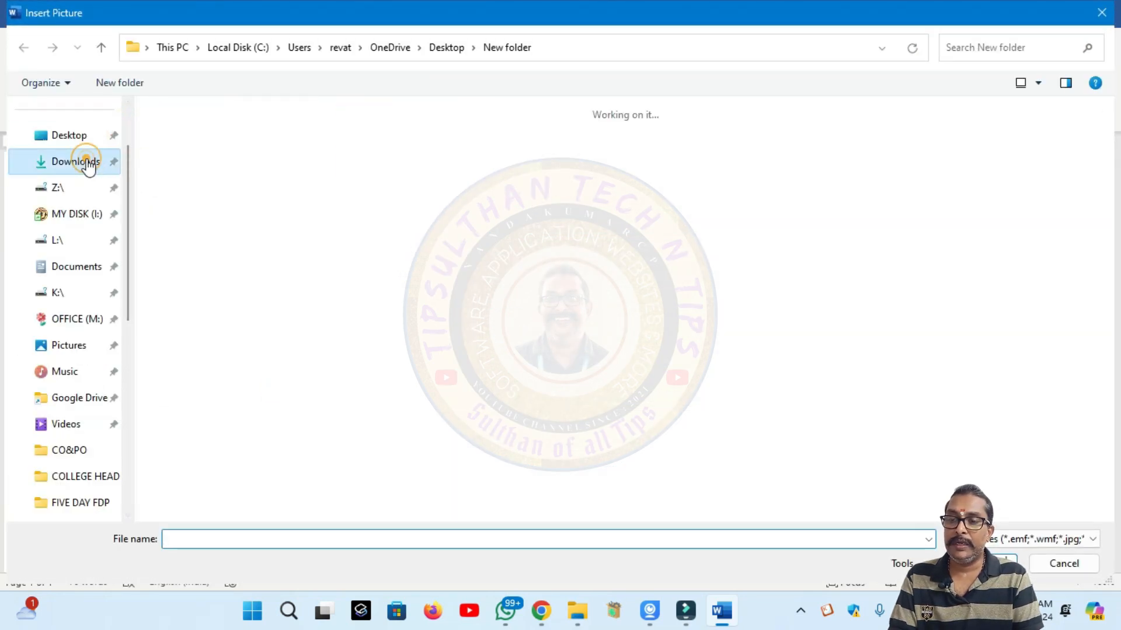
double_click(205, 163)
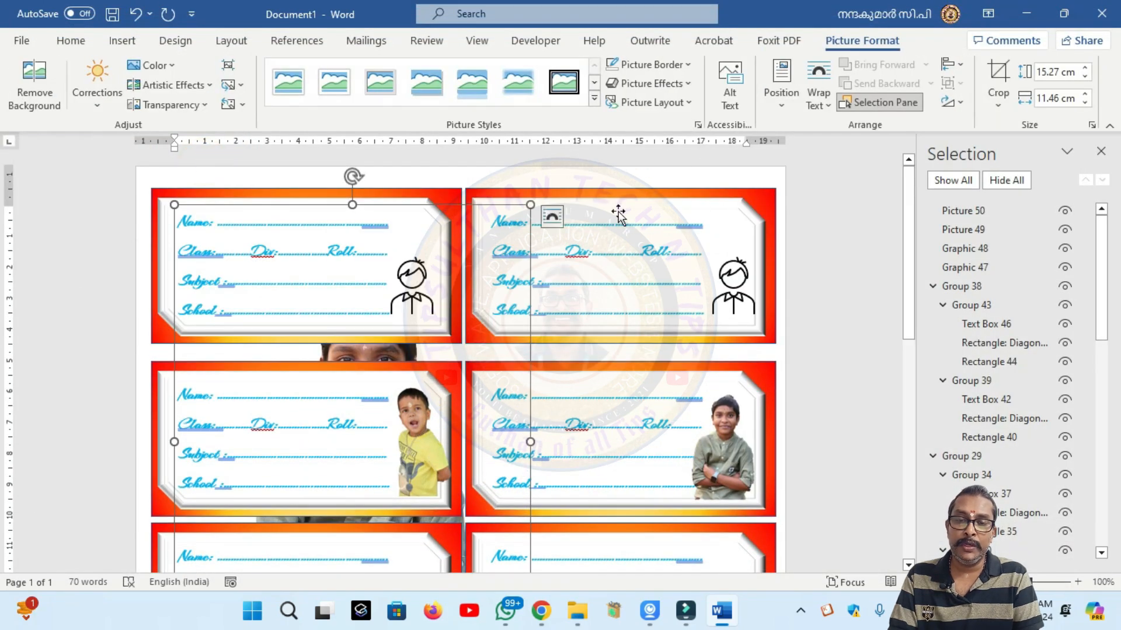
Set the inserted picture's wrapping to In Front of Text and shrink it to about 3.65 by 4.86 cm.
left_click(817, 100)
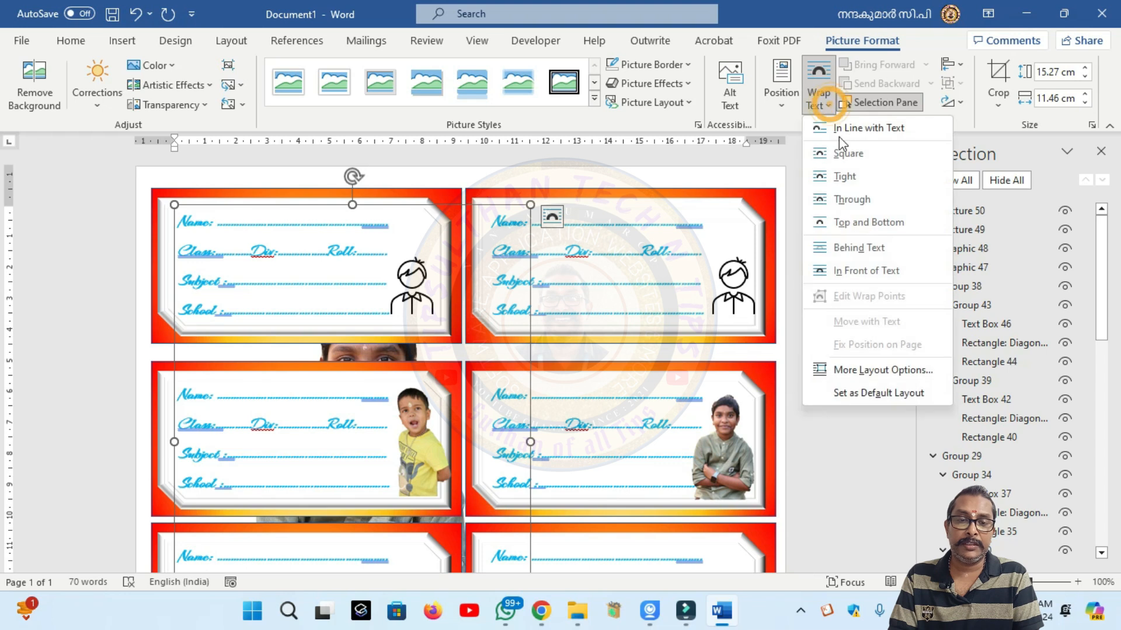
left_click(861, 272)
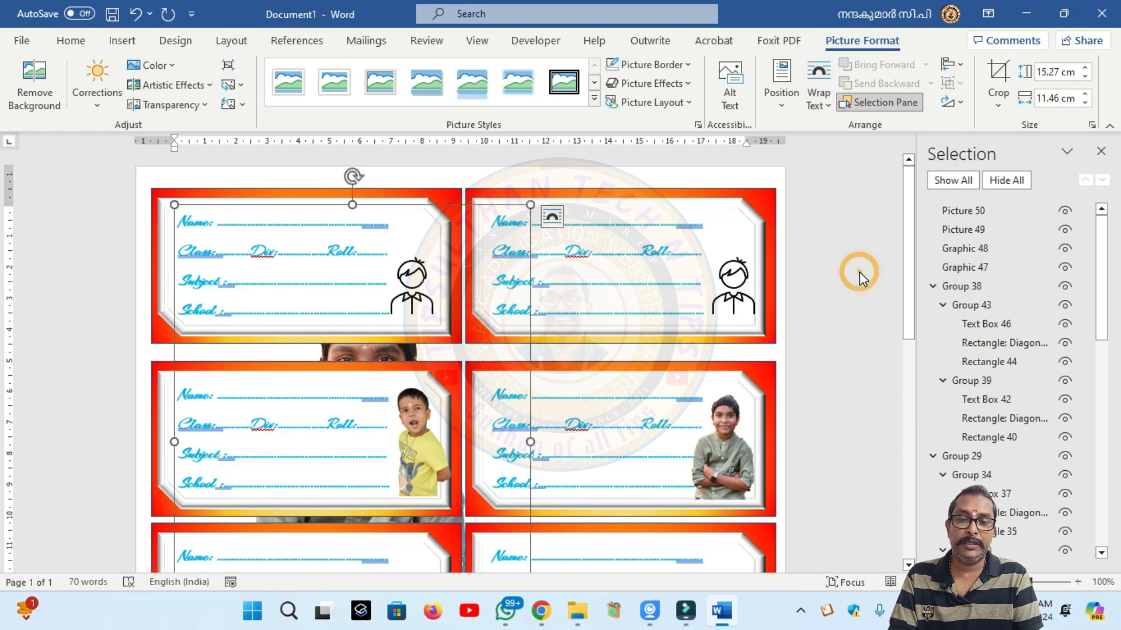
key("shift+Down")
key("shift+Down")
key("shift+Down")
key("shift+Down")
key("shift+Down")
key("shift+Down")
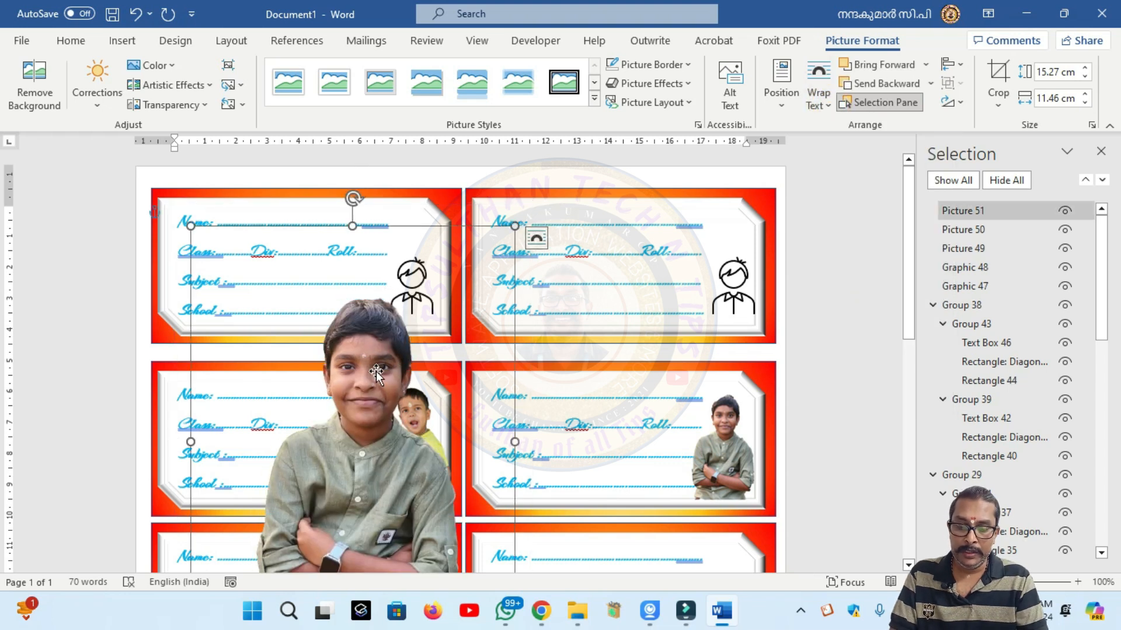
key("shift+Down")
key("shift+Down")
key("shift+Down")
key("shift+Down")
key("shift+Down")
key("shift+Down")
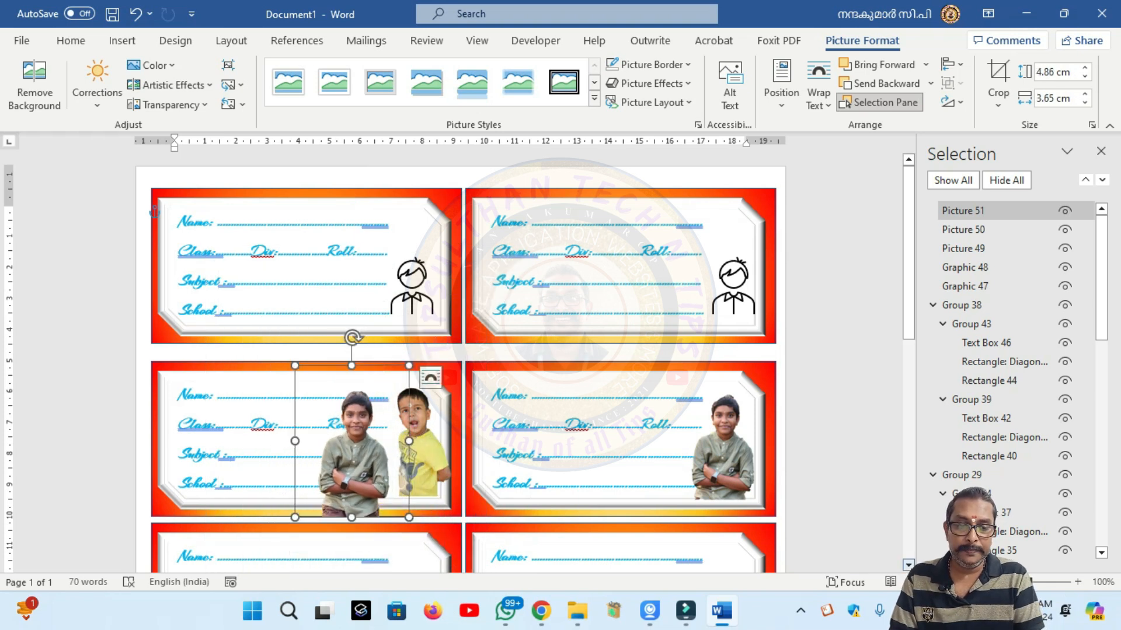
Place the cut-out photo at the right end of the third row's first slip and deselect it.
left_click(908, 565)
left_click(908, 565)
left_click(908, 565)
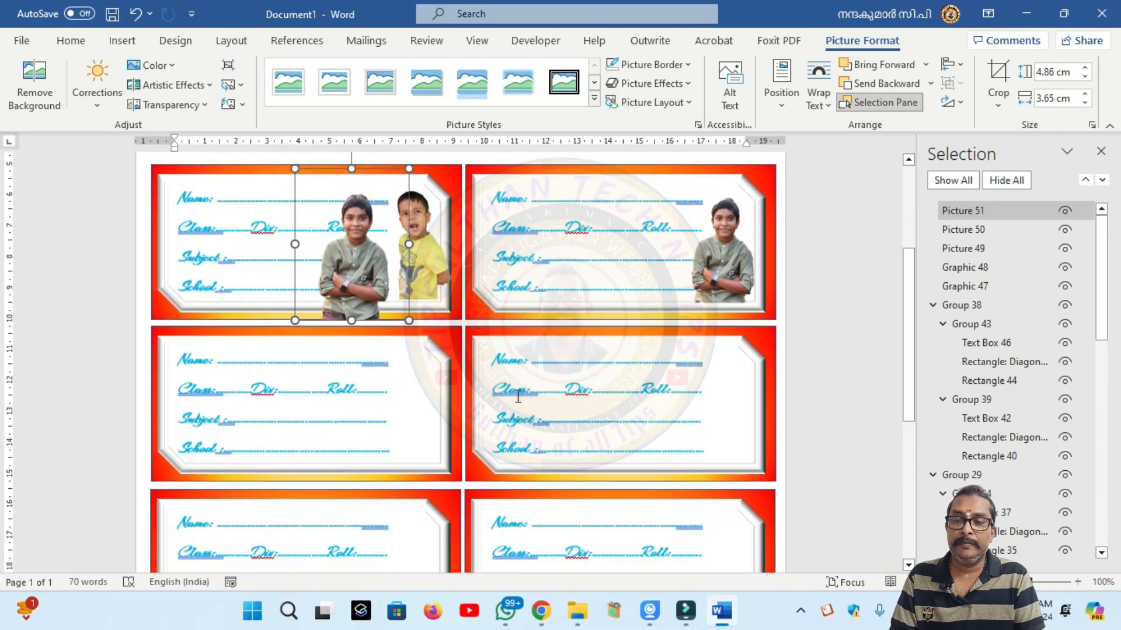
left_click_drag(367, 275, 416, 415)
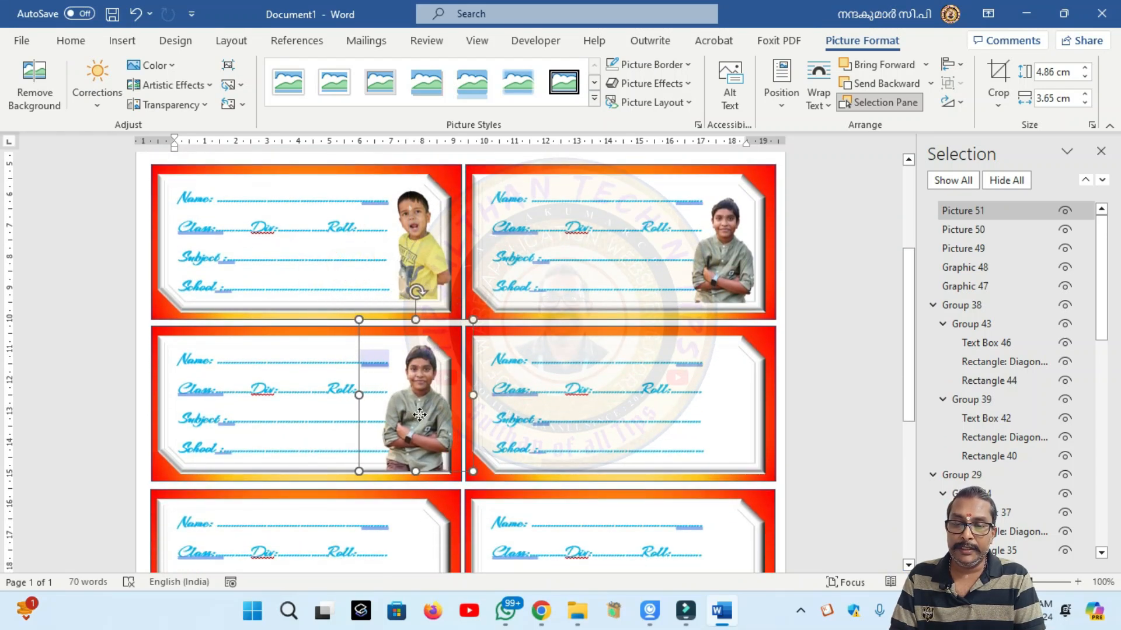
left_click(805, 372)
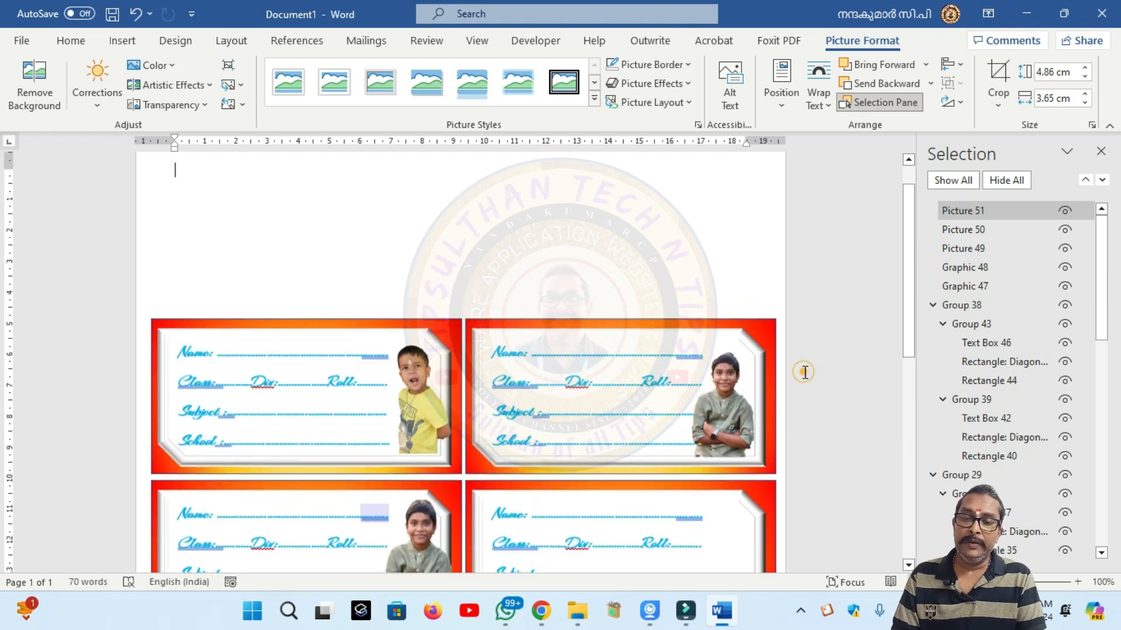
left_click_drag(911, 341, 912, 422)
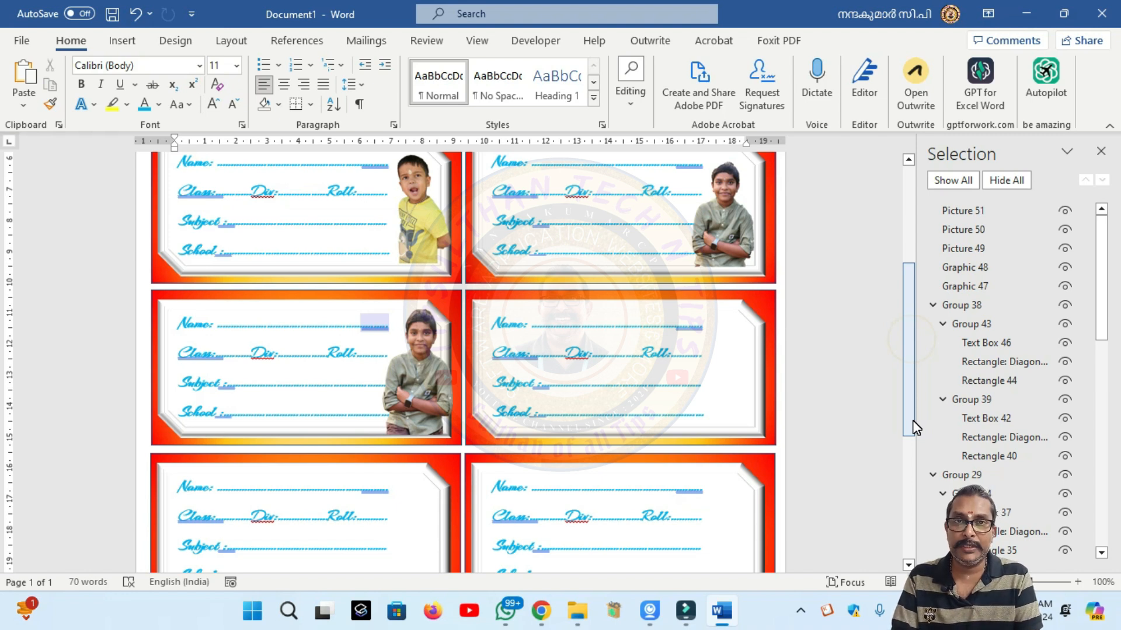
Save the document as lables.docx in the Desktop's New folder and export it there as the Adobe PDF lables.pdf.
left_click(22, 41)
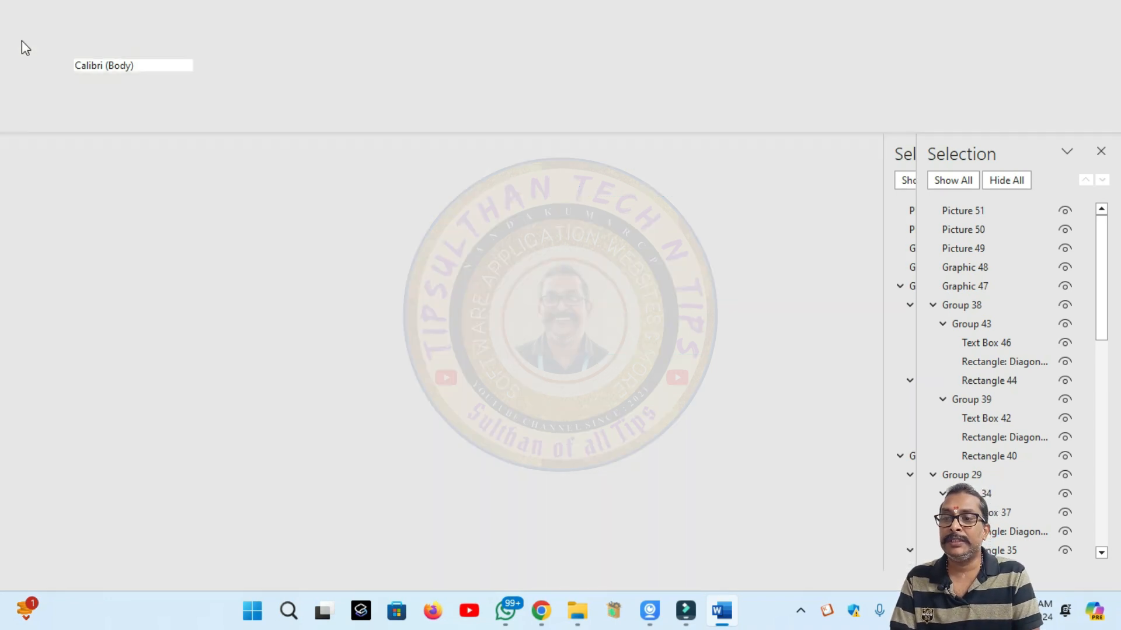
left_click(53, 300)
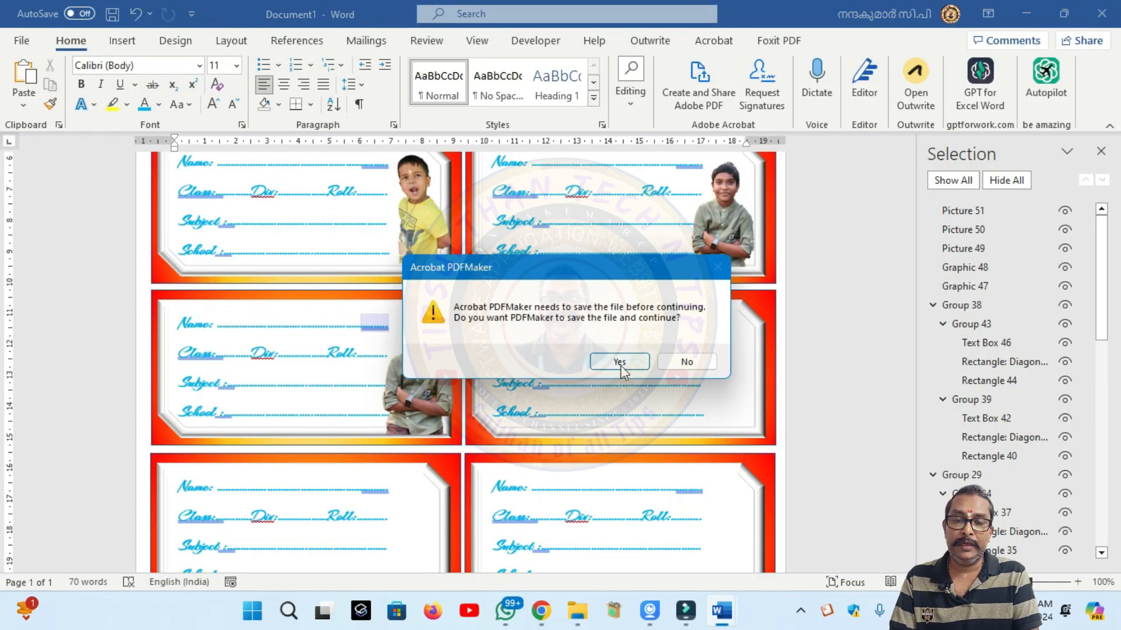
left_click(620, 366)
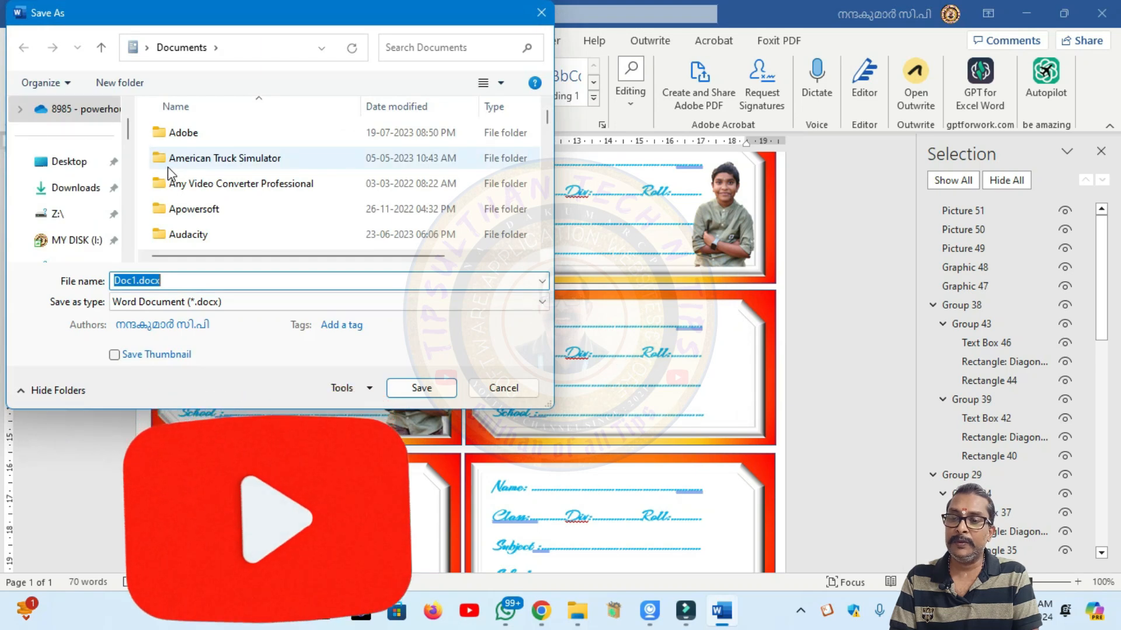
left_click(69, 162)
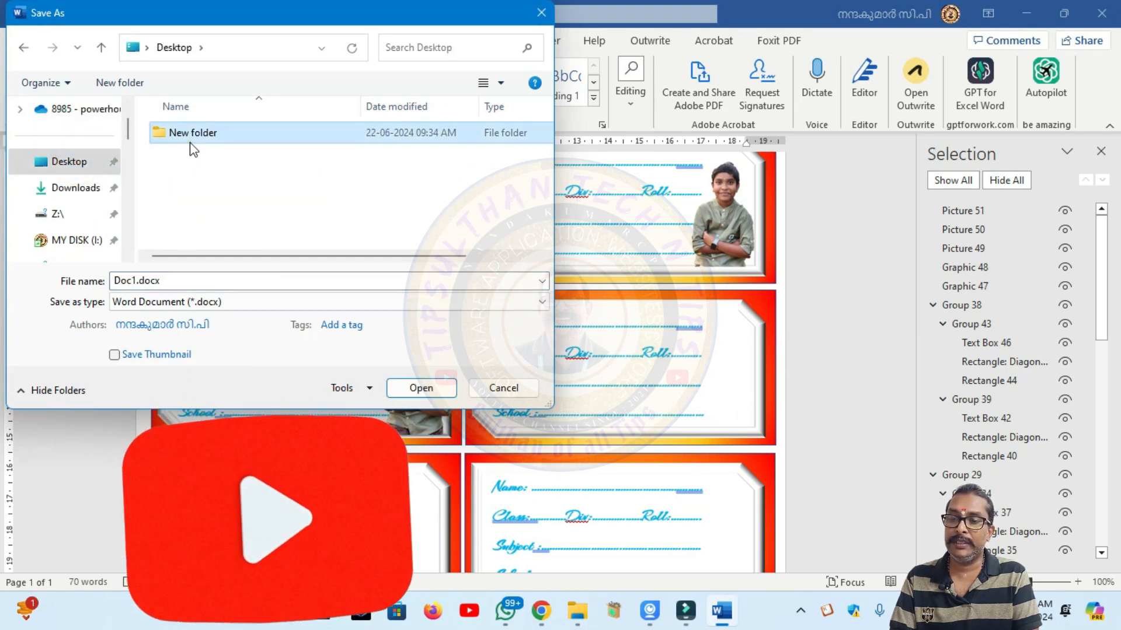
double_click(190, 144)
double_click(175, 281)
type("l")
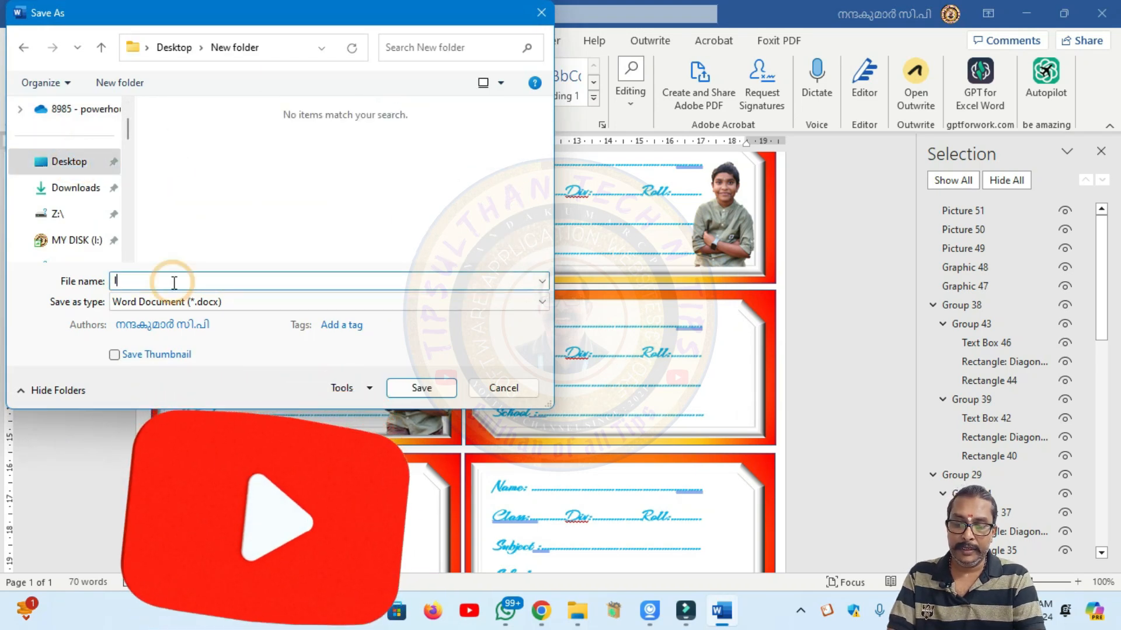
type("ables")
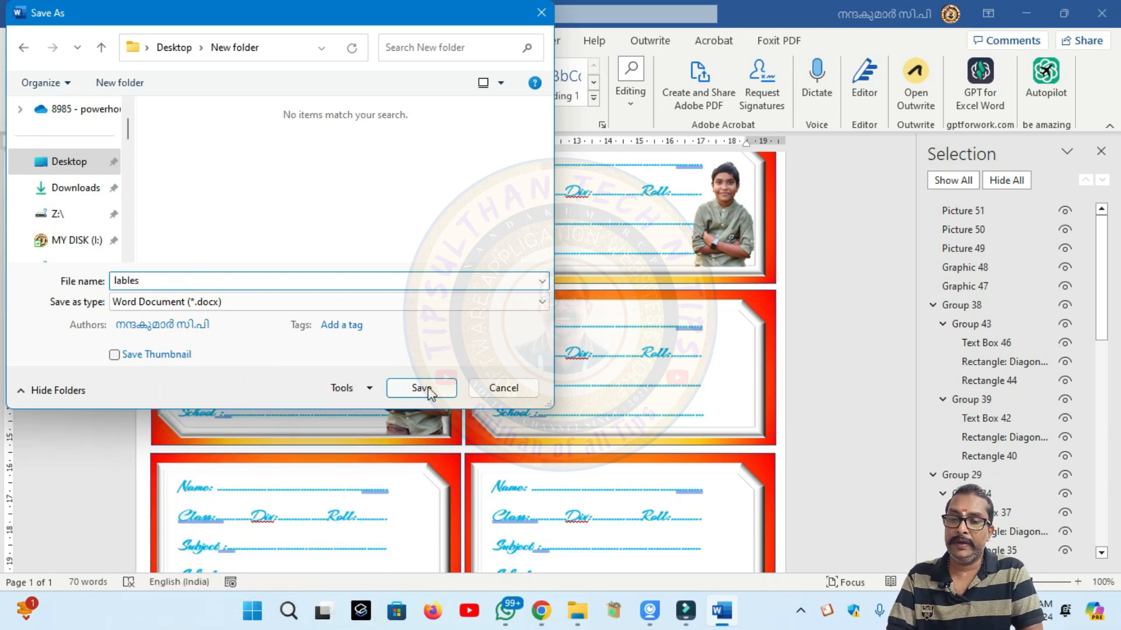
left_click(421, 387)
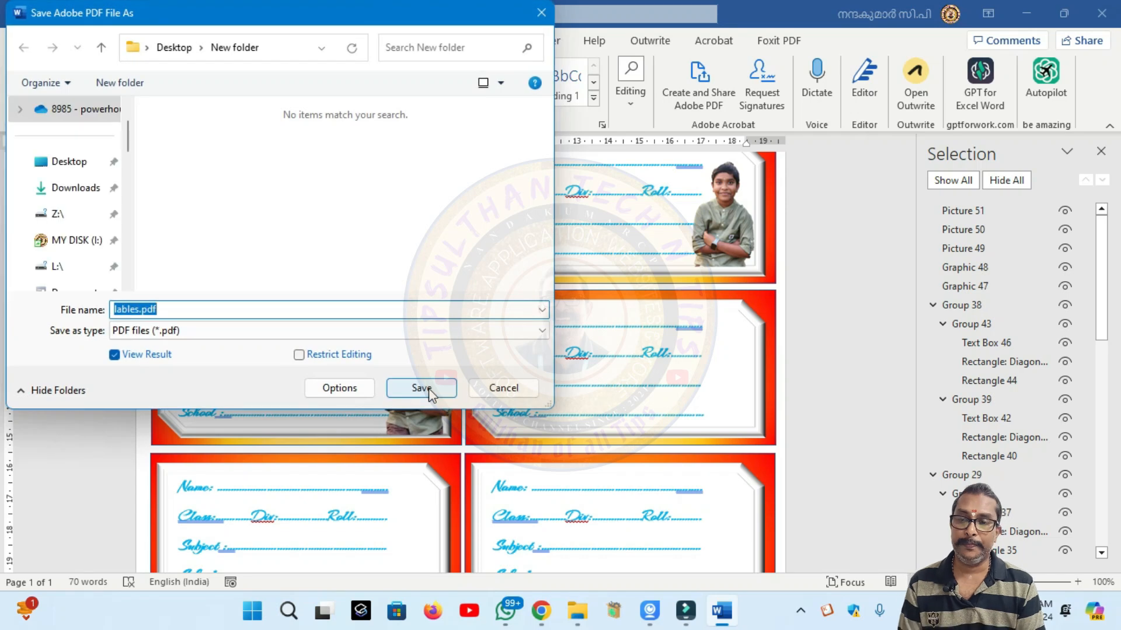
left_click(420, 388)
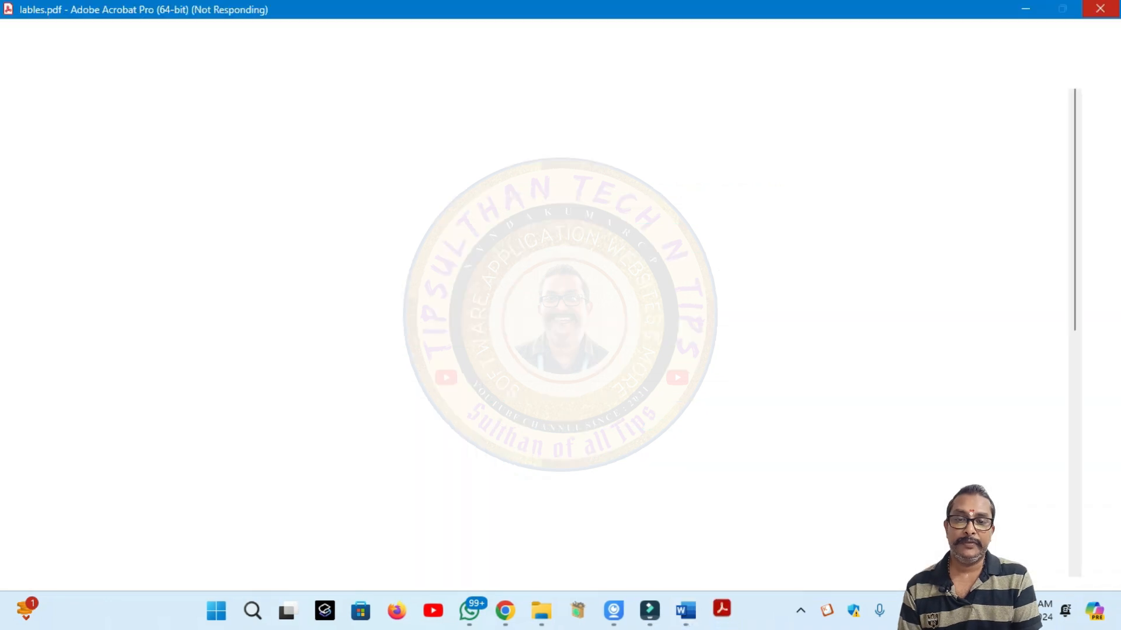
left_click(1027, 12)
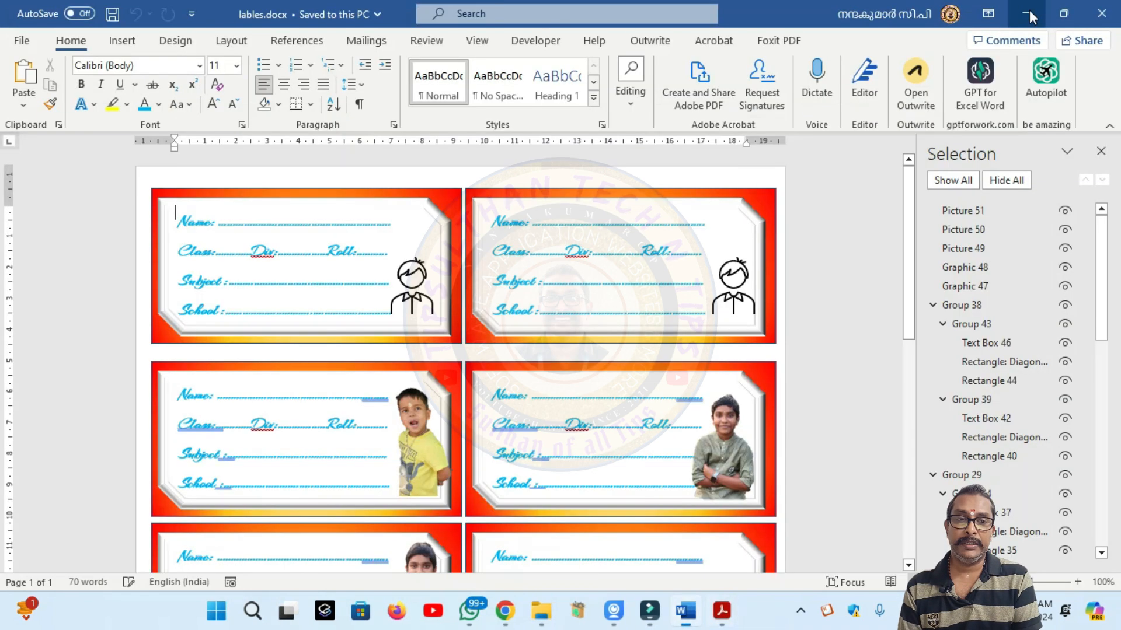